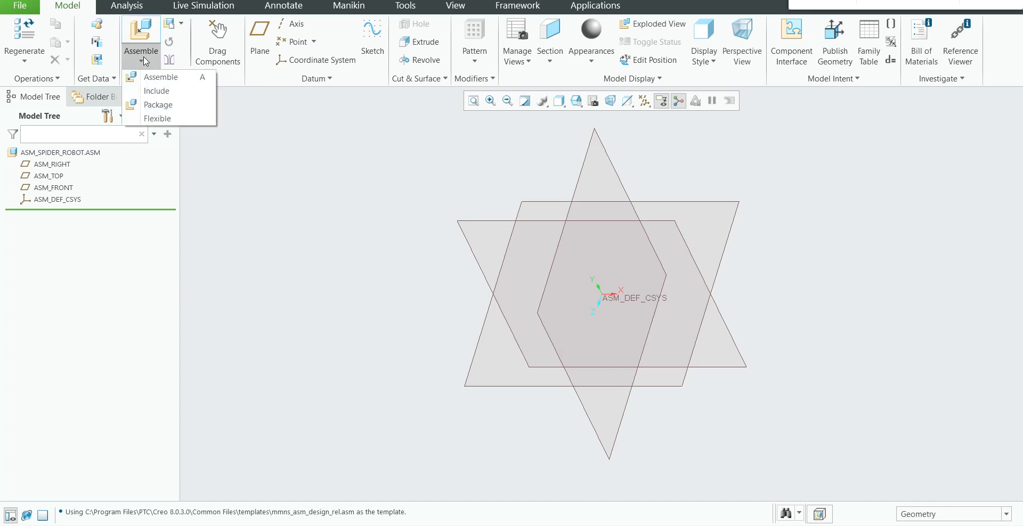
- Insert the_body.asm from the SPIDER_PROJECT folder into the spider robot assembly
click(144, 58)
click(144, 56)
click(160, 77)
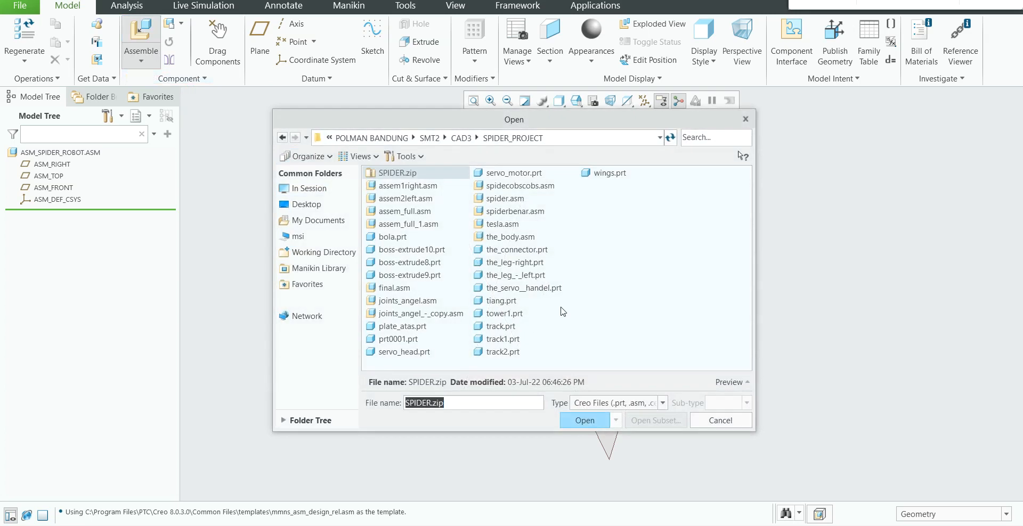
click(564, 312)
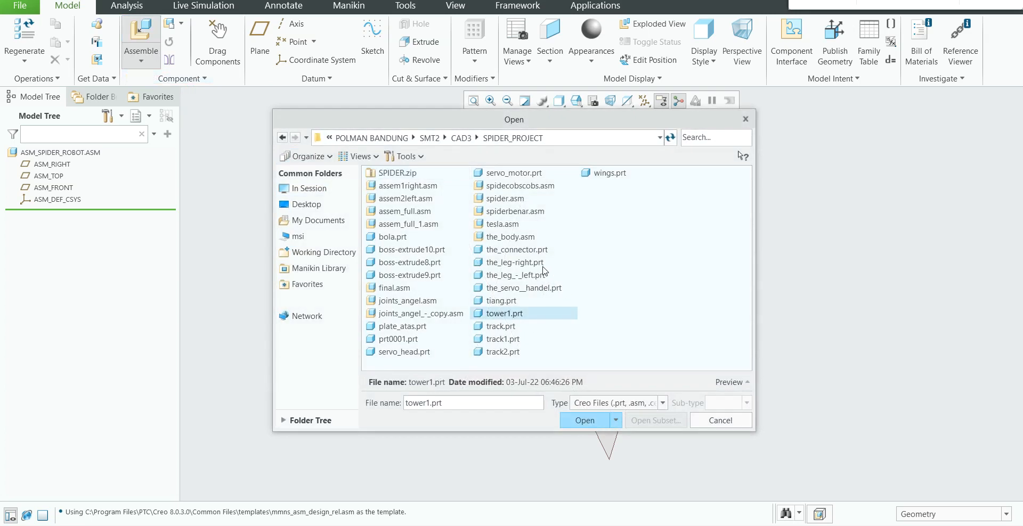
click(521, 236)
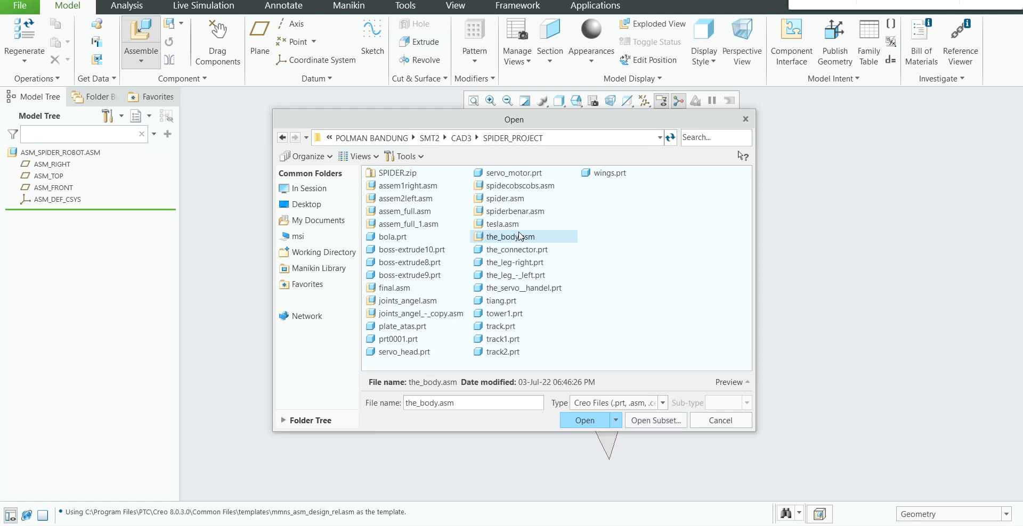
click(589, 421)
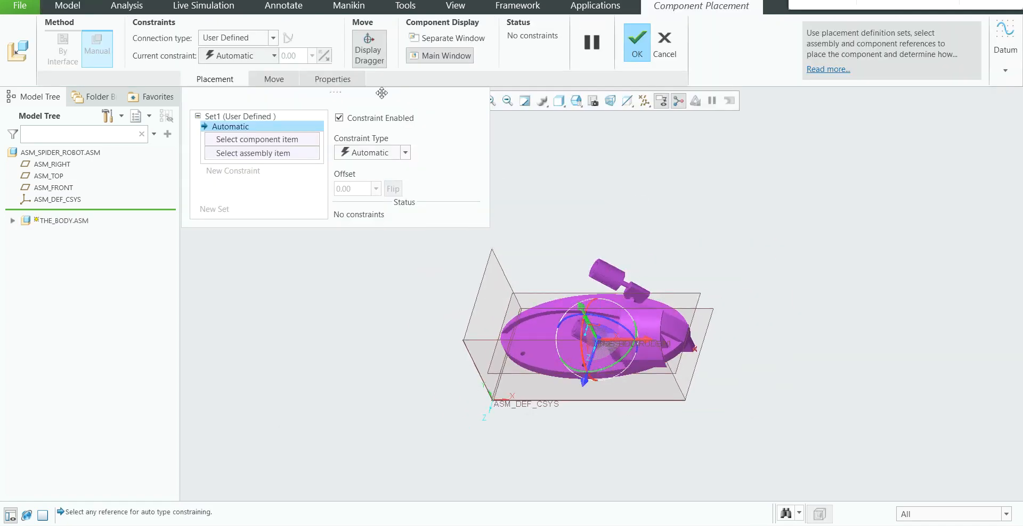
- Constrain the body subassembly with the Default constraint and accept its placement
click(273, 56)
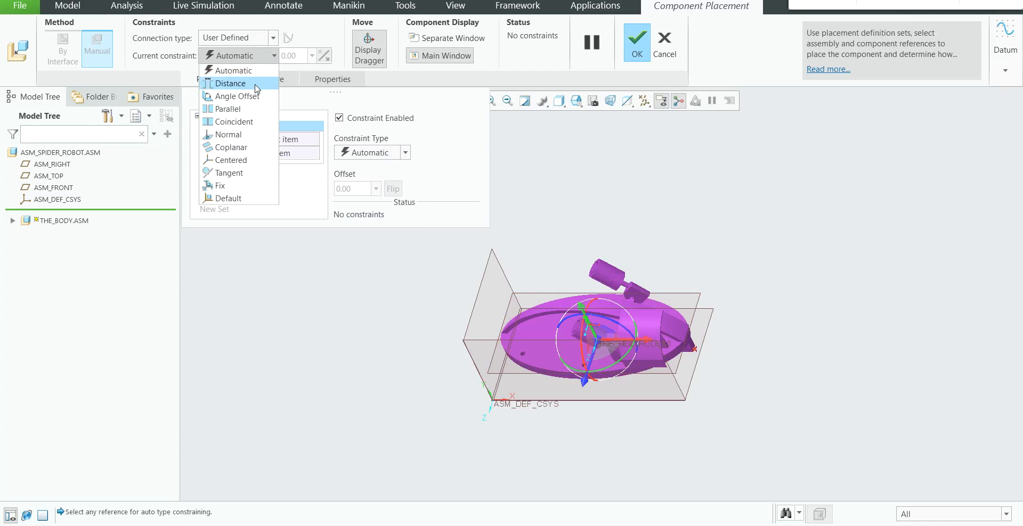
click(228, 198)
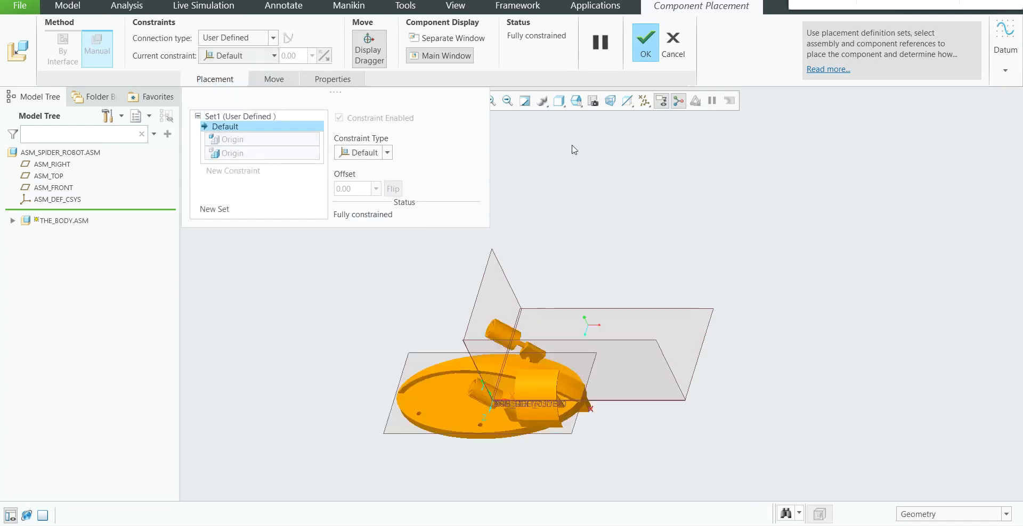
click(643, 52)
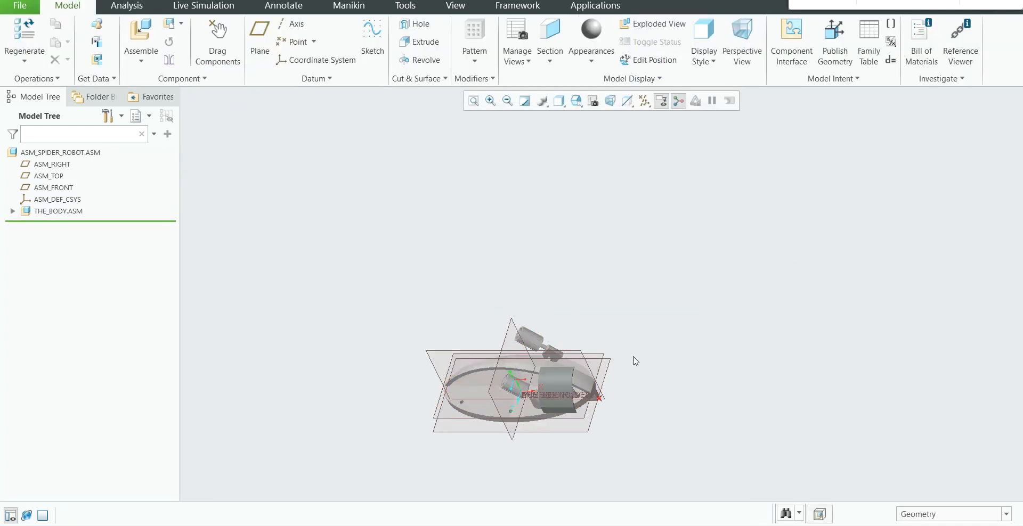
- Set the model's display style to Shading With Edges
click(576, 100)
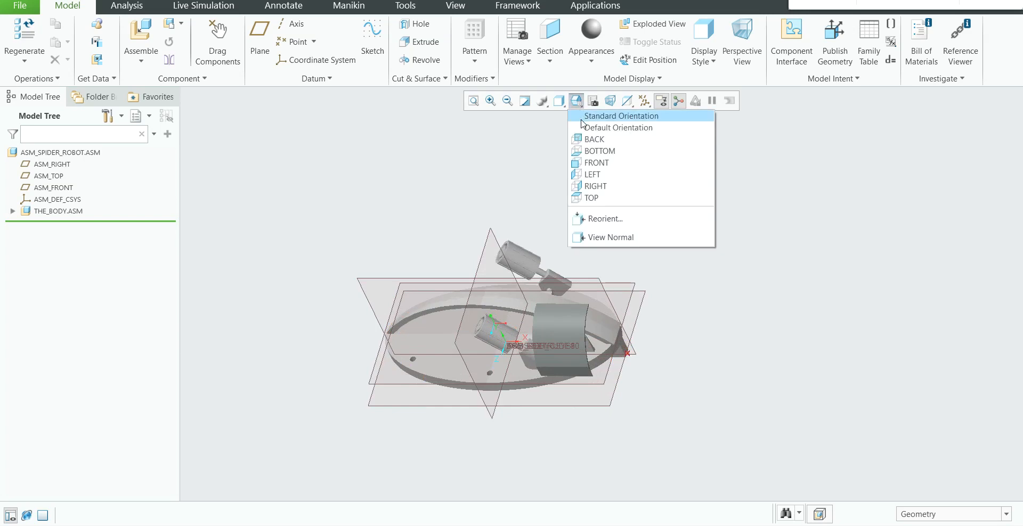
click(559, 100)
click(559, 100)
click(591, 130)
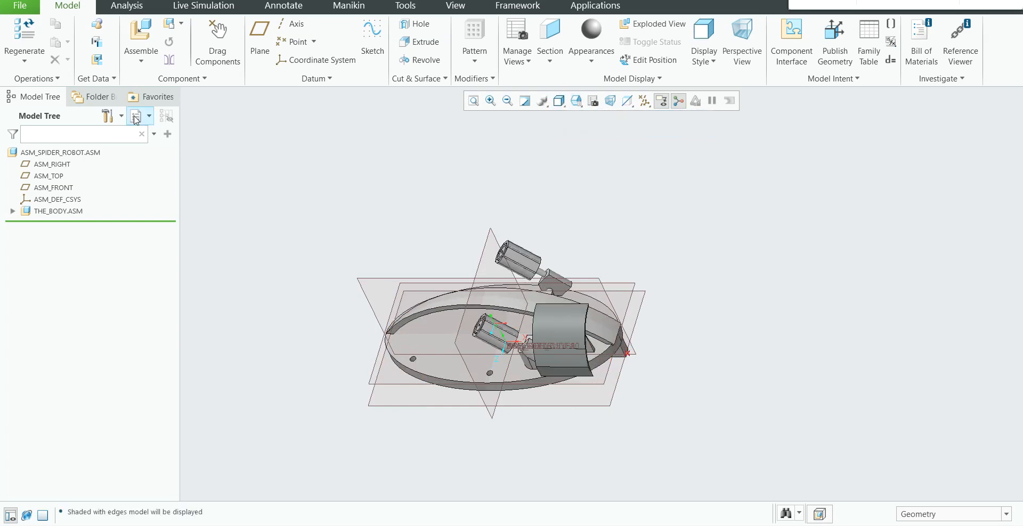
- Insert the_servo__handel.prt into the assembly as the next component
click(141, 60)
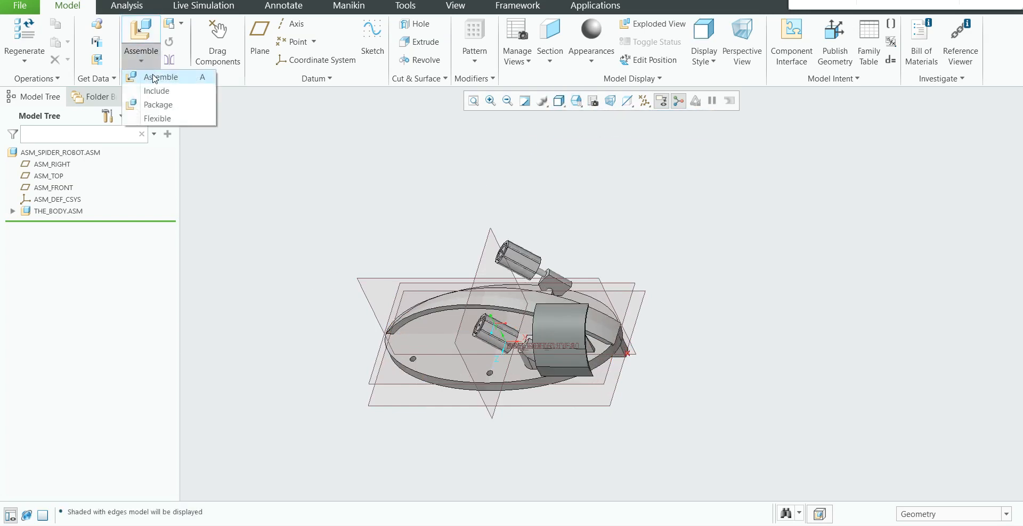
click(154, 78)
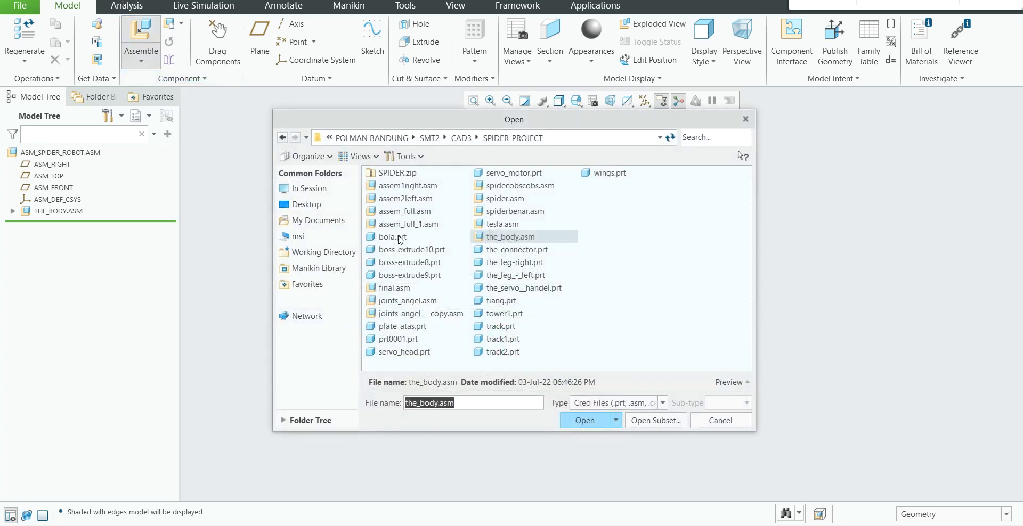
click(528, 288)
click(582, 421)
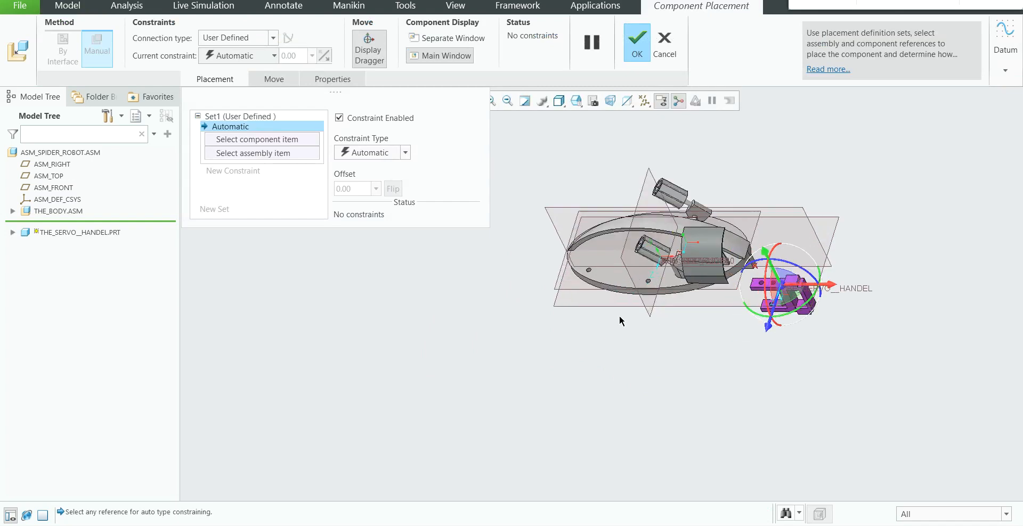
- Set the connection type to Pin and align the servo handle's outer arm hole with a hole in the body plate
click(273, 37)
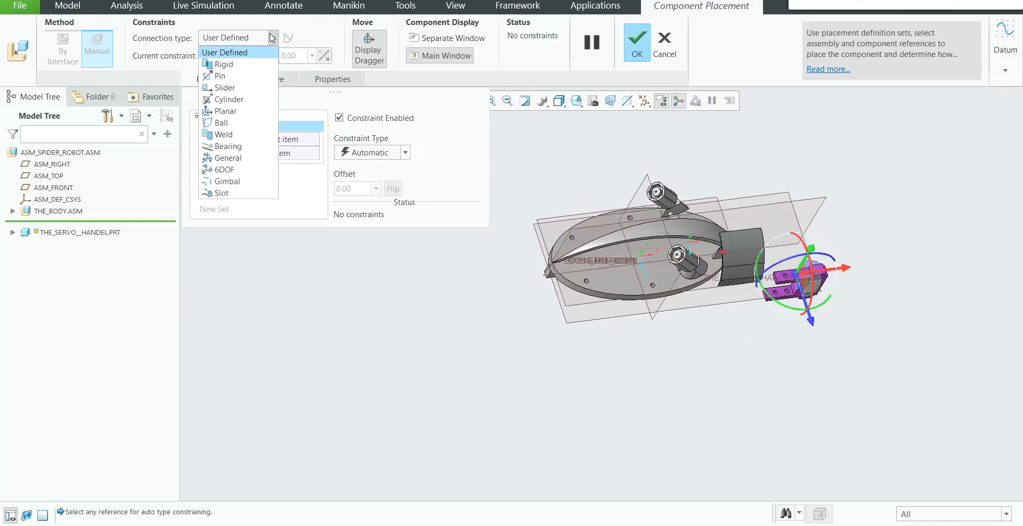
click(251, 79)
scroll(876, 330, up, 3)
middle_drag(914, 283, 886, 275)
scroll(799, 292, down, 3)
scroll(799, 292, down, 2)
middle_drag(799, 293, 811, 313)
scroll(812, 278, down, 4)
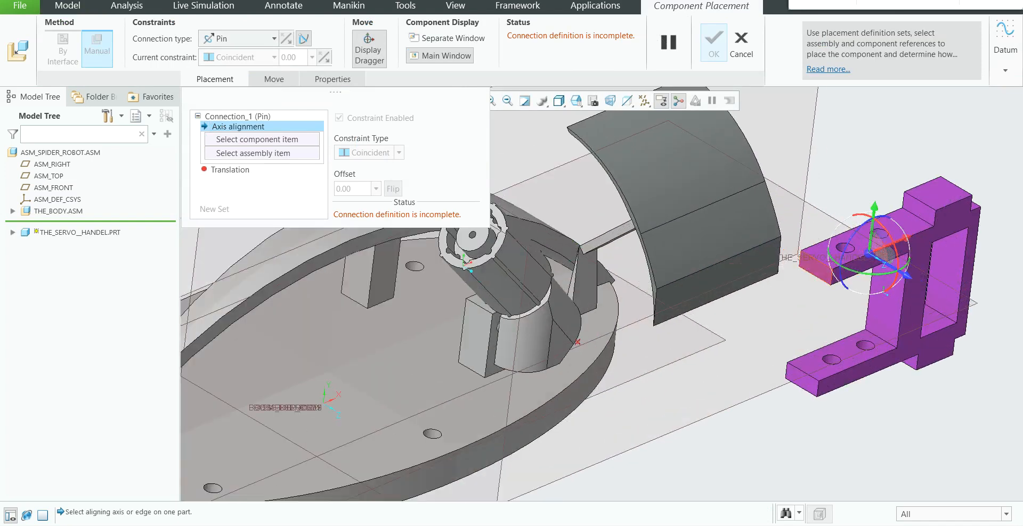
click(850, 254)
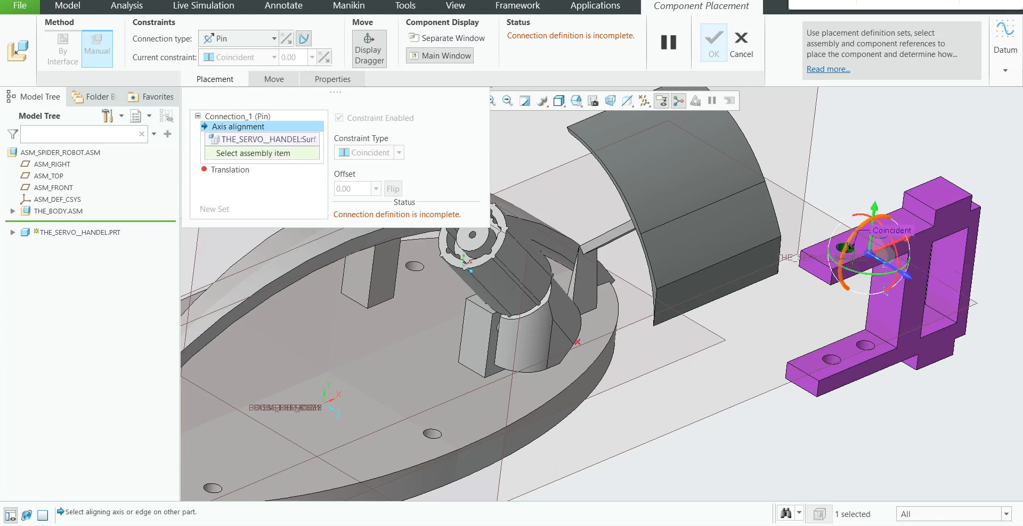
scroll(851, 245, up, 5)
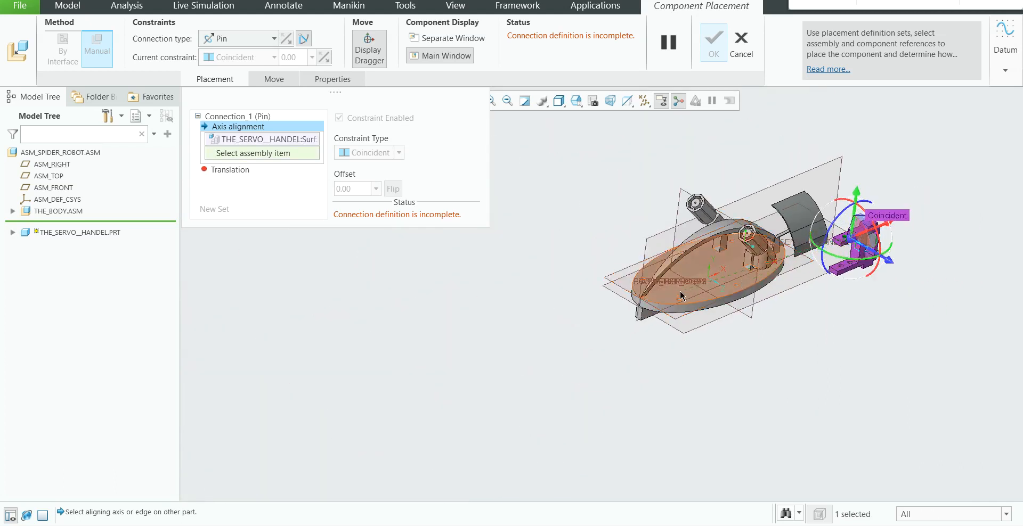
scroll(690, 319, down, 4)
scroll(687, 325, down, 3)
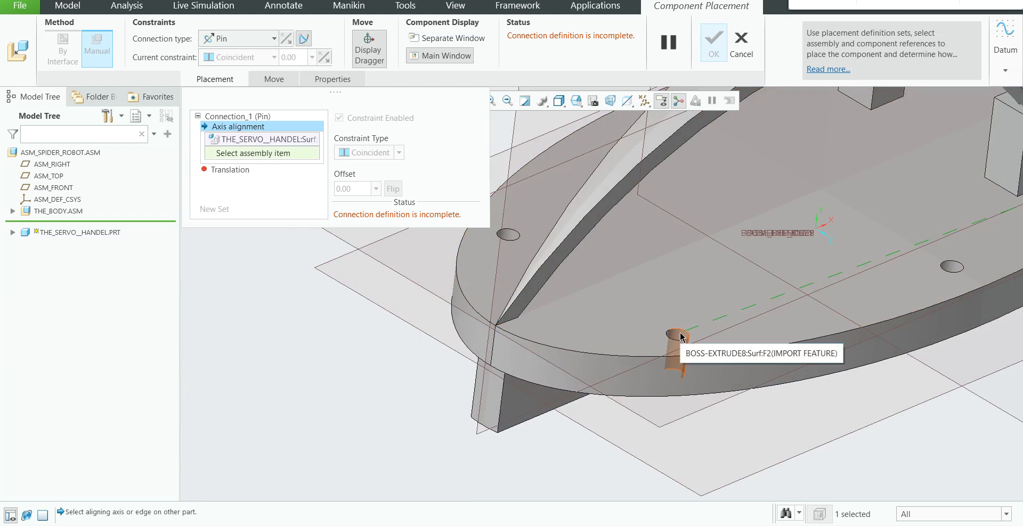
click(680, 337)
- Move the servo handle below the plate and make its upper arm face coincident with the plate's underside as the translation reference
scroll(612, 242, up, 5)
drag(612, 242, 593, 392)
scroll(533, 424, up, 2)
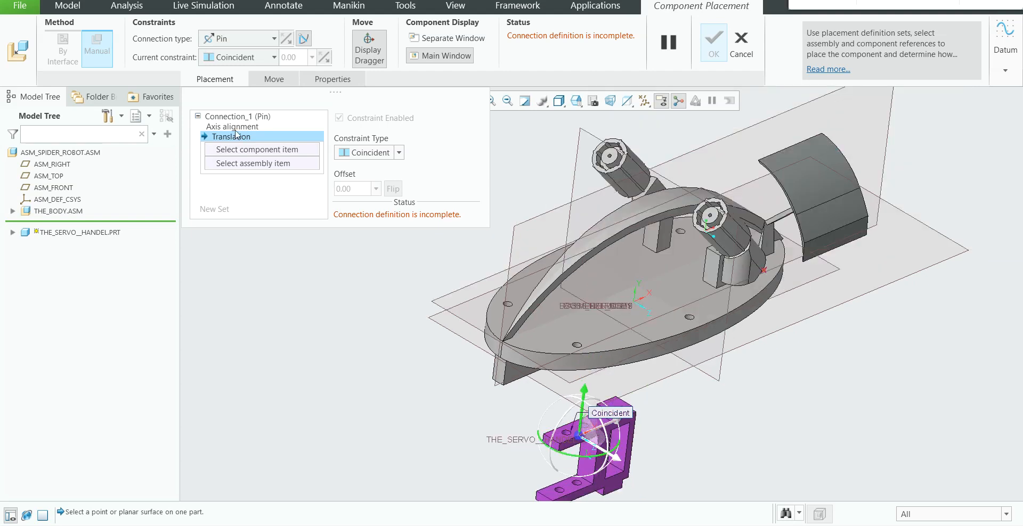
scroll(570, 450, down, 6)
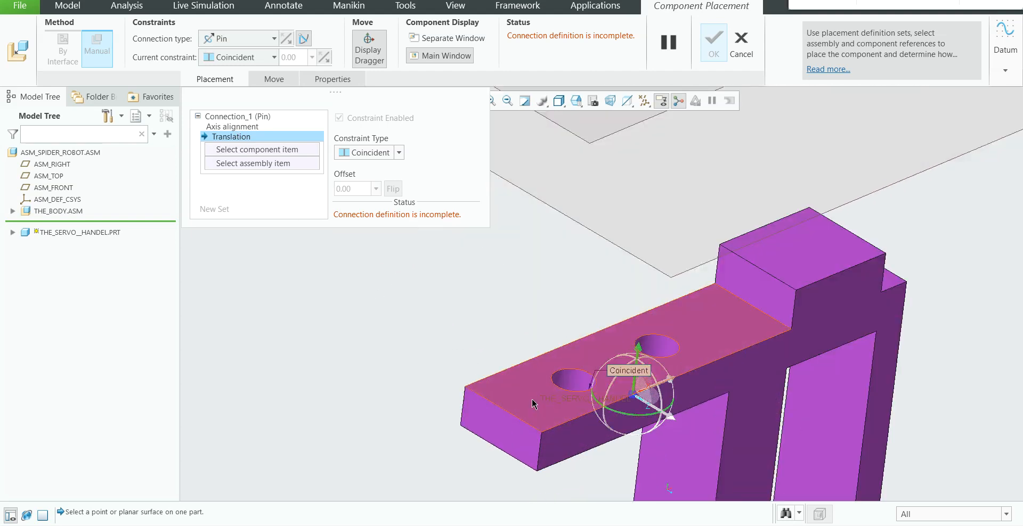
click(534, 403)
scroll(619, 399, up, 3)
scroll(653, 356, up, 4)
middle_drag(658, 352, 724, 213)
scroll(727, 205, down, 5)
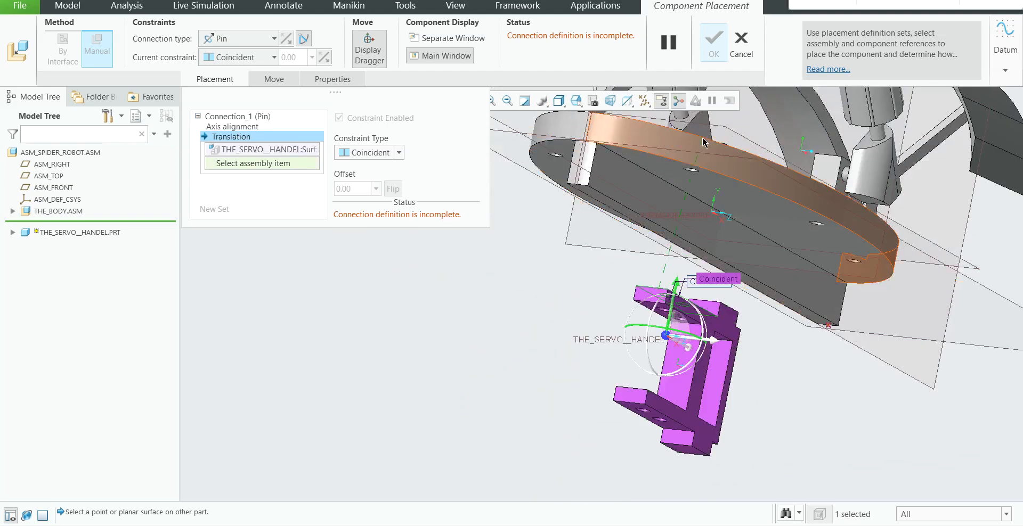
click(731, 231)
key(ctrl+d)
scroll(707, 316, down, 2)
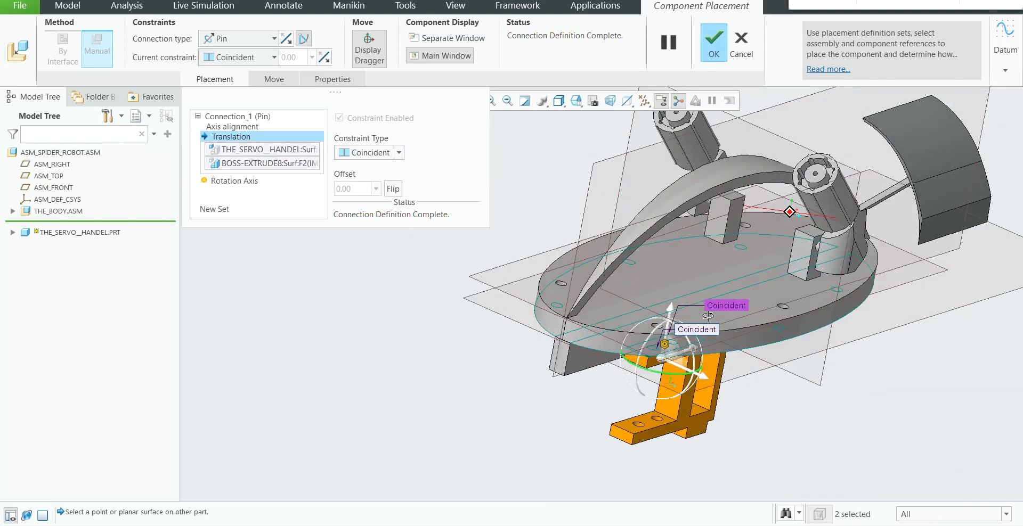
- Swing the servo handle around its pin axis beneath the plate
drag(679, 375, 458, 412)
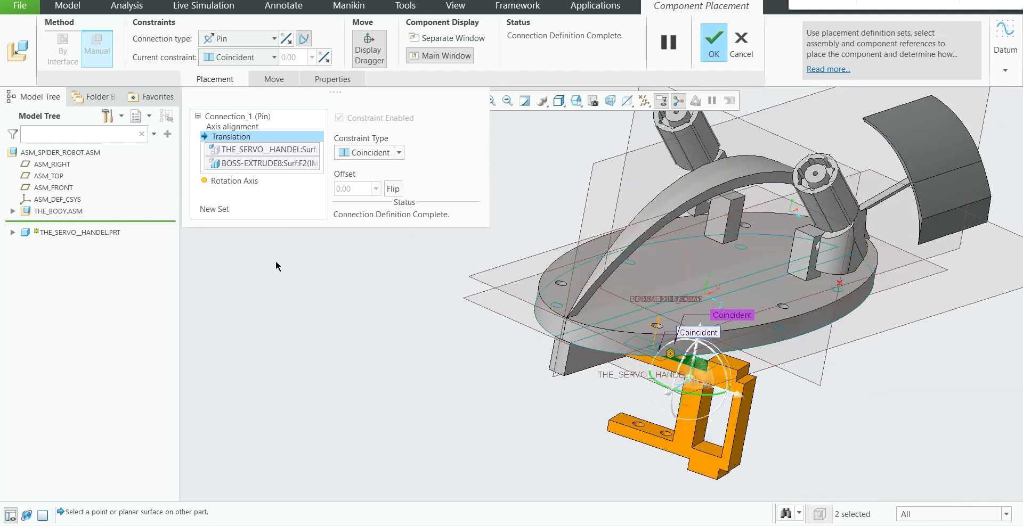
click(233, 182)
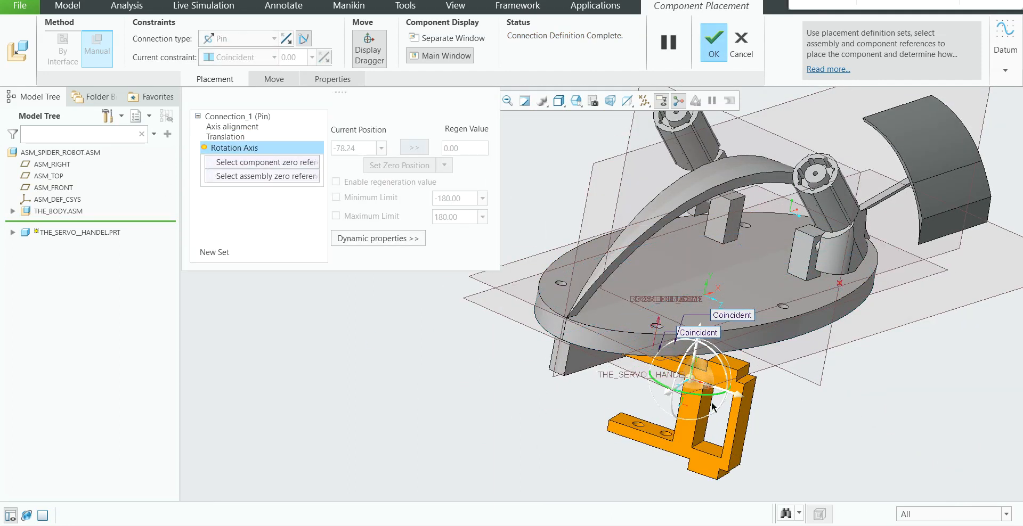
drag(716, 400, 553, 407)
middle_drag(893, 396, 863, 464)
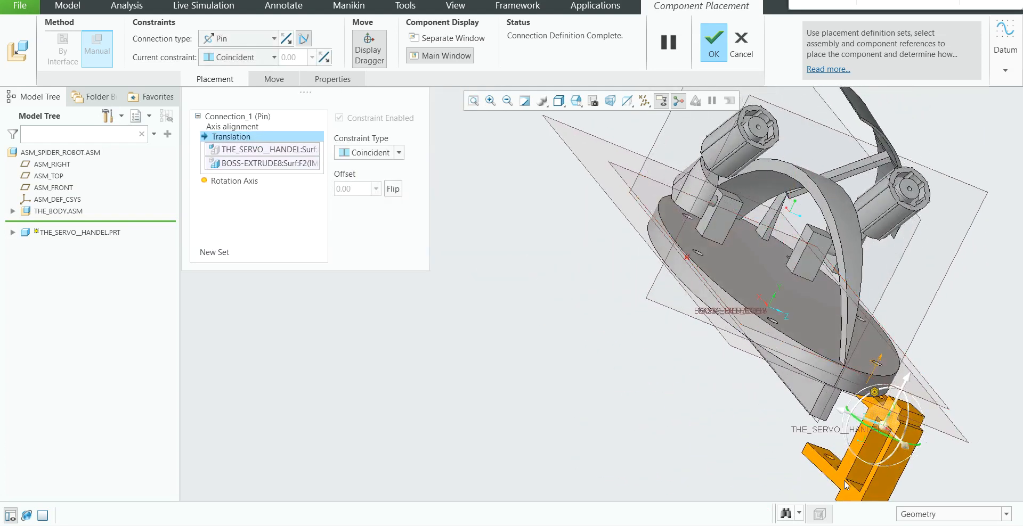
- Define the rotation axis zero references using a flat face of the servo handle and the side face of the fin under the plate
click(235, 181)
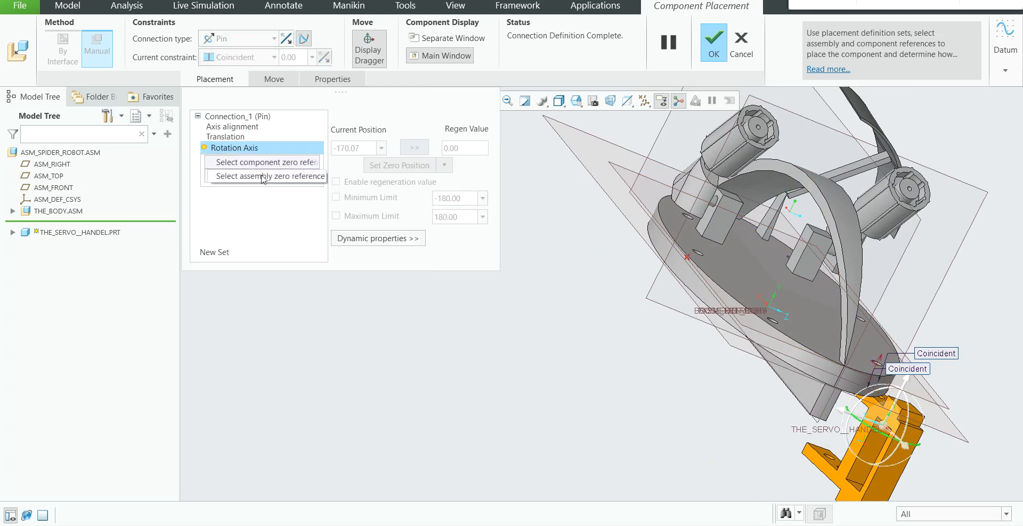
click(857, 458)
scroll(737, 386, up, 1)
middle_drag(737, 385, 653, 298)
scroll(644, 269, down, 4)
click(602, 312)
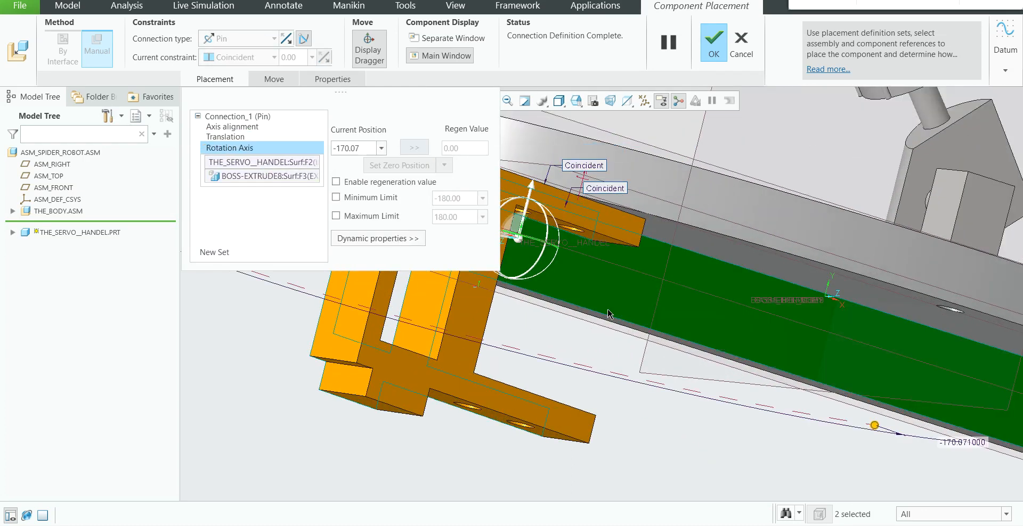
- Set the rotation axis's current position to 180 and make it the zero position
scroll(602, 311, up, 4)
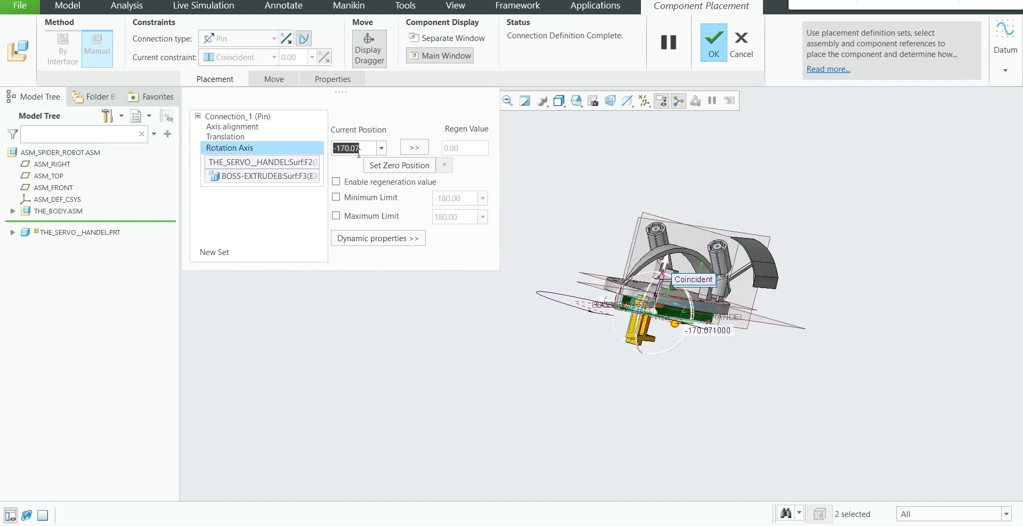
text(18)
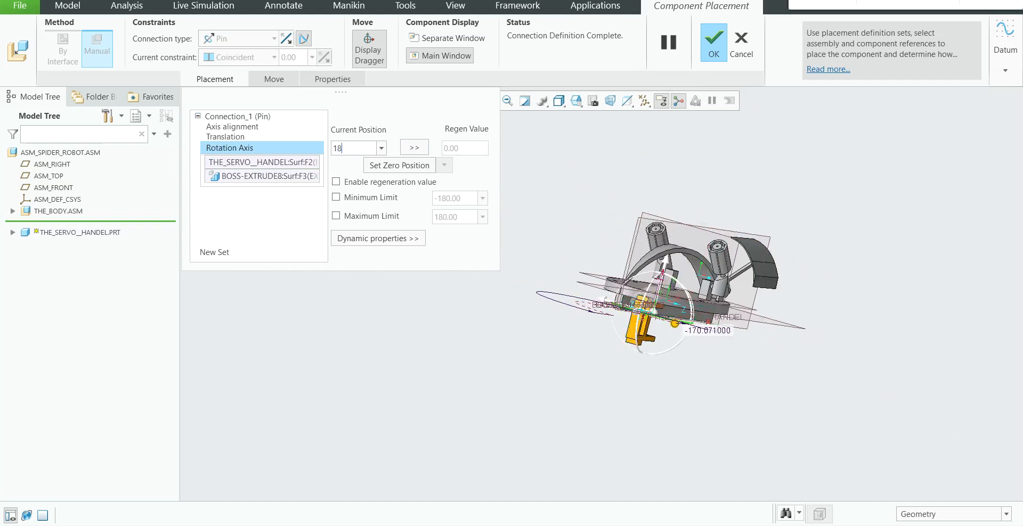
text(0)
key(Return)
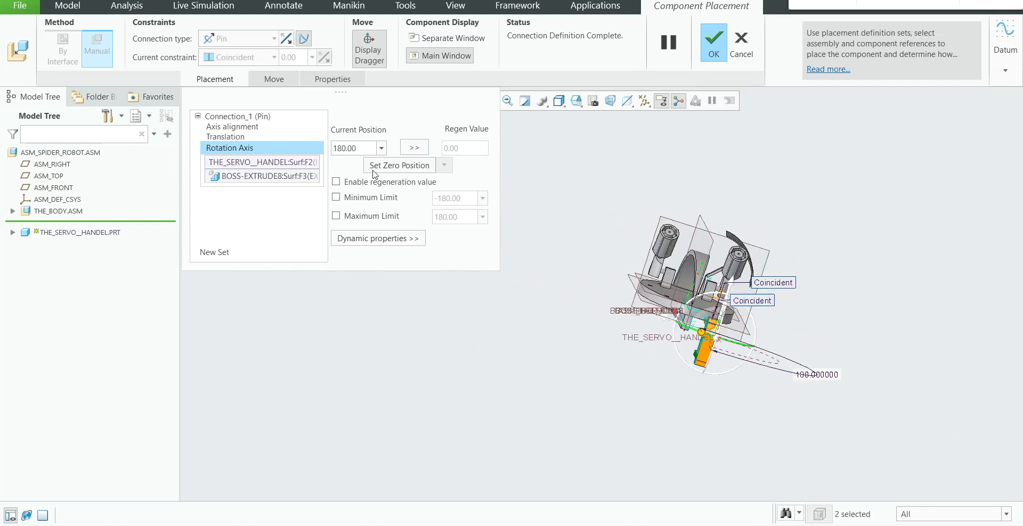
scroll(735, 368, down, 5)
click(415, 168)
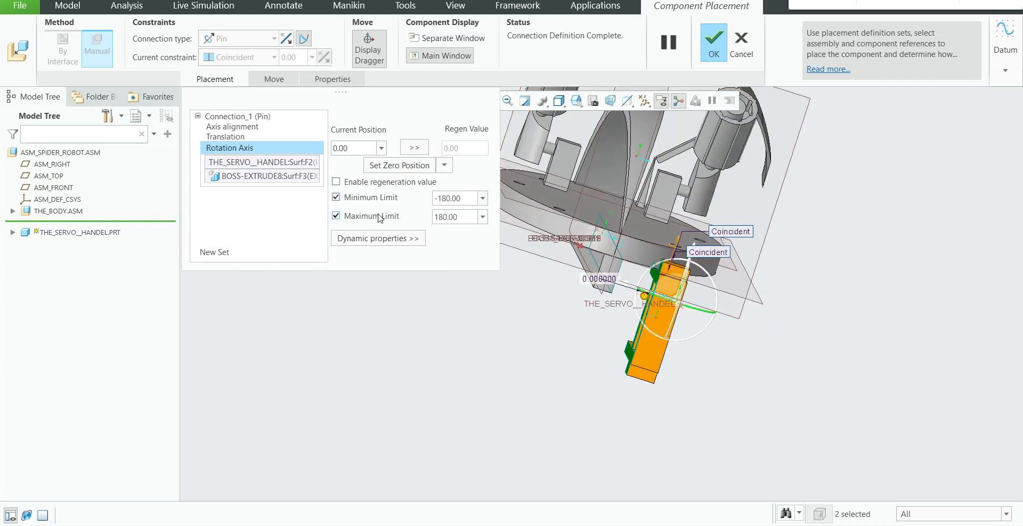
- Limit the pin rotation to a minimum of -90 and a maximum of 35, and accept the servo handle's placement
scroll(703, 257, down, 3)
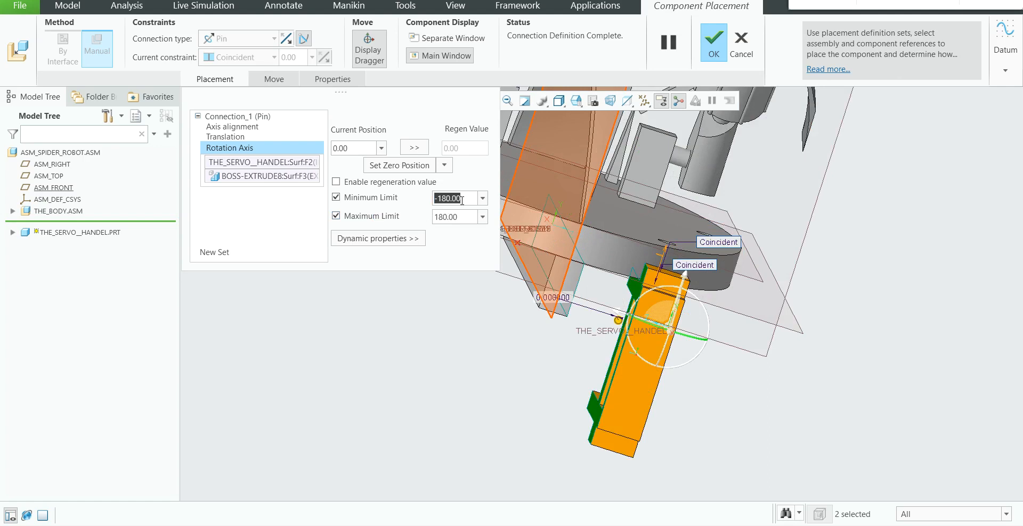
text(-90)
key(Return)
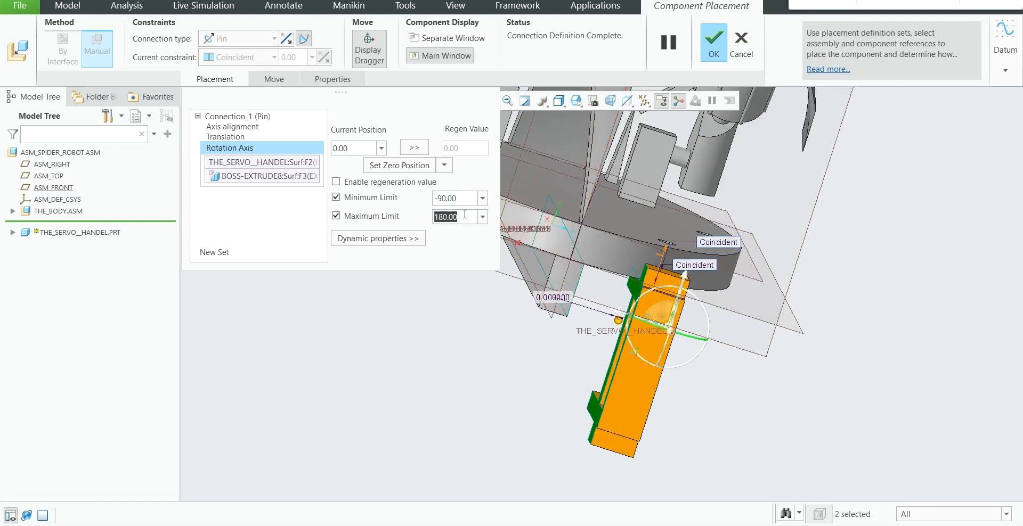
text(35)
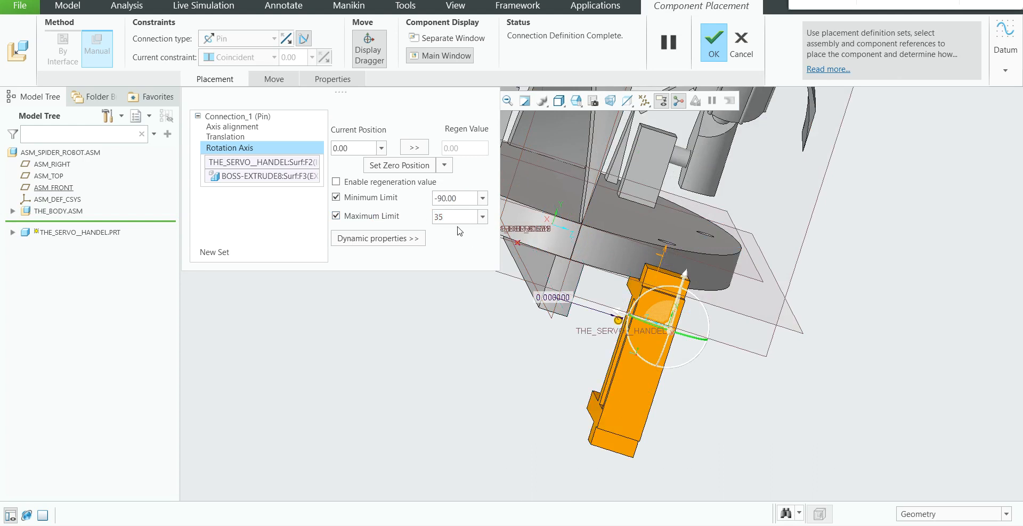
click(715, 46)
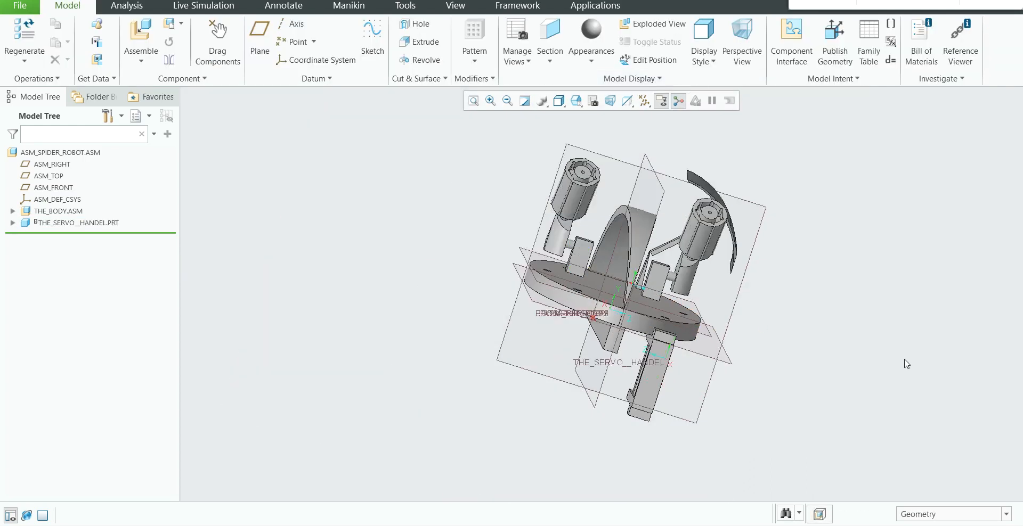
- Swing the attached servo handle around its pin with Drag Components to check its range of rotation
middle_drag(882, 352, 744, 402)
scroll(569, 371, up, 5)
scroll(527, 440, down, 2)
click(218, 46)
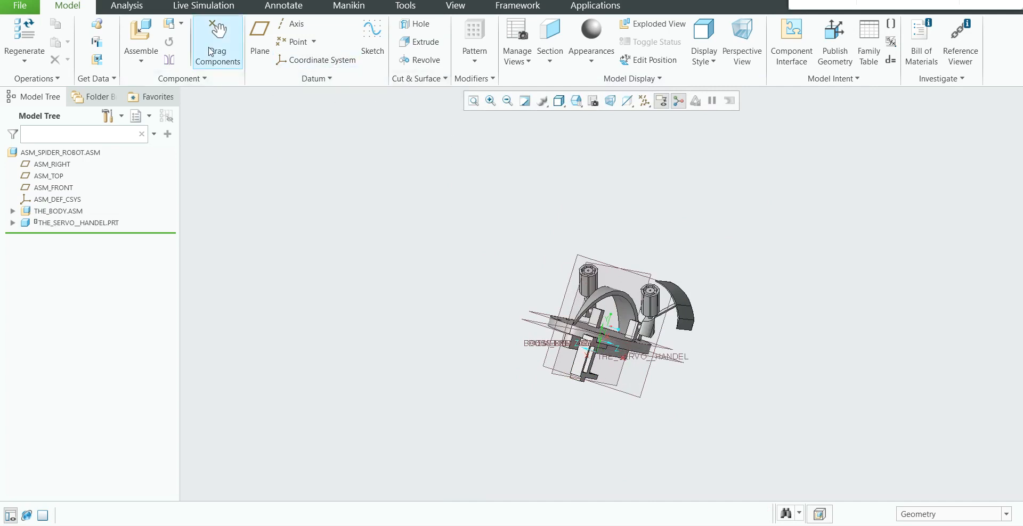
scroll(557, 297, down, 8)
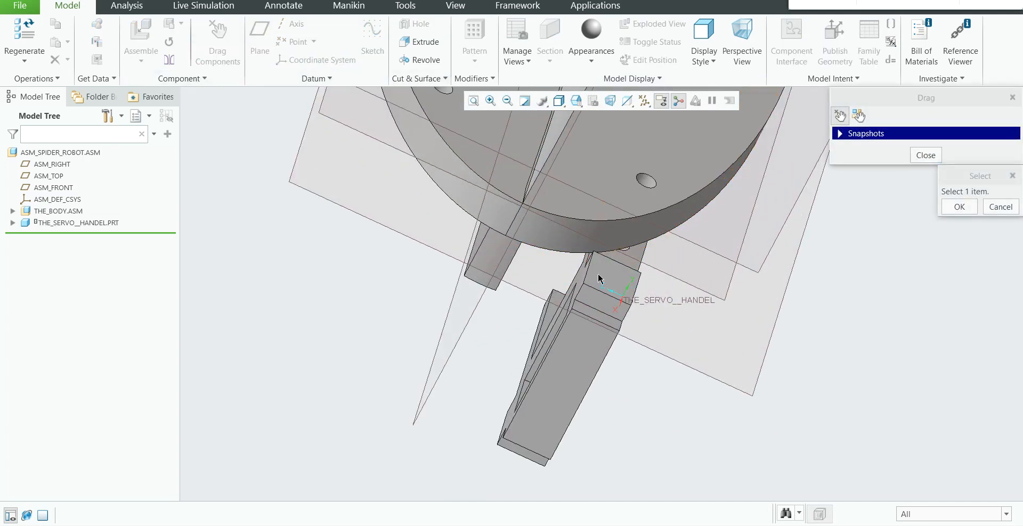
click(618, 328)
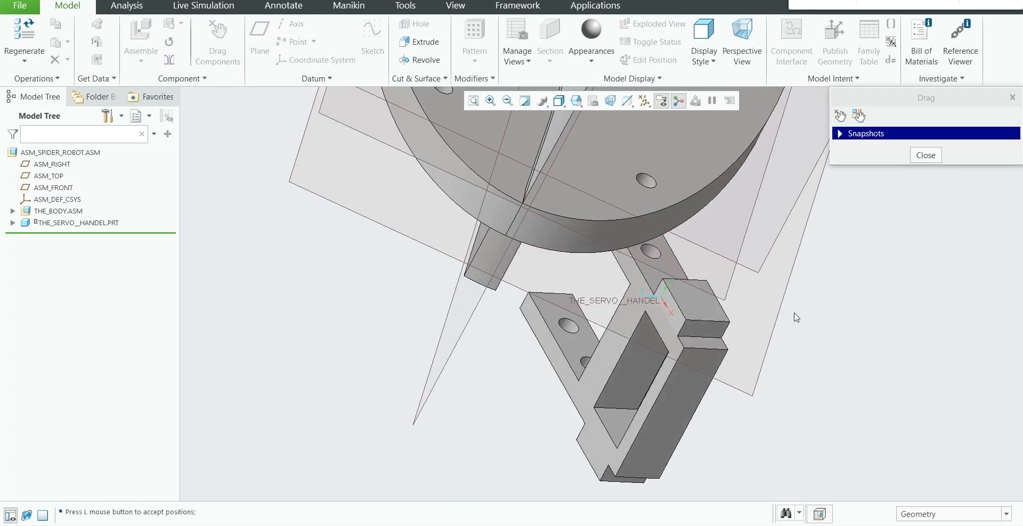
click(617, 376)
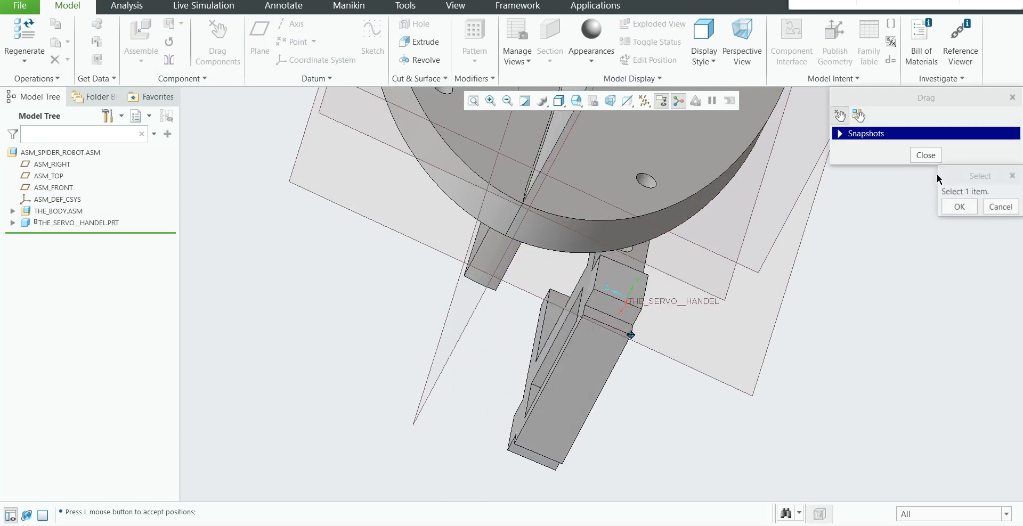
click(925, 155)
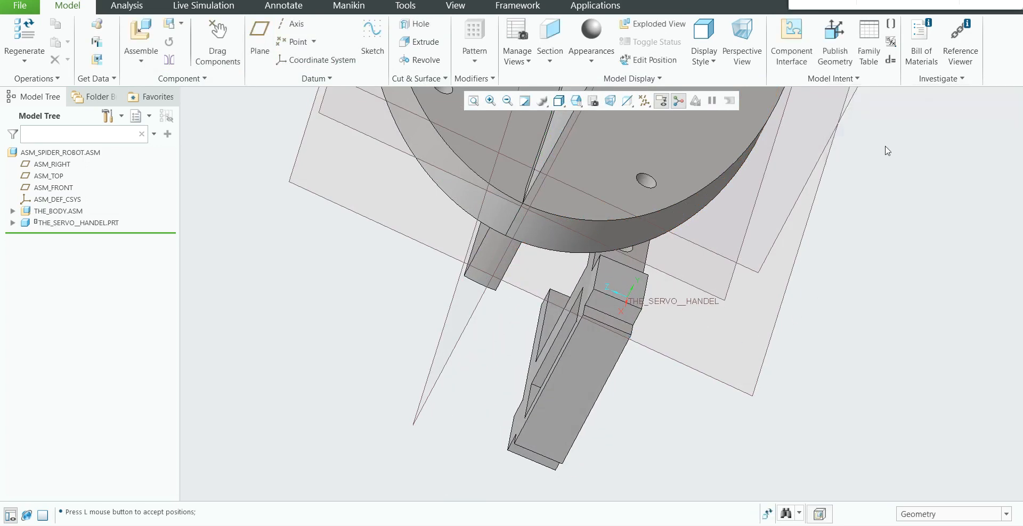
- Insert servo_motor.prt from the SPIDER_PROJECT folder into the assembly
click(148, 31)
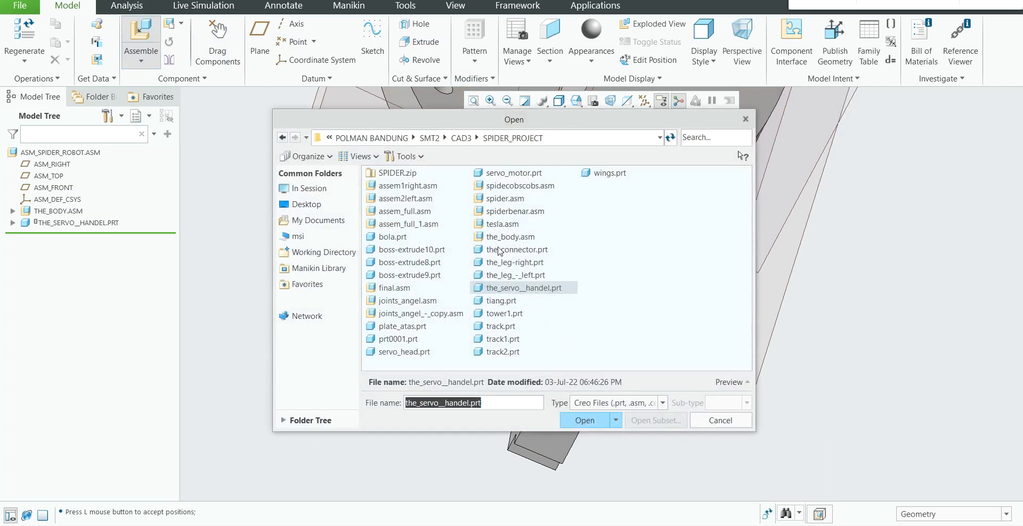
click(509, 275)
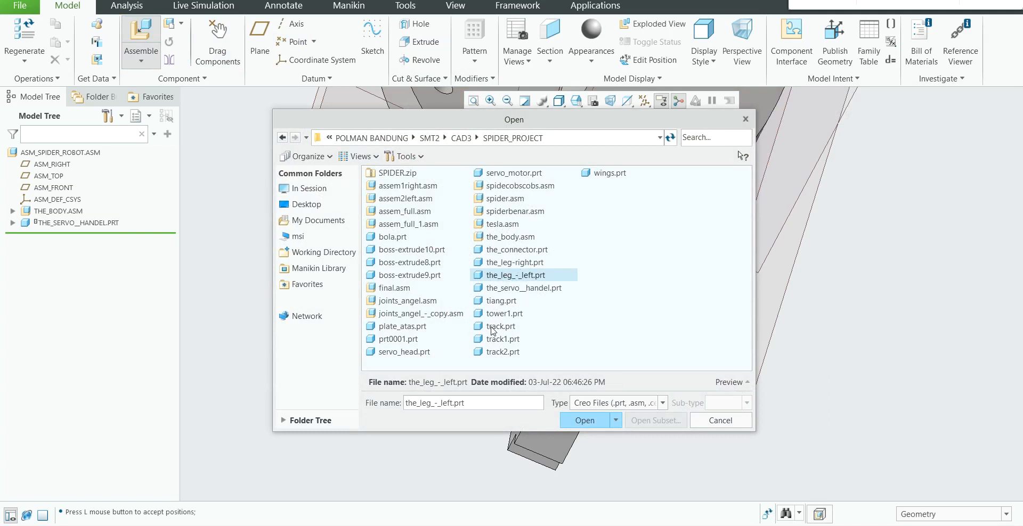
double_click(498, 173)
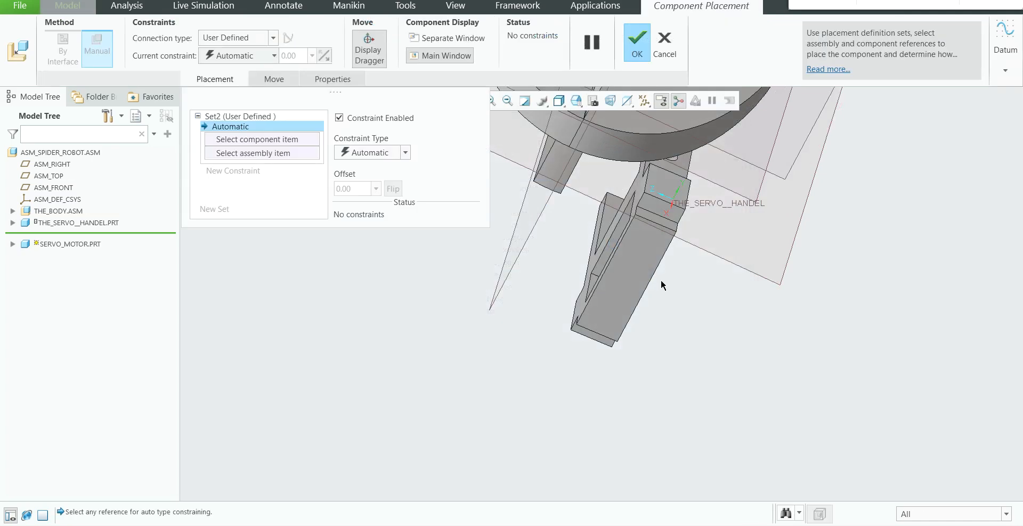
scroll(658, 280, down, 5)
scroll(708, 211, up, 5)
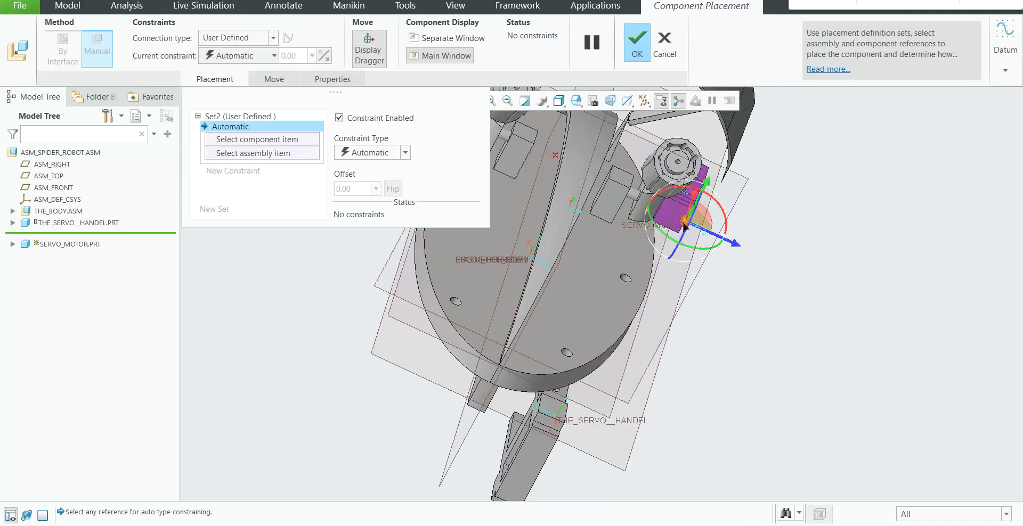
- Move the servo motor clear of the body and rotate it so its mounting faces are accessible
drag(684, 226, 701, 283)
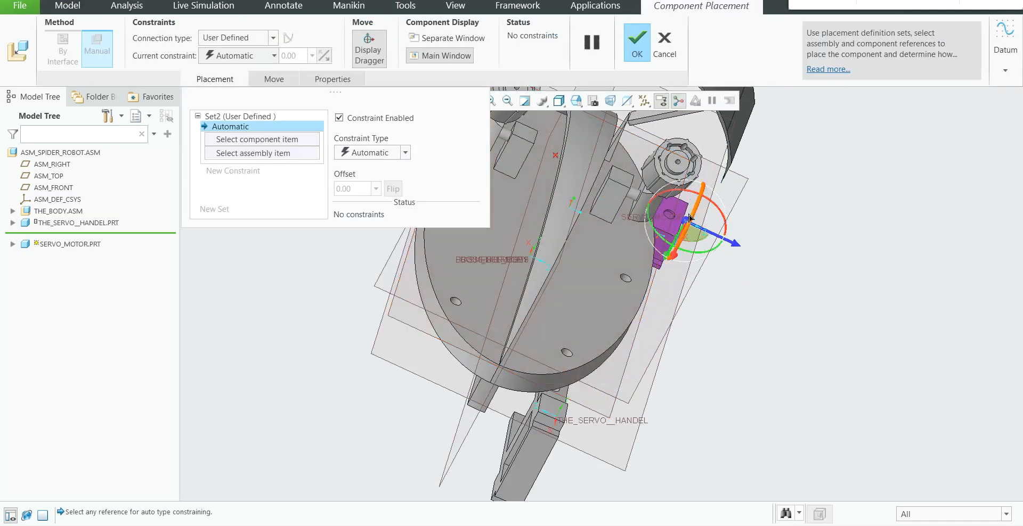
drag(683, 222, 799, 337)
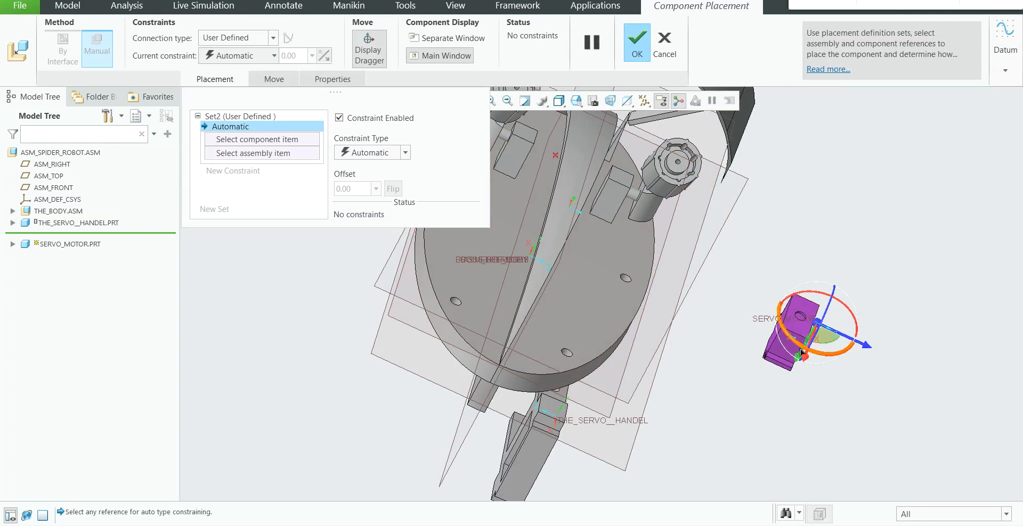
drag(819, 337, 888, 224)
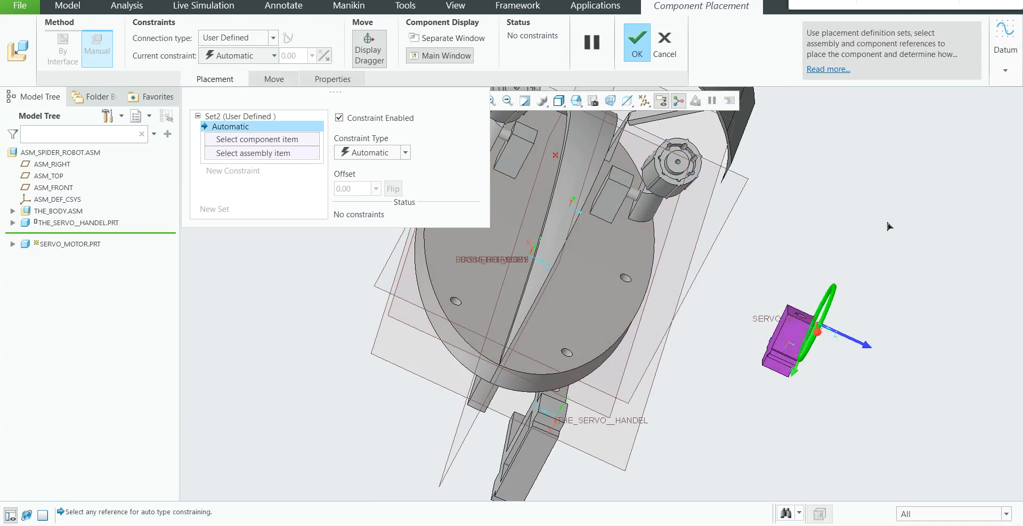
scroll(600, 328, up, 1)
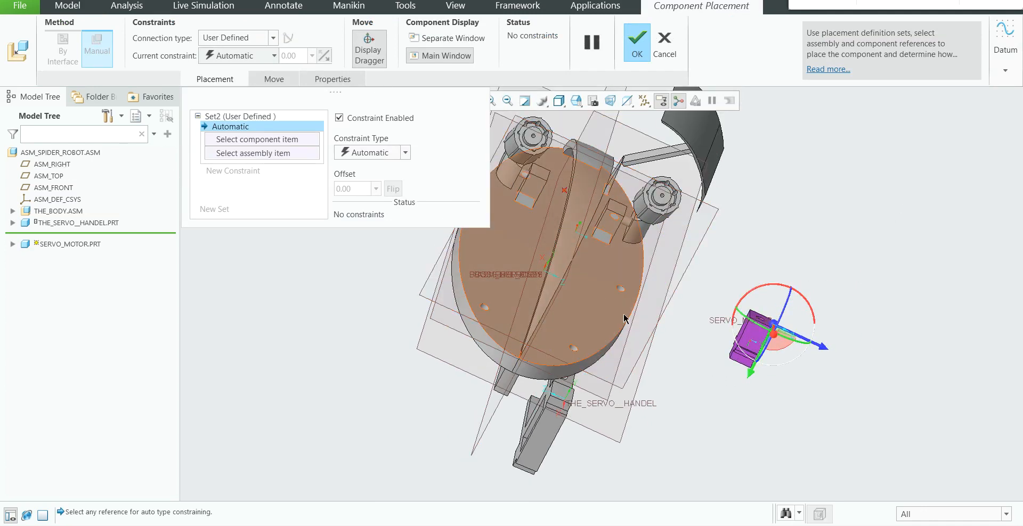
scroll(746, 308, down, 1)
mouse_move(797, 274)
middle_down()
mouse_move(823, 267)
mouse_move(792, 269)
middle_up()
drag(819, 387, 869, 329)
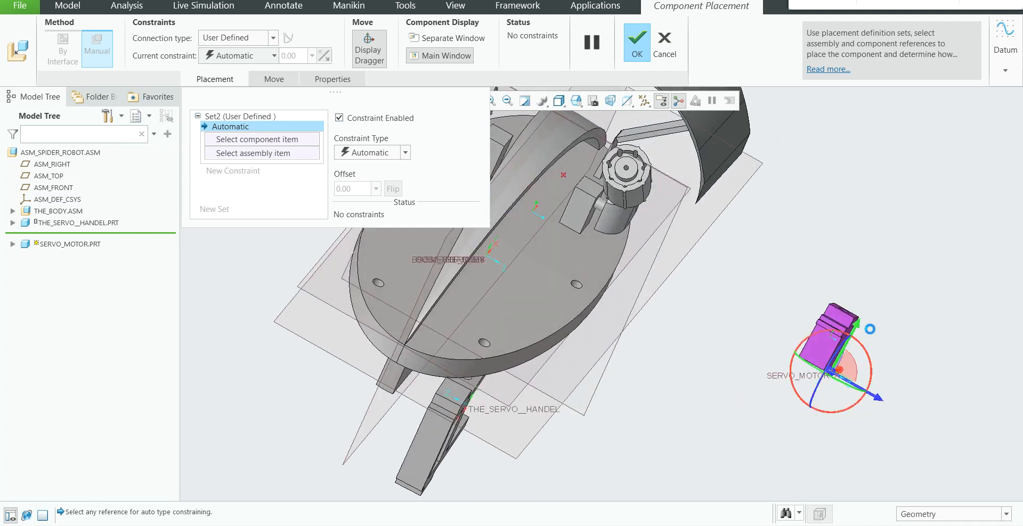
- Make the servo motor's bottom face coincident with the upper face of the servo handle's lower arm
scroll(824, 352, down, 1)
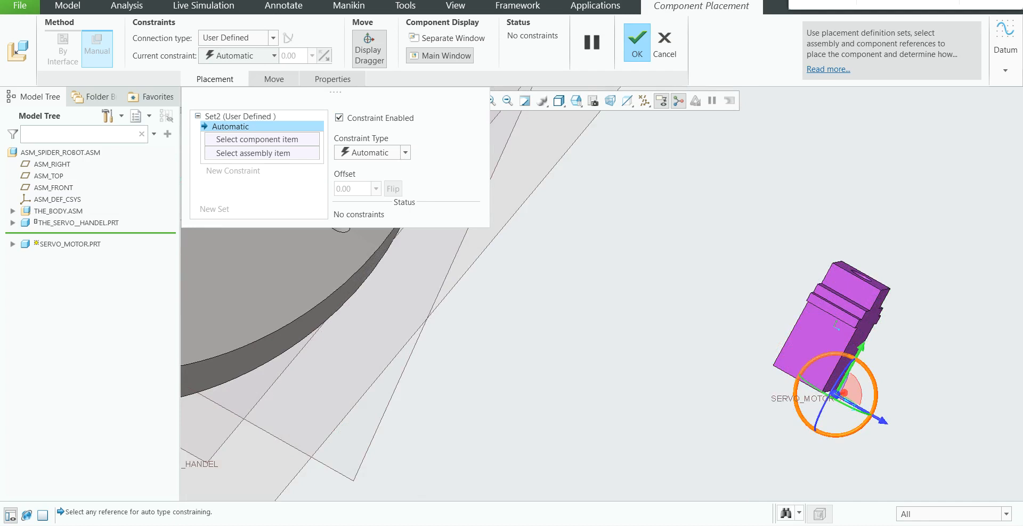
scroll(773, 421, down, 1)
scroll(693, 380, up, 4)
scroll(667, 470, down, 3)
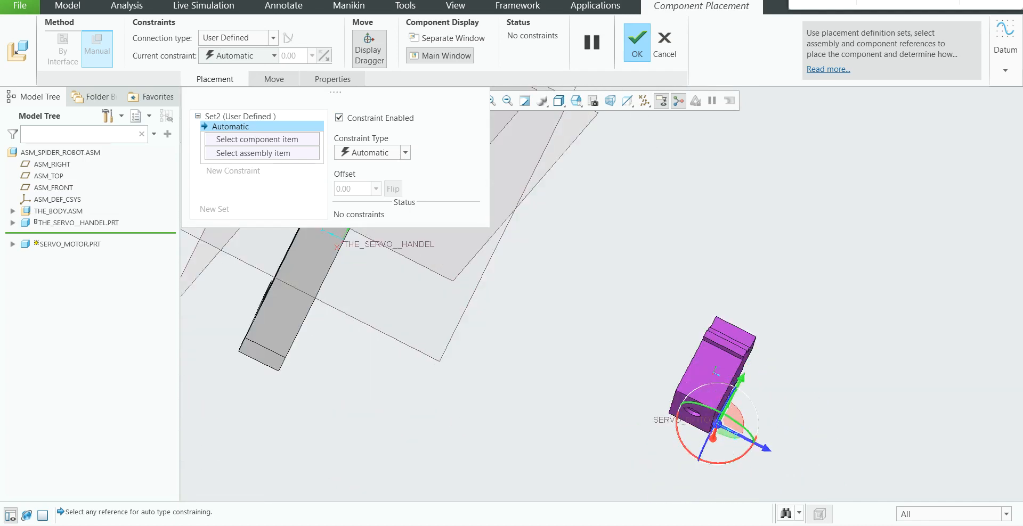
click(676, 403)
scroll(677, 404, up, 3)
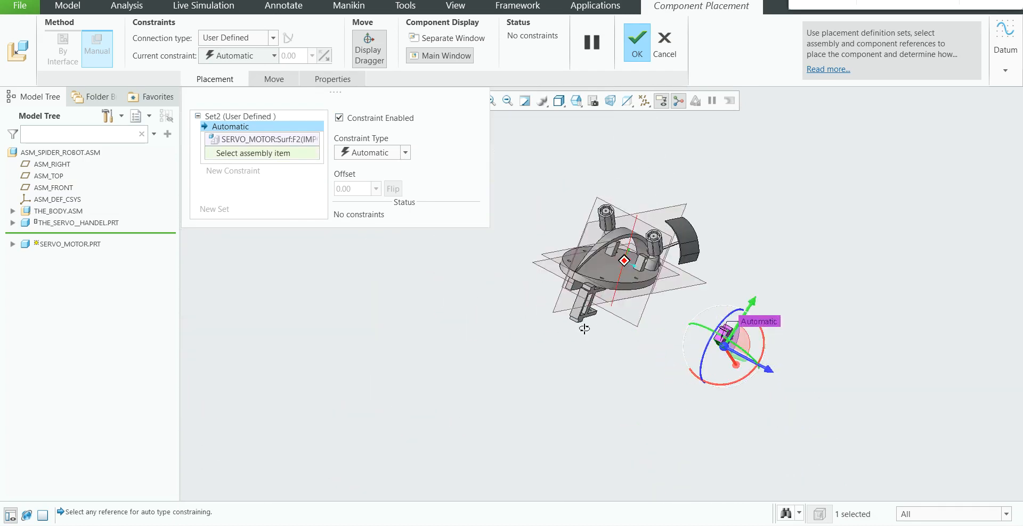
scroll(569, 305, down, 4)
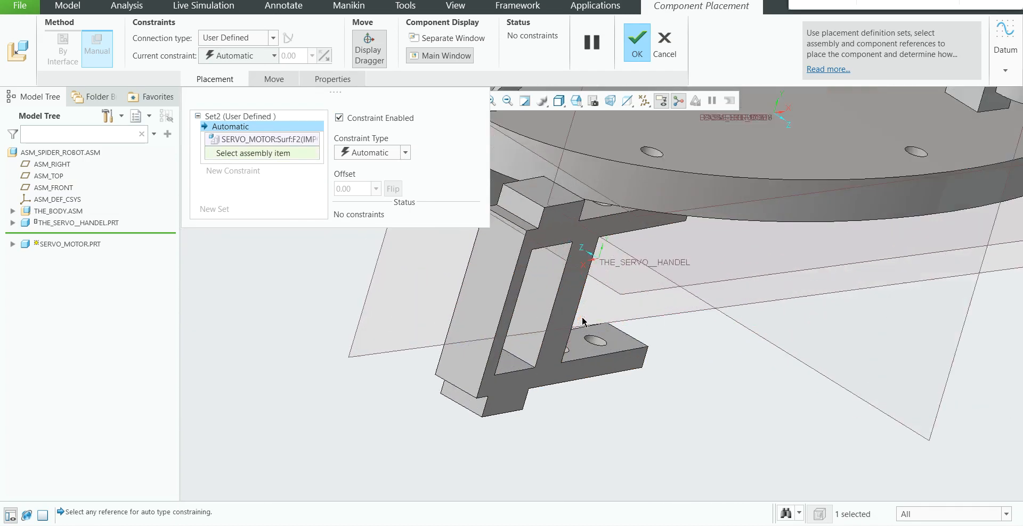
click(586, 352)
scroll(586, 351, up, 4)
scroll(842, 383, down, 4)
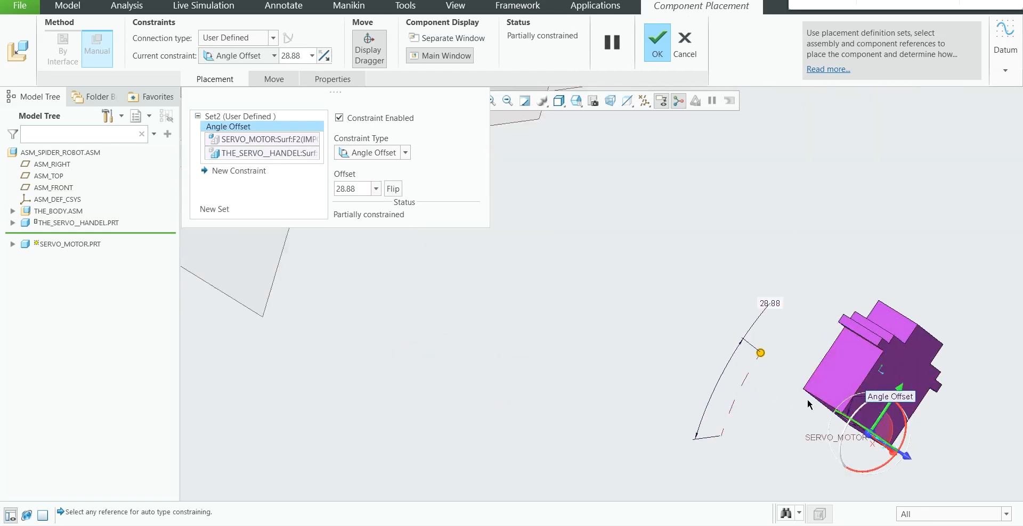
scroll(808, 404, up, 3)
click(406, 153)
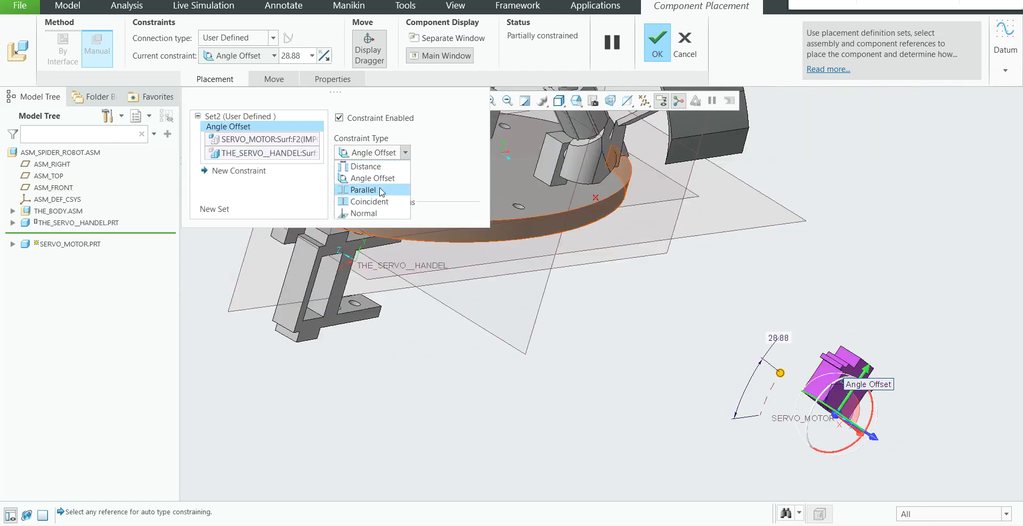
click(377, 203)
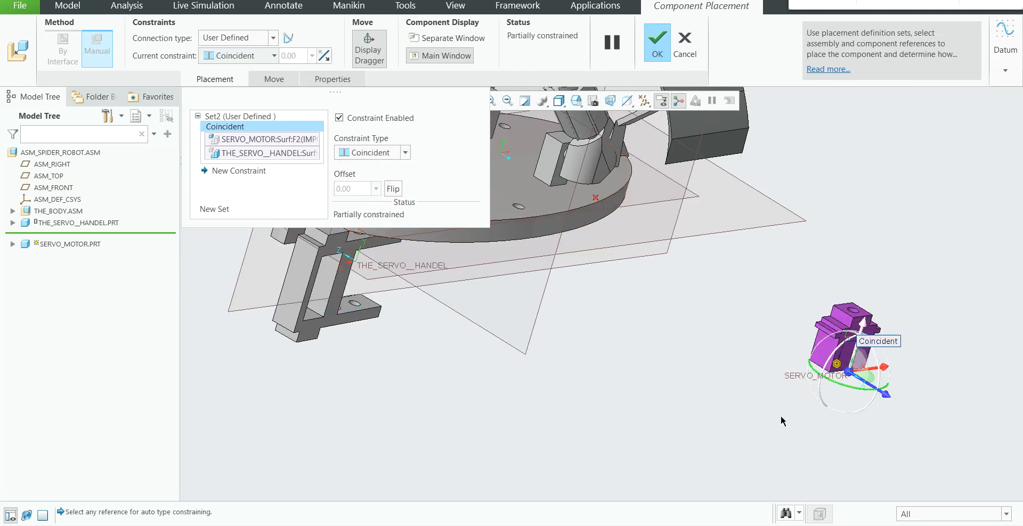
- Add a coincident constraint between the servo motor's hole and the outer hole in the handle's lower arm, and accept the placement
scroll(781, 421, up, 2)
scroll(500, 323, down, 5)
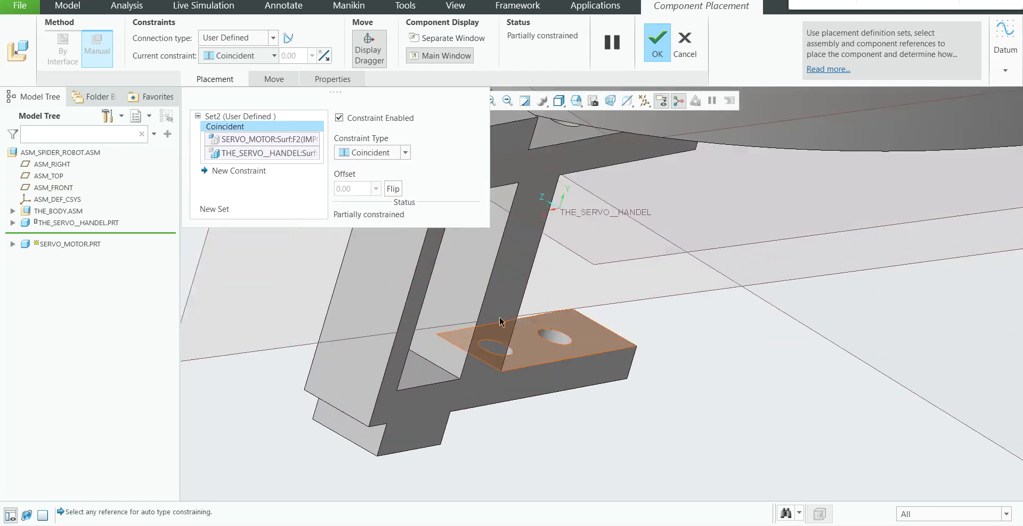
click(240, 170)
scroll(532, 330, down, 3)
click(561, 327)
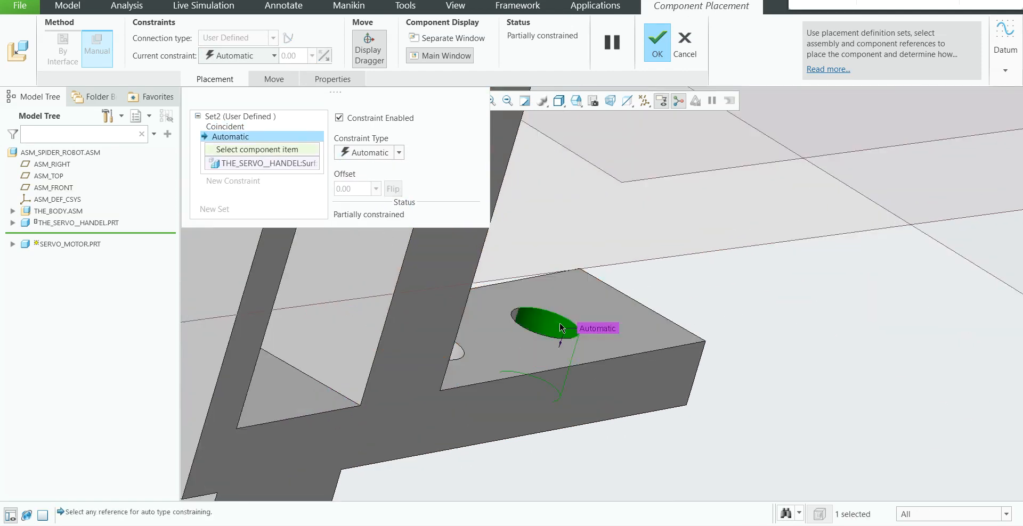
scroll(561, 327, up, 5)
scroll(873, 347, down, 6)
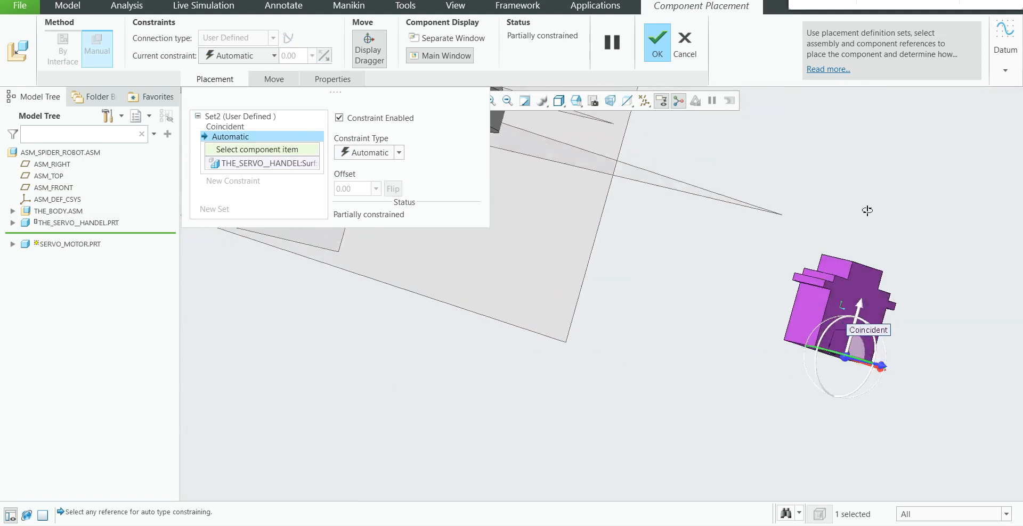
click(837, 297)
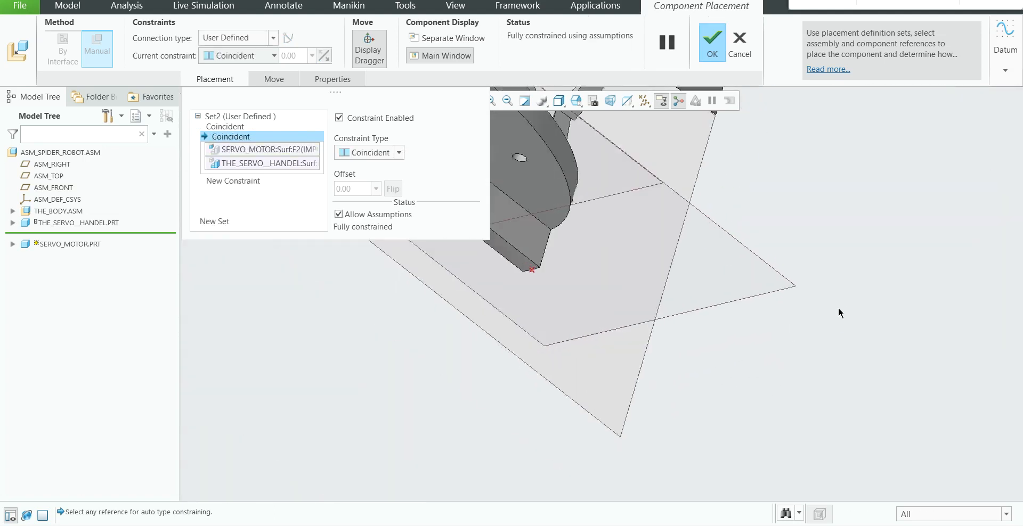
scroll(831, 314, up, 6)
scroll(678, 310, down, 8)
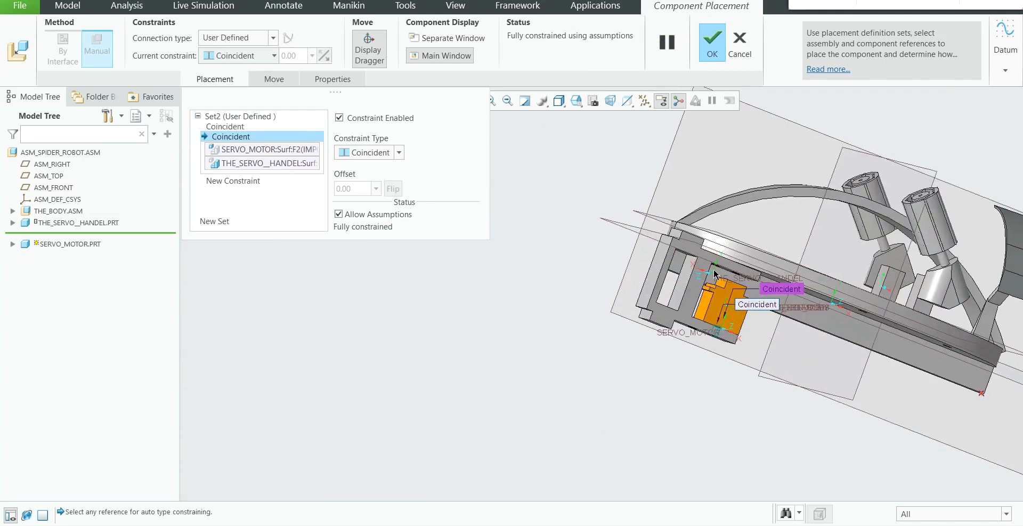
scroll(724, 350, down, 5)
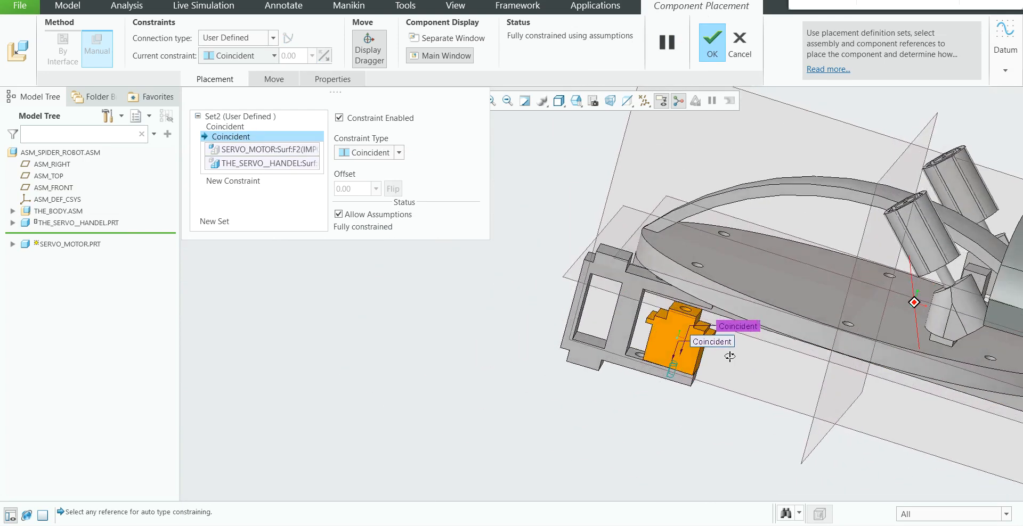
click(712, 46)
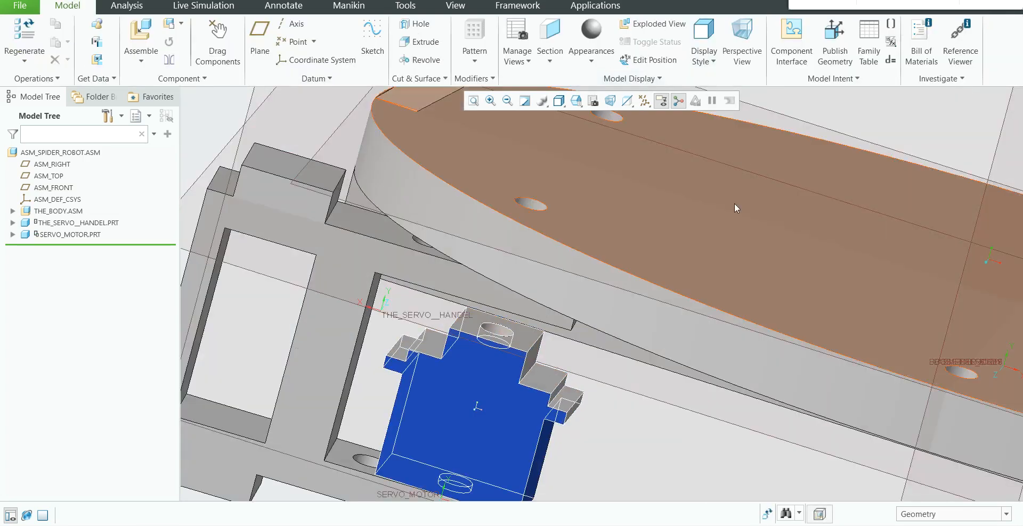
- Insert servo_head.prt into the assembly
scroll(618, 346, up, 6)
scroll(616, 351, down, 5)
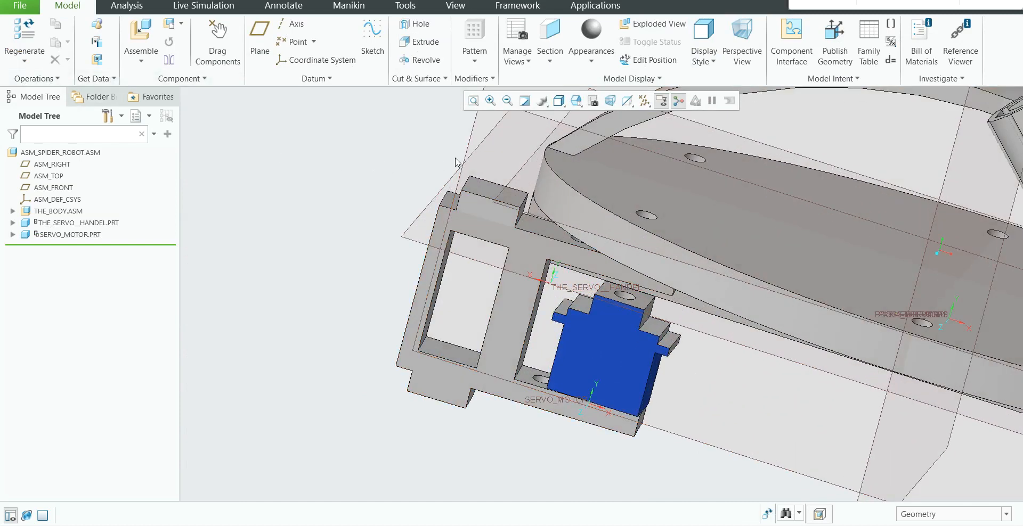
scroll(455, 162, up, 5)
click(140, 40)
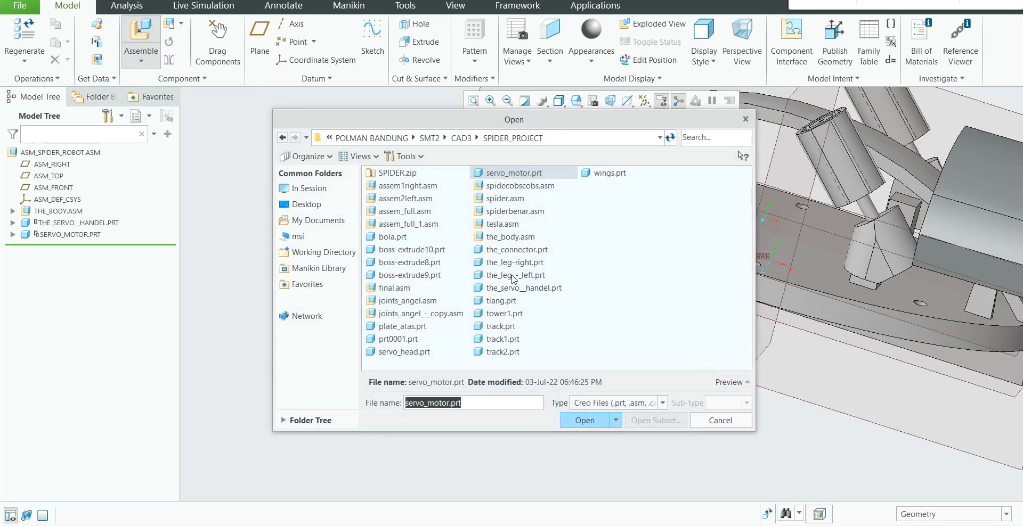
click(404, 351)
click(584, 421)
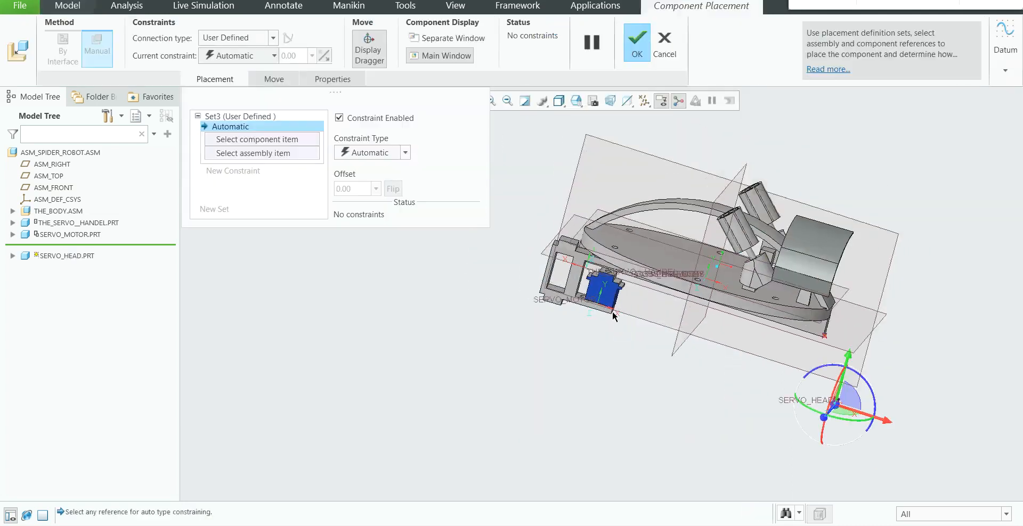
- Make the servo head's cylindrical surface coincident with the hole in the top of the servo motor
scroll(773, 408, down, 5)
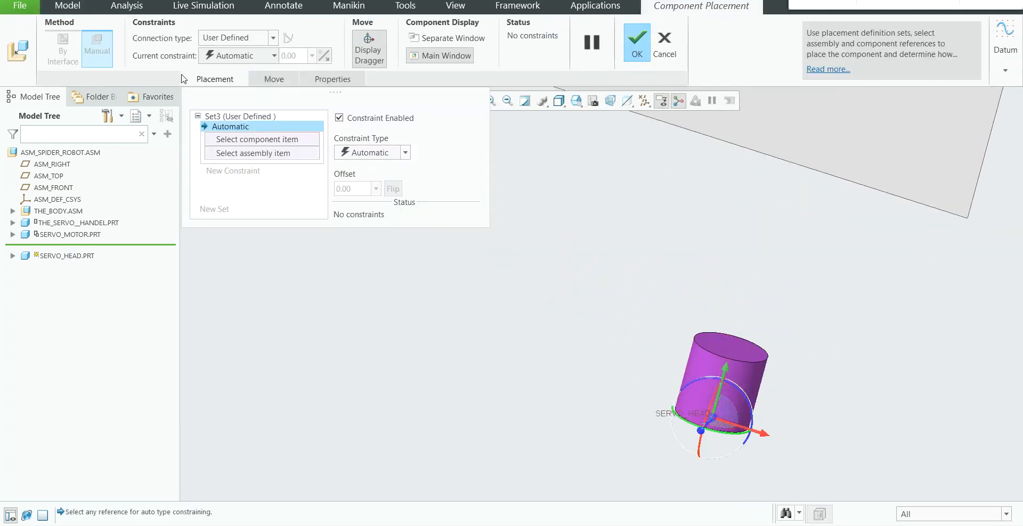
click(716, 366)
scroll(799, 261, up, 9)
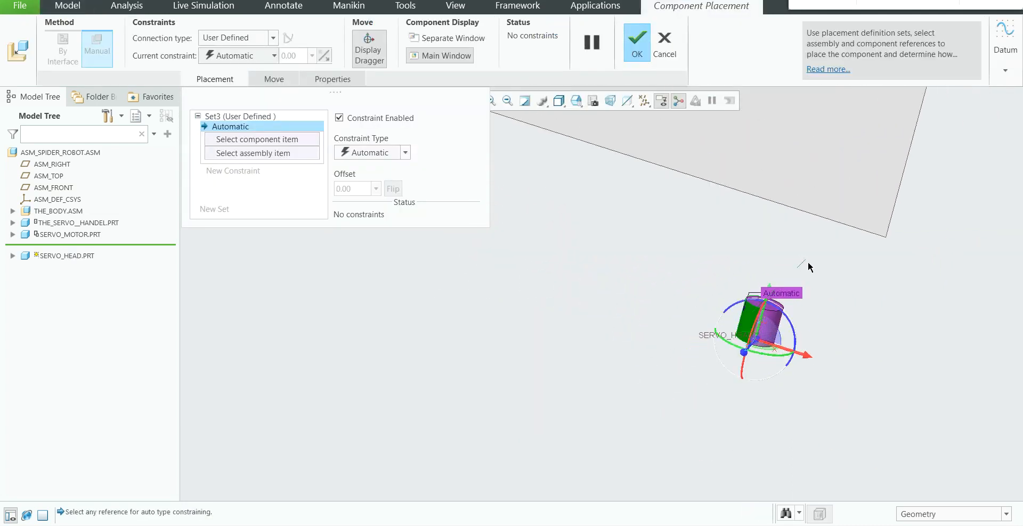
scroll(528, 250, down, 8)
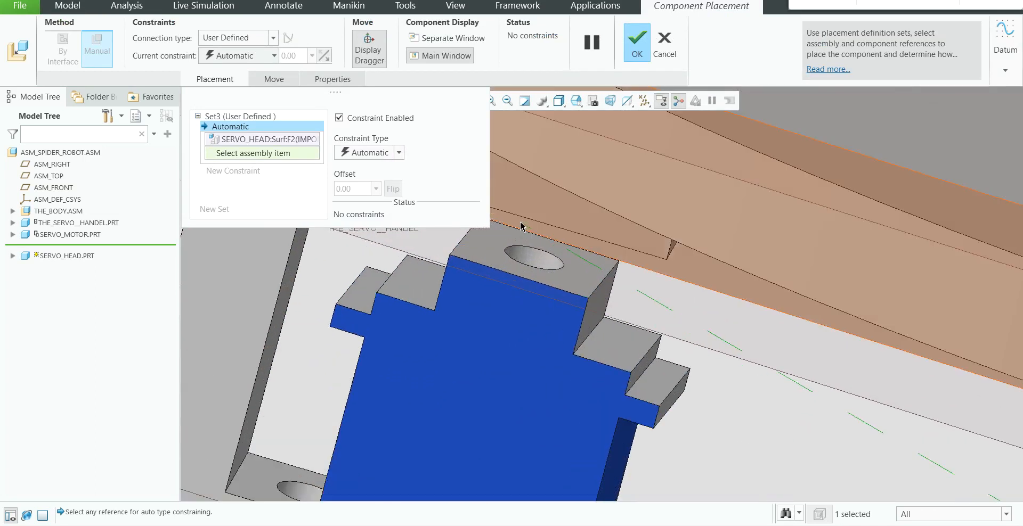
click(535, 258)
scroll(538, 277, up, 5)
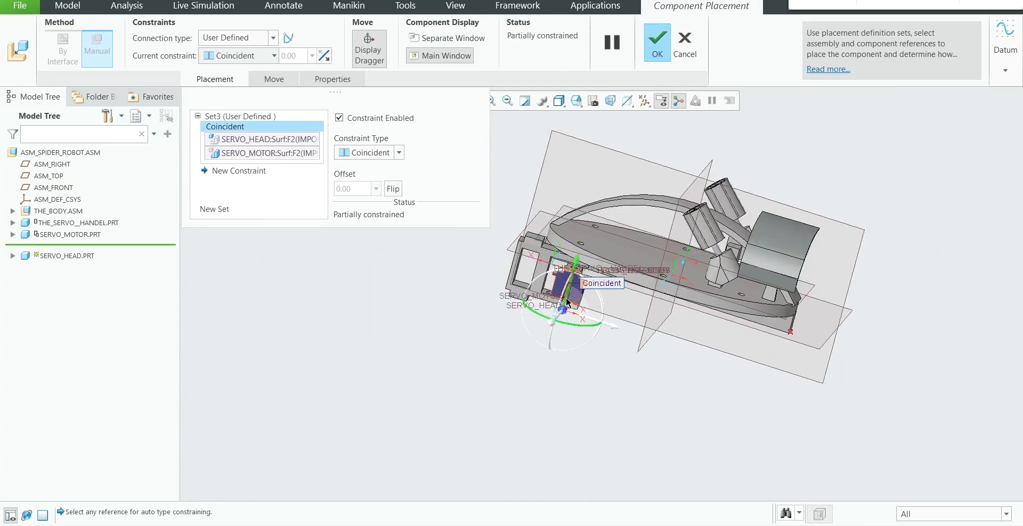
- Make the servo head's bottom face coincident with the top face of the servo motor
scroll(591, 341, down, 6)
drag(591, 347, 581, 380)
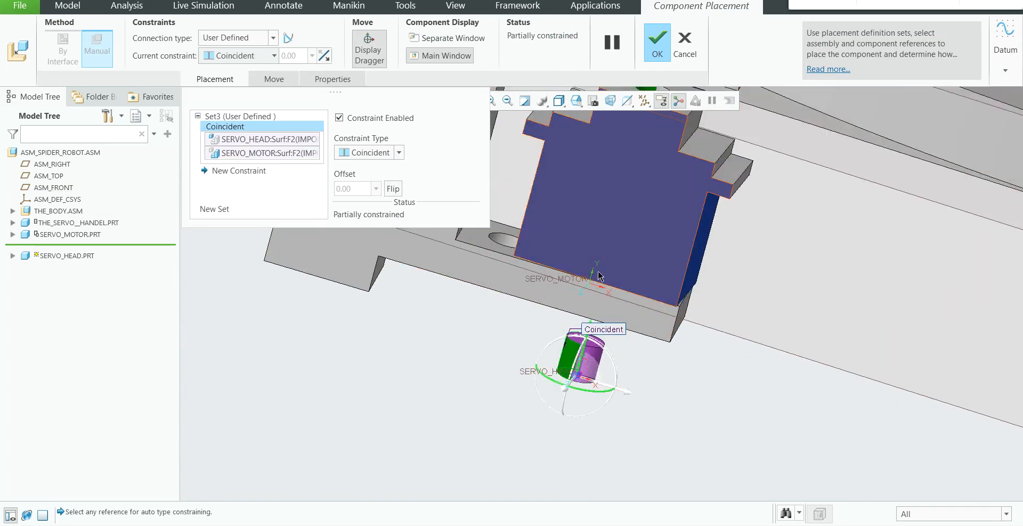
scroll(581, 291, up, 4)
scroll(597, 193, down, 6)
click(609, 251)
scroll(612, 256, up, 6)
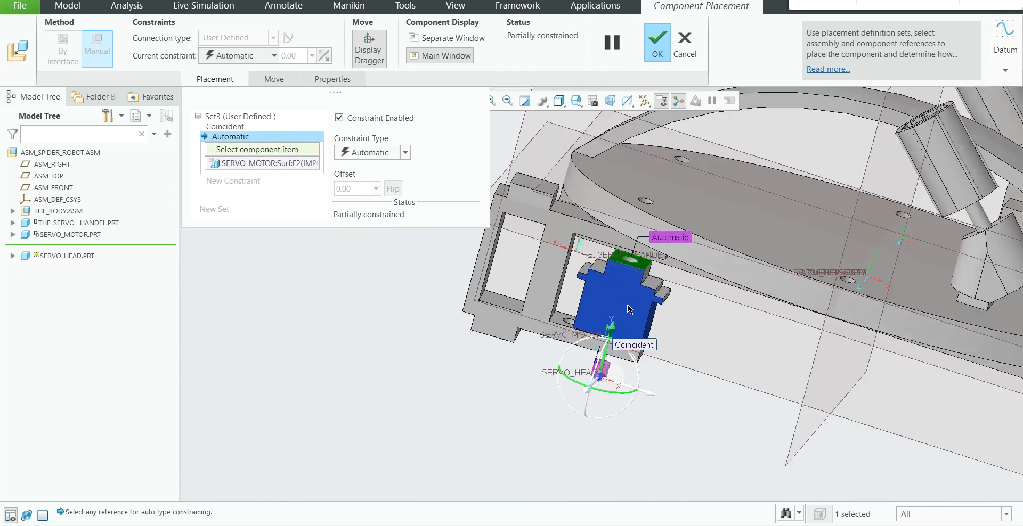
scroll(666, 229, down, 8)
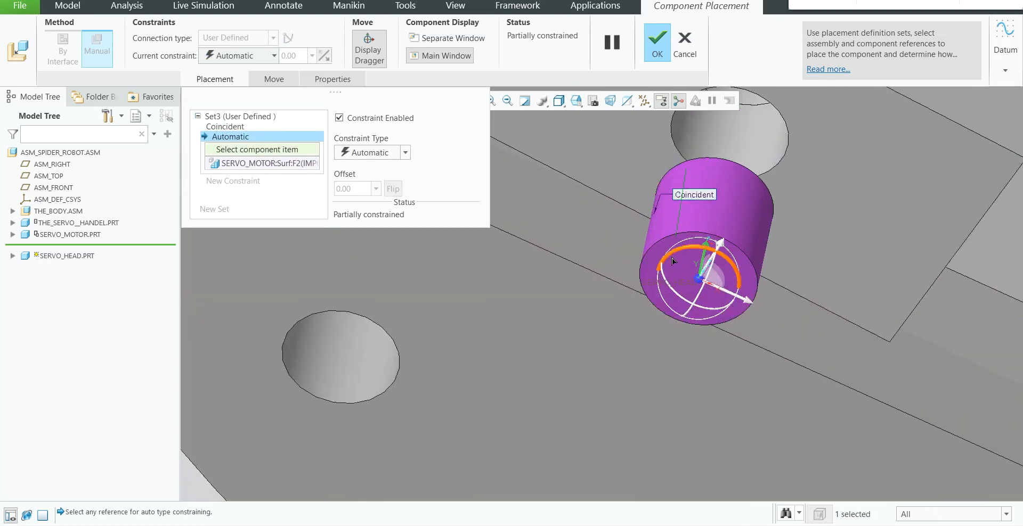
click(673, 261)
scroll(586, 272, up, 5)
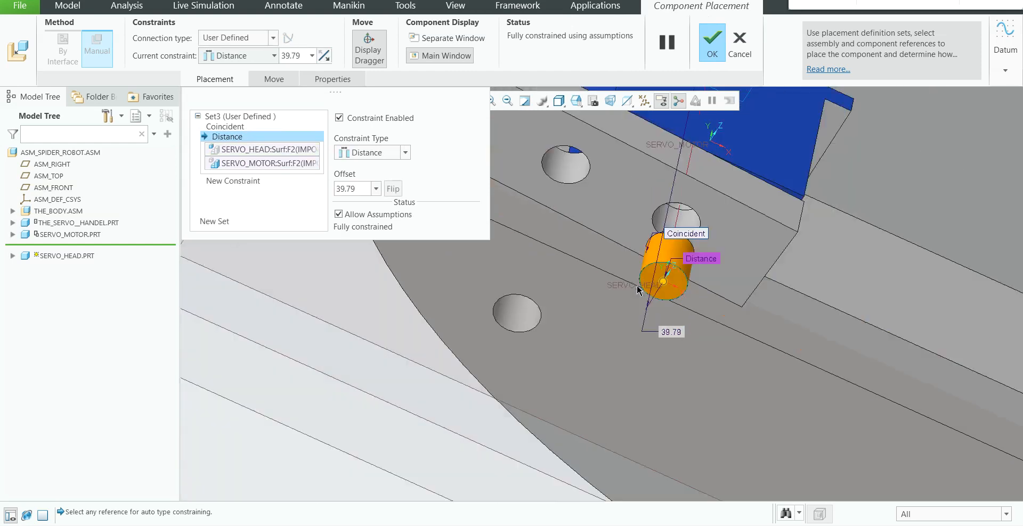
click(396, 153)
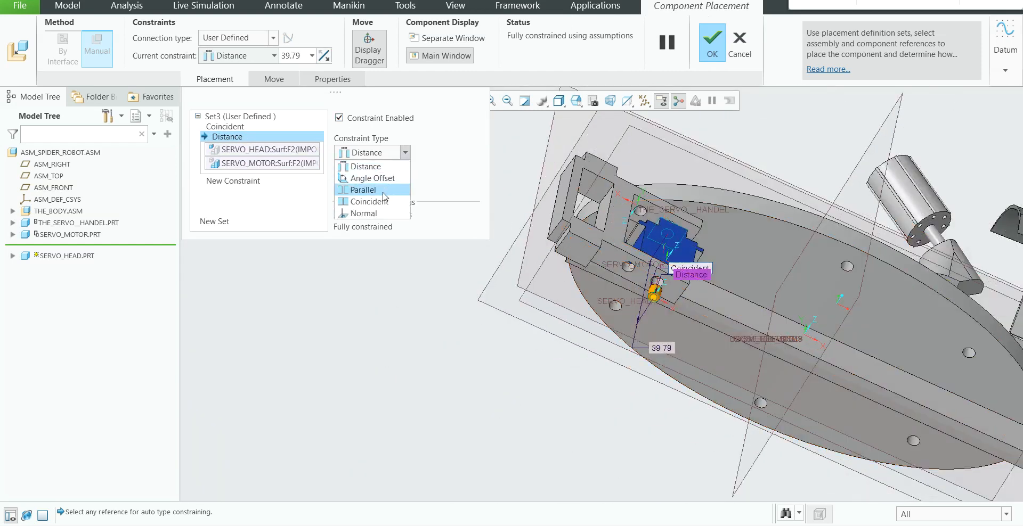
click(367, 198)
- Check how the servo head sits on the servo motor and accept its placement
scroll(590, 299, up, 4)
scroll(590, 300, down, 6)
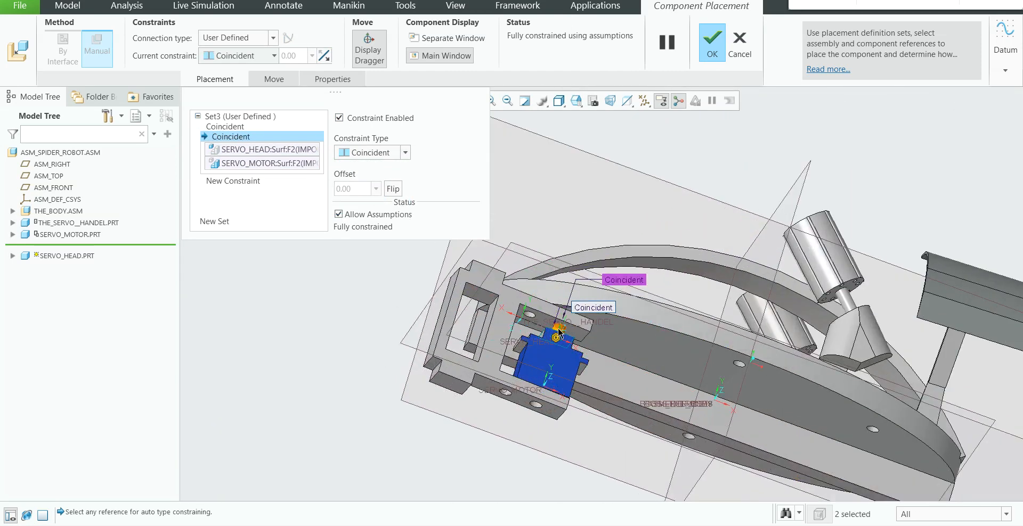
scroll(555, 373, down, 4)
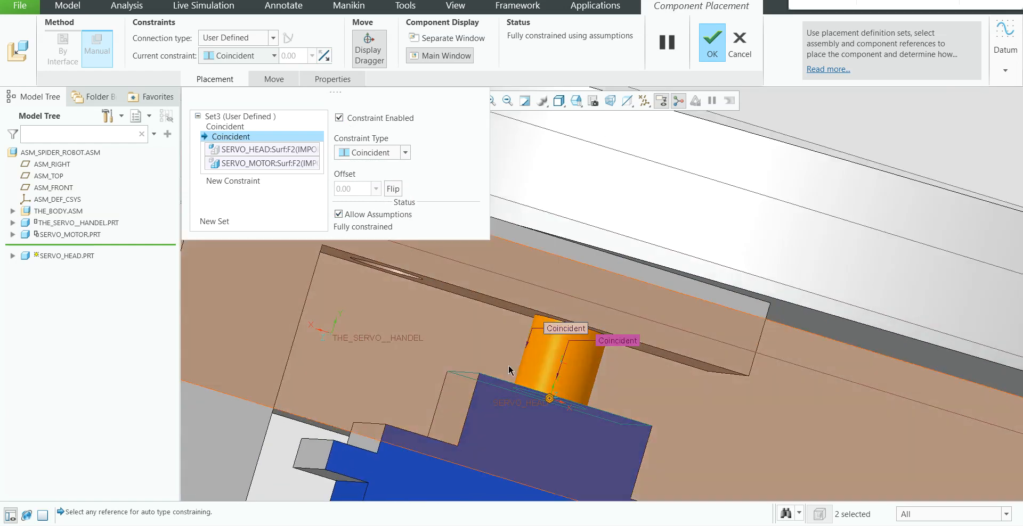
scroll(508, 365, up, 7)
scroll(546, 421, down, 6)
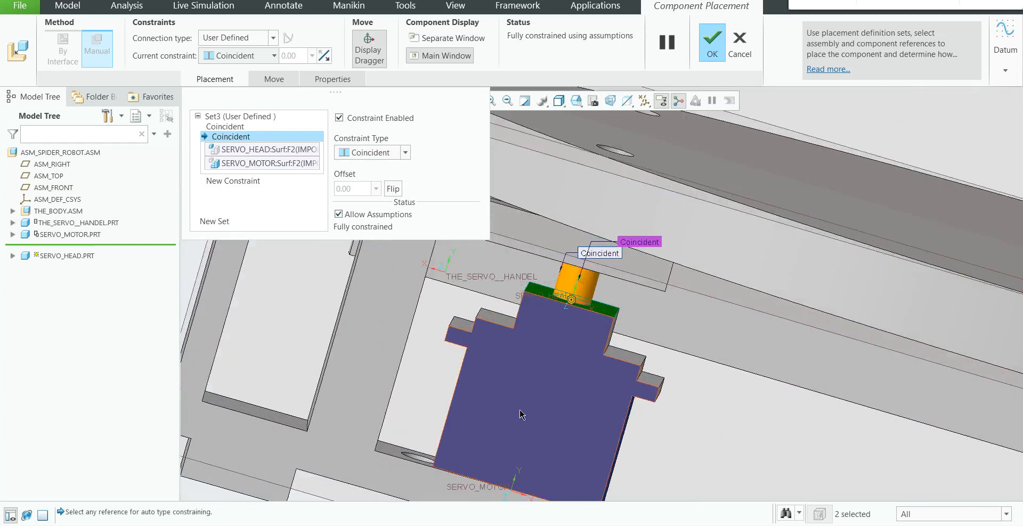
scroll(578, 266, up, 2)
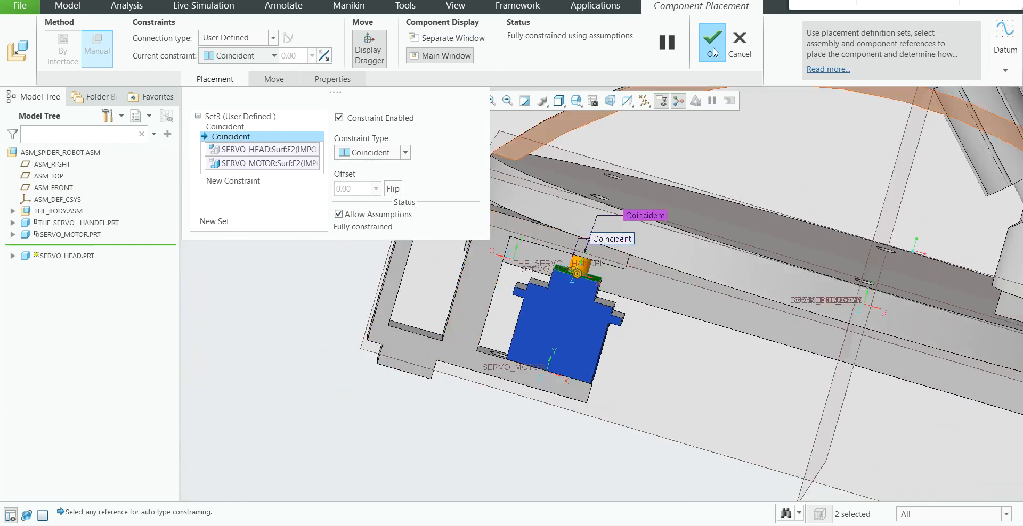
scroll(603, 245, up, 4)
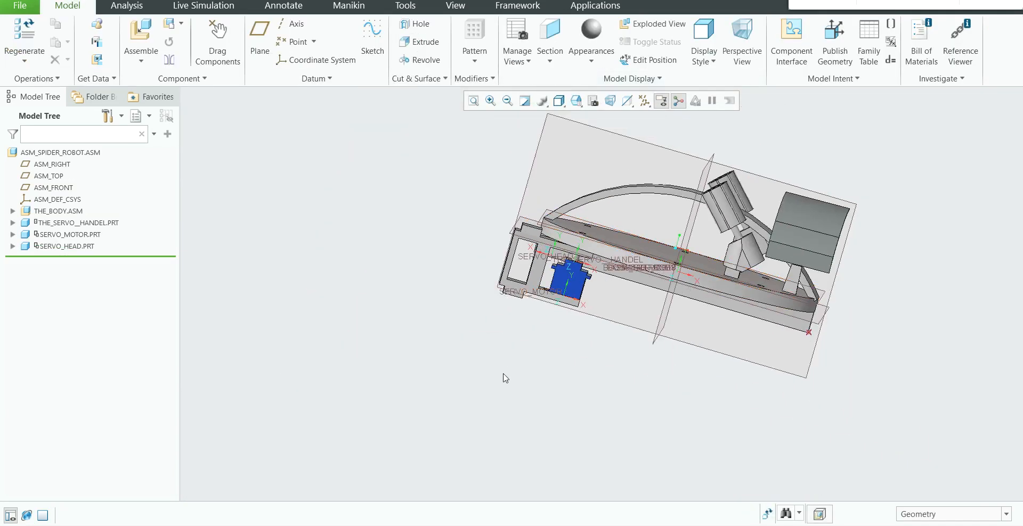
scroll(557, 249, down, 4)
scroll(554, 249, up, 3)
click(140, 49)
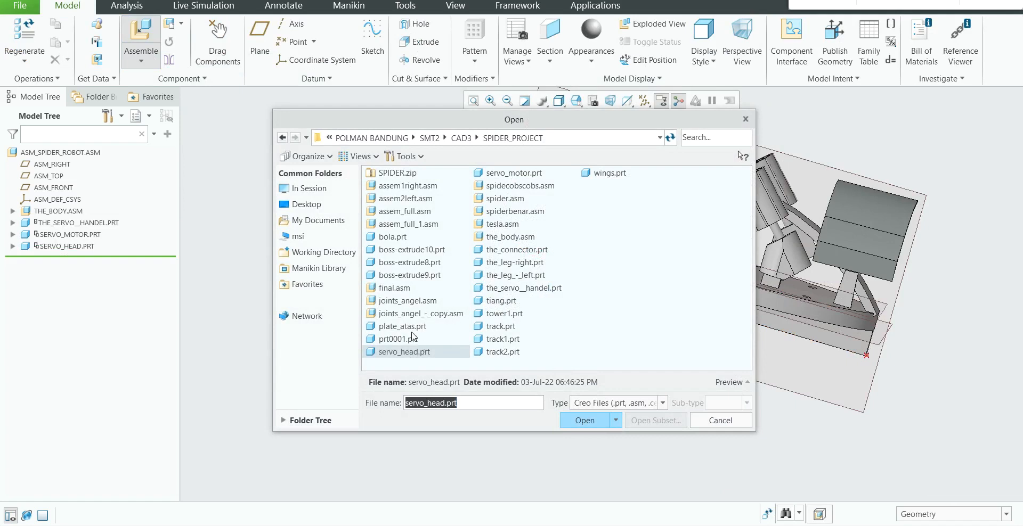
click(584, 420)
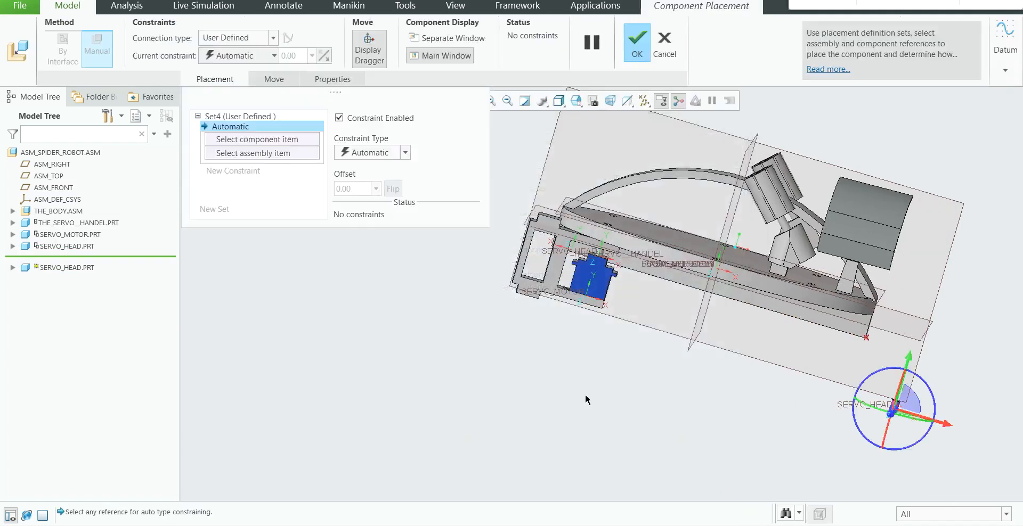
scroll(693, 404, down, 5)
scroll(852, 494, up, 3)
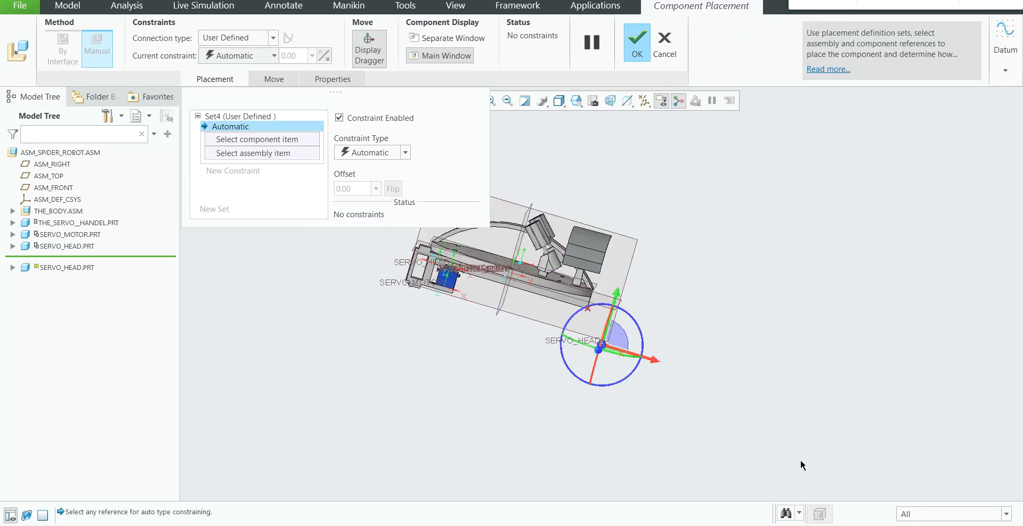
scroll(523, 298, down, 4)
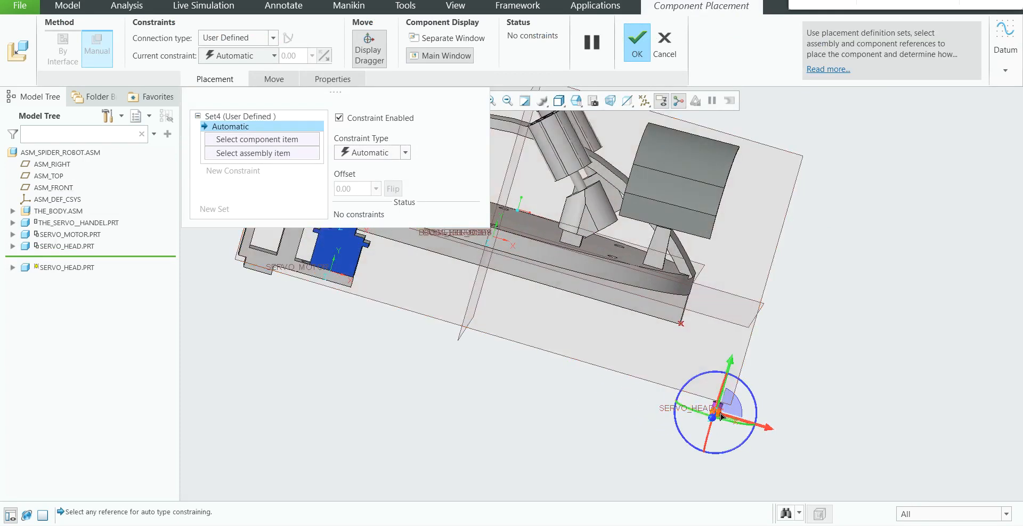
drag(721, 417, 241, 262)
scroll(653, 497, up, 3)
scroll(423, 404, down, 4)
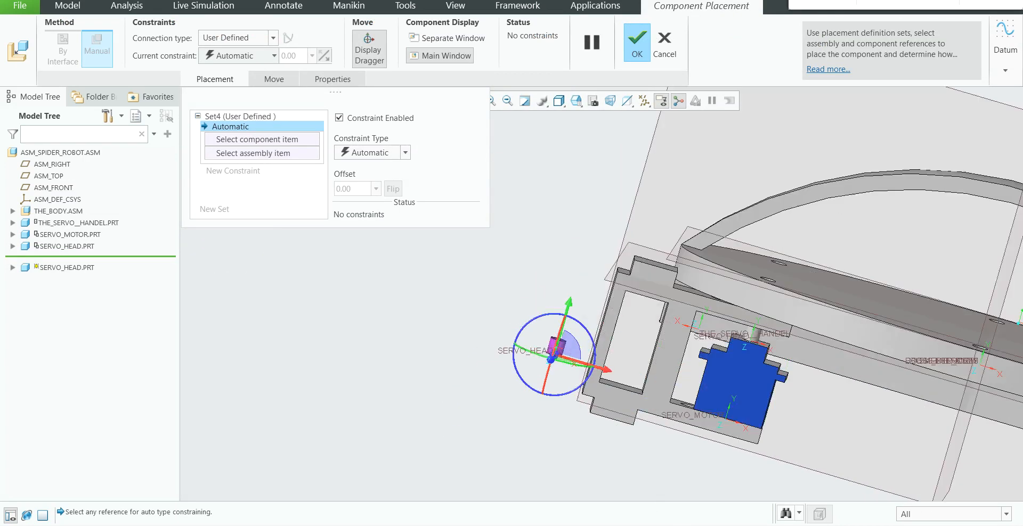
scroll(574, 352, down, 4)
scroll(545, 344, up, 3)
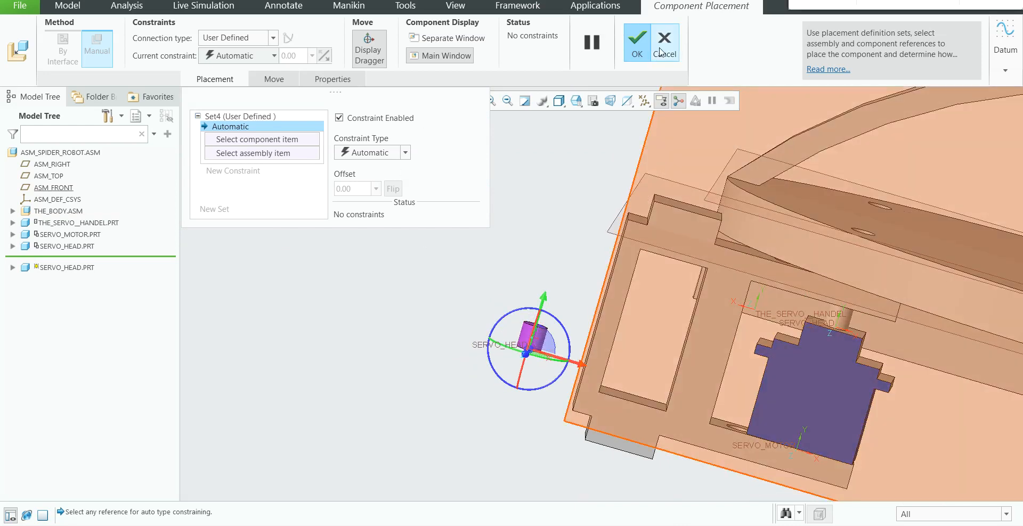
click(665, 43)
click(530, 283)
- Insert a second servo_motor.prt into the assembly and move it close to the servo handle
click(141, 38)
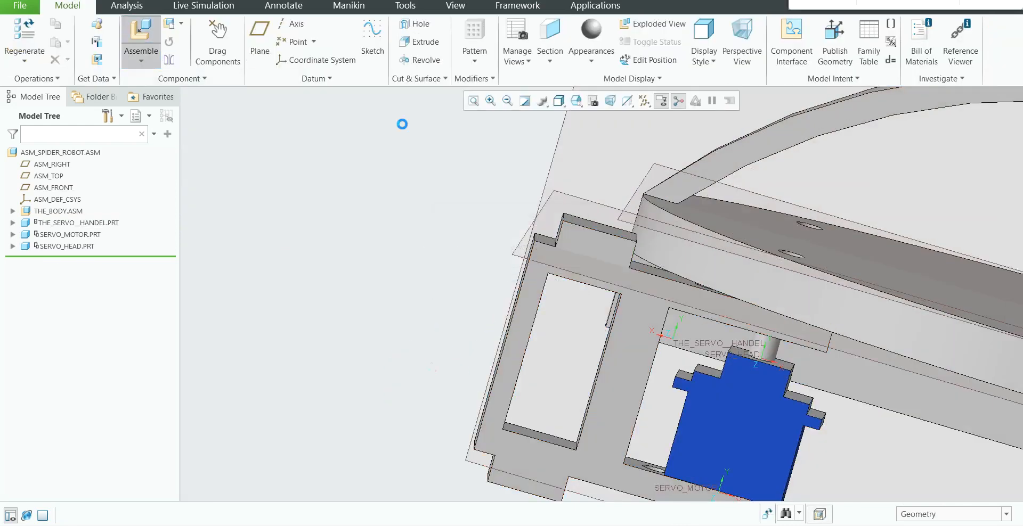
click(526, 173)
double_click(526, 174)
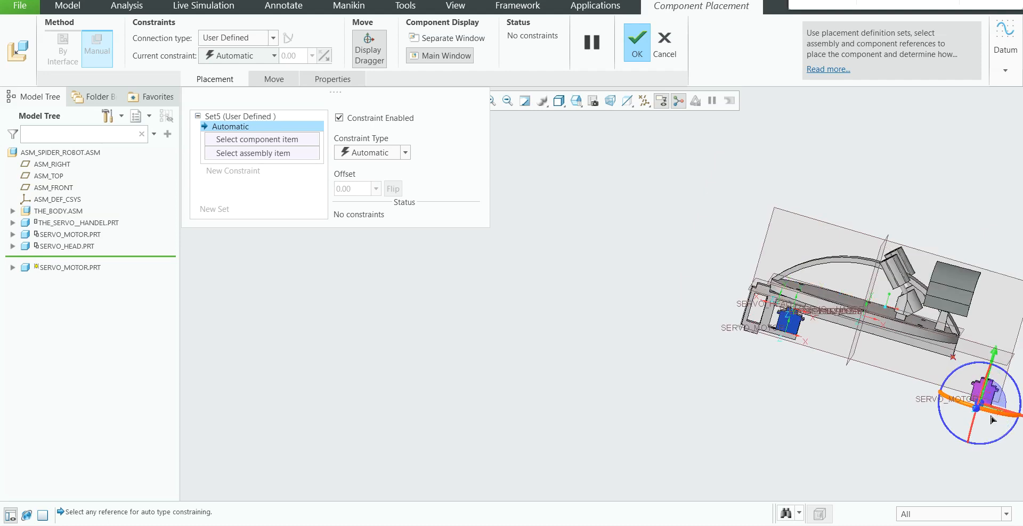
drag(948, 395, 362, 339)
scroll(453, 346, up, 4)
scroll(407, 267, down, 1)
scroll(355, 329, up, 1)
scroll(352, 307, down, 2)
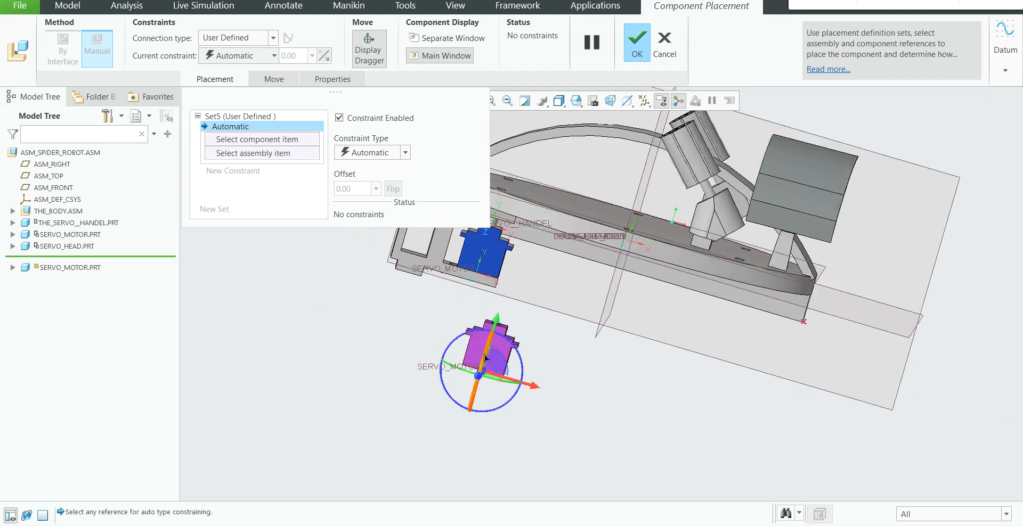
- Hide all datum axes, points, coordinate systems and planes in the assembly view
scroll(525, 344, up, 3)
middle_drag(740, 421, 780, 453)
scroll(591, 405, down, 3)
click(644, 100)
click(644, 117)
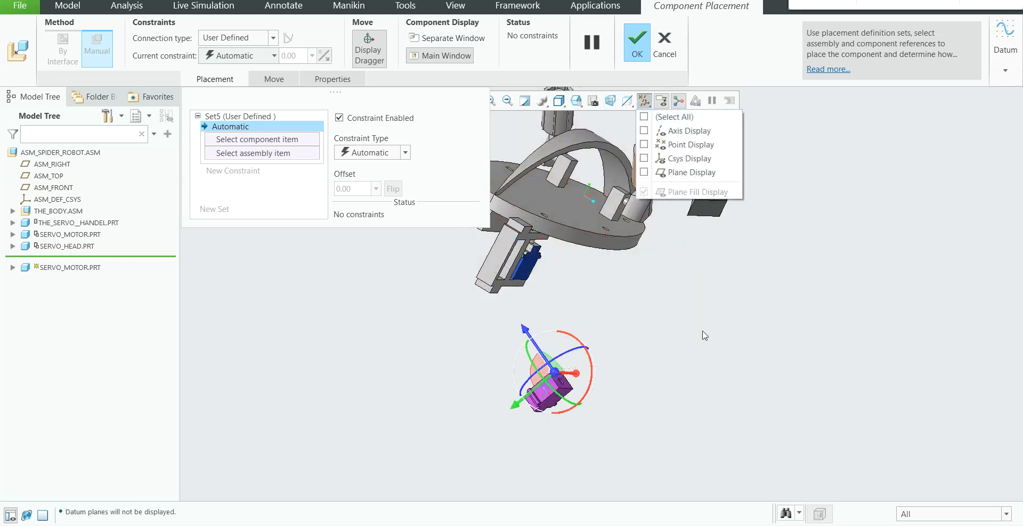
click(594, 363)
- Reorient the new servo motor and make its side face coincident with a face at the servo handle's outer end
drag(590, 364, 583, 411)
scroll(500, 392, down, 3)
scroll(500, 394, down, 1)
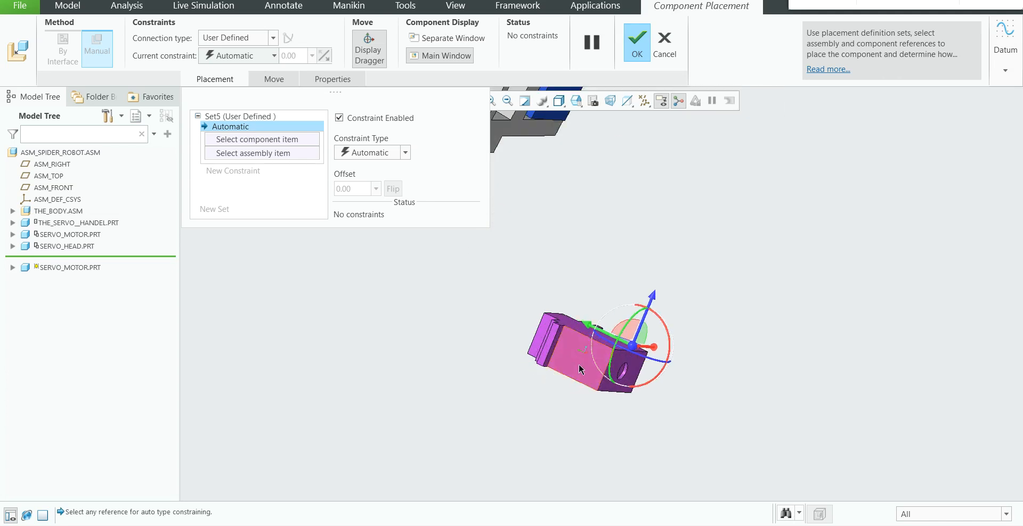
click(579, 369)
scroll(580, 369, up, 3)
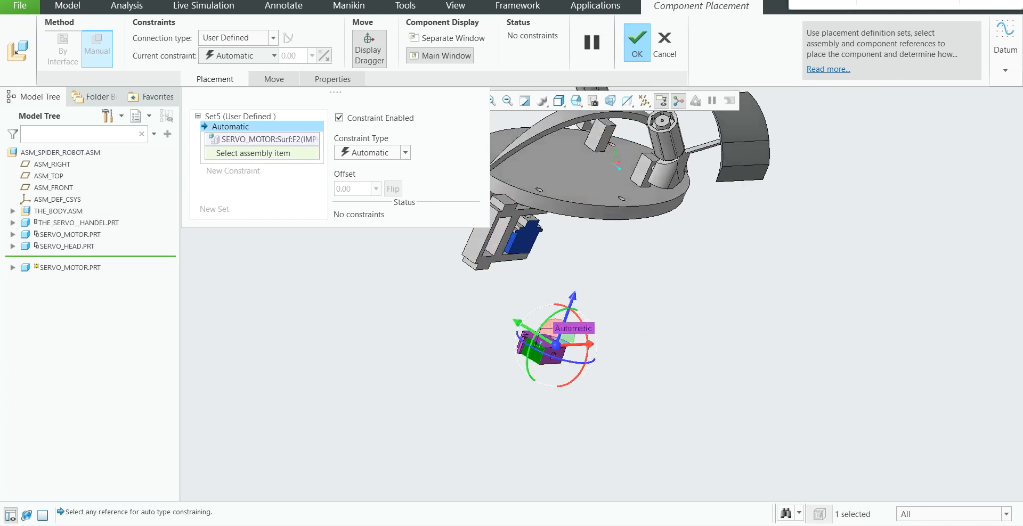
scroll(473, 272, down, 4)
click(481, 281)
scroll(480, 280, up, 3)
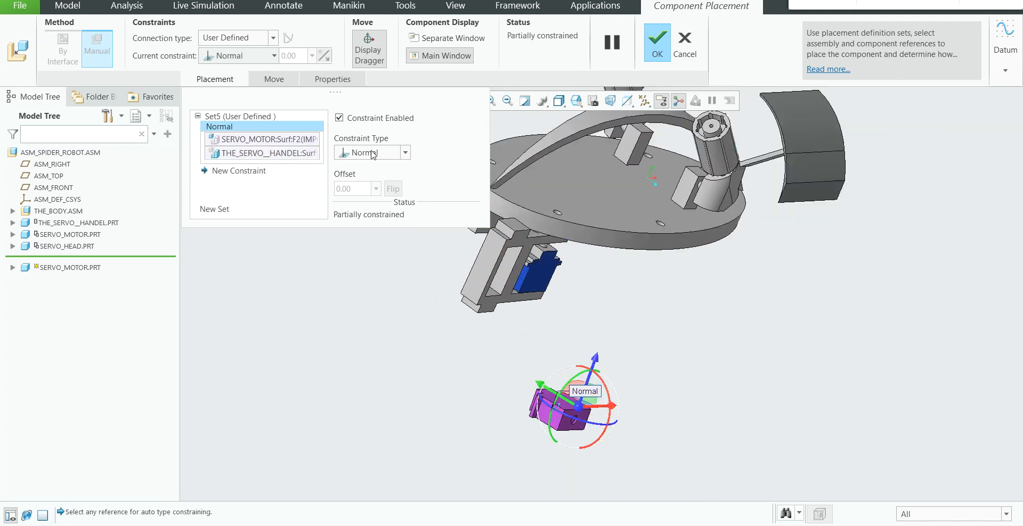
click(386, 202)
scroll(594, 344, up, 3)
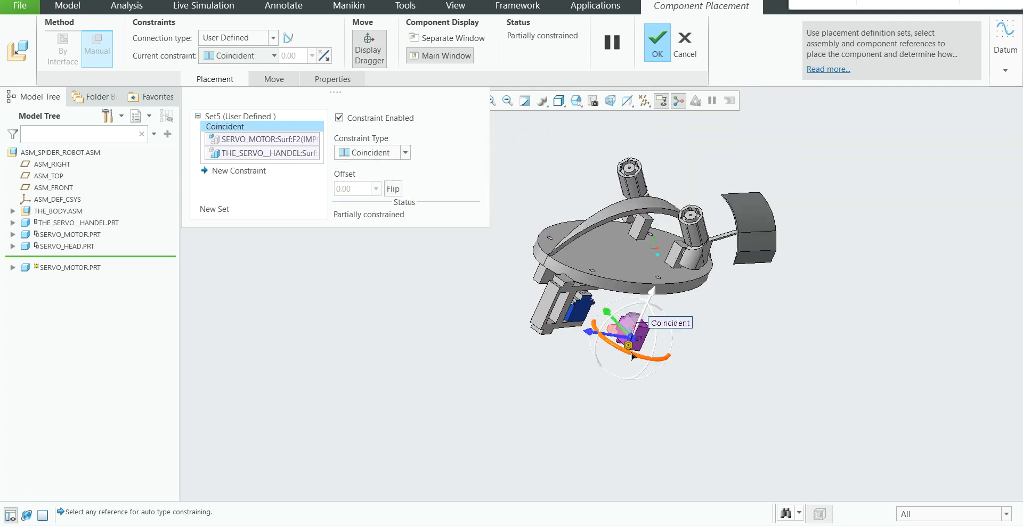
- Start a second constraint with the new servo motor's large stepped side face as the component reference
scroll(651, 349, down, 4)
click(623, 291)
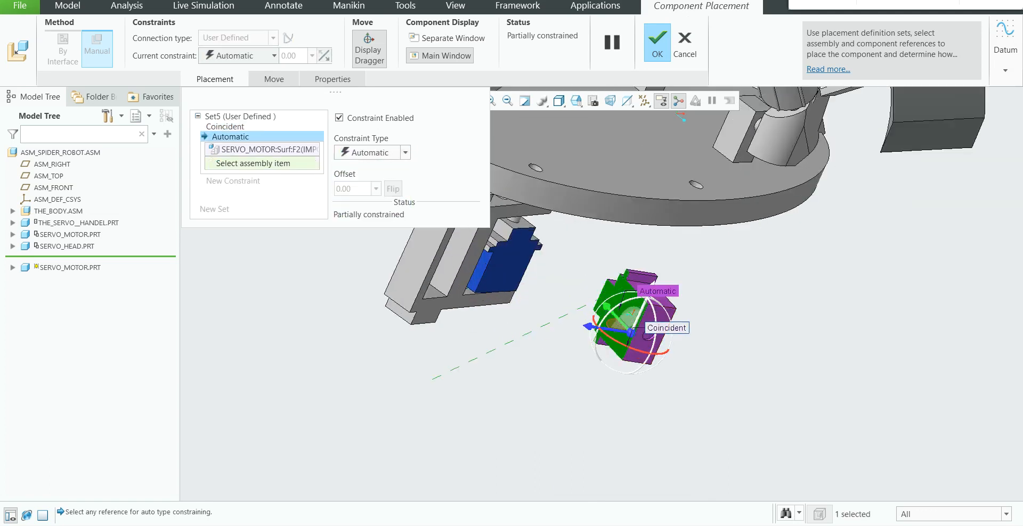
scroll(341, 274, down, 3)
scroll(319, 277, up, 3)
scroll(313, 277, down, 4)
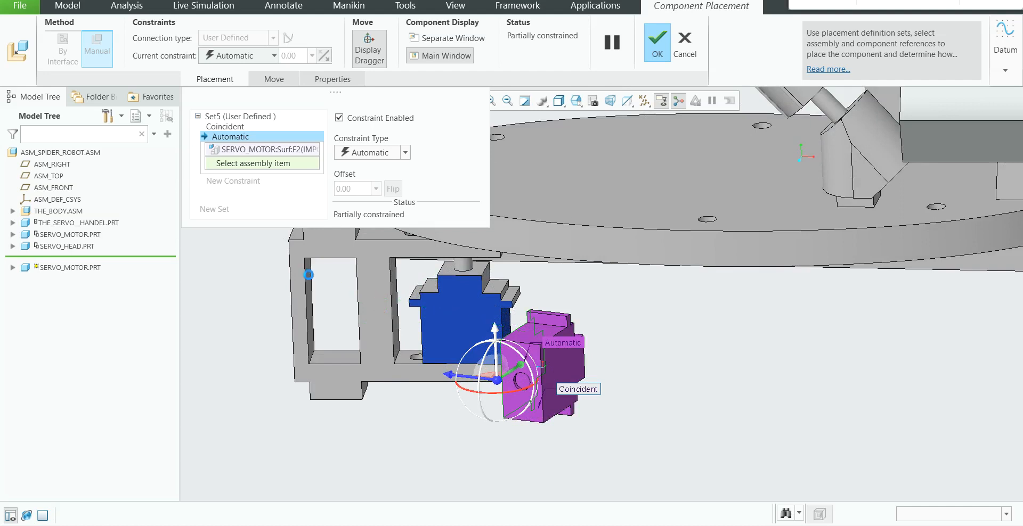
click(307, 280)
click(405, 153)
click(405, 153)
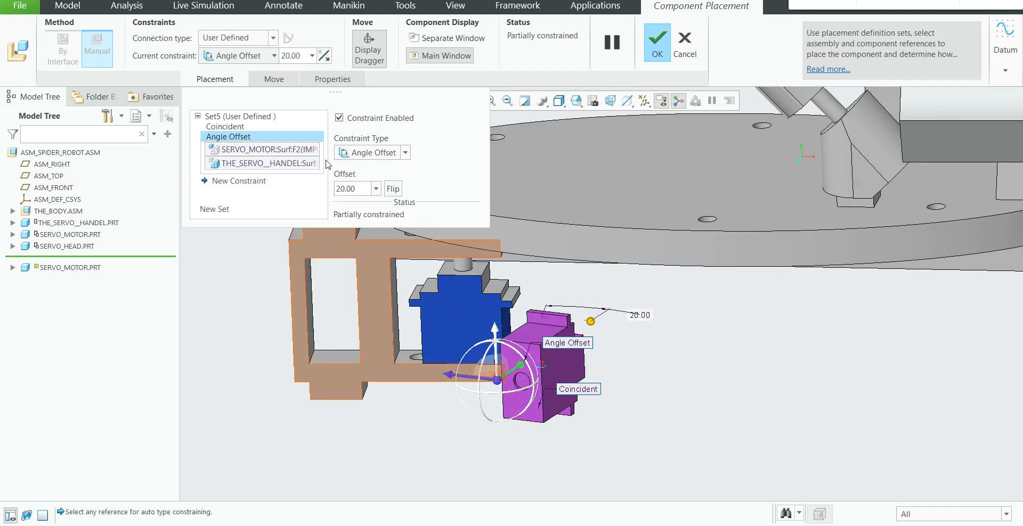
right_click(302, 163)
click(320, 171)
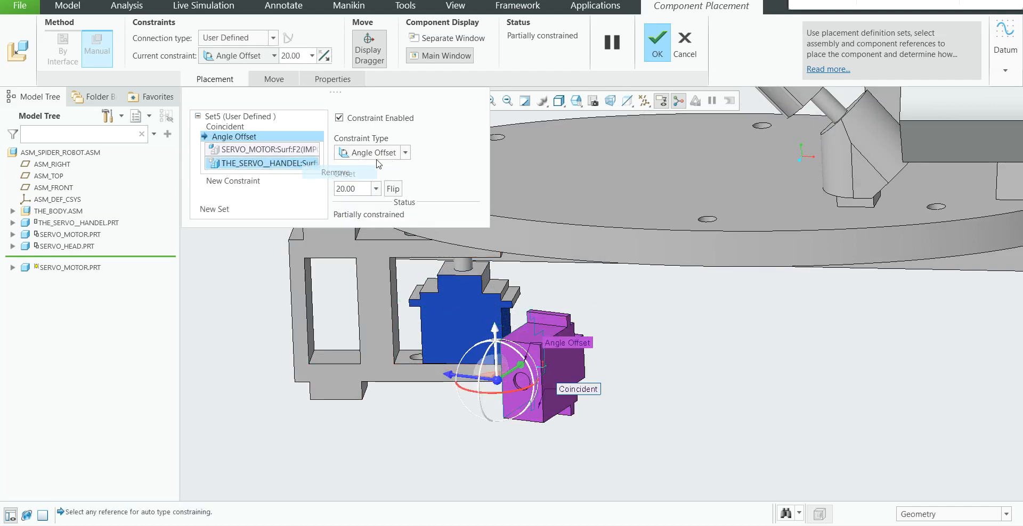
- Set the second constraint to Coincident and reference the inner side wall of the servo handle's outer opening
click(406, 153)
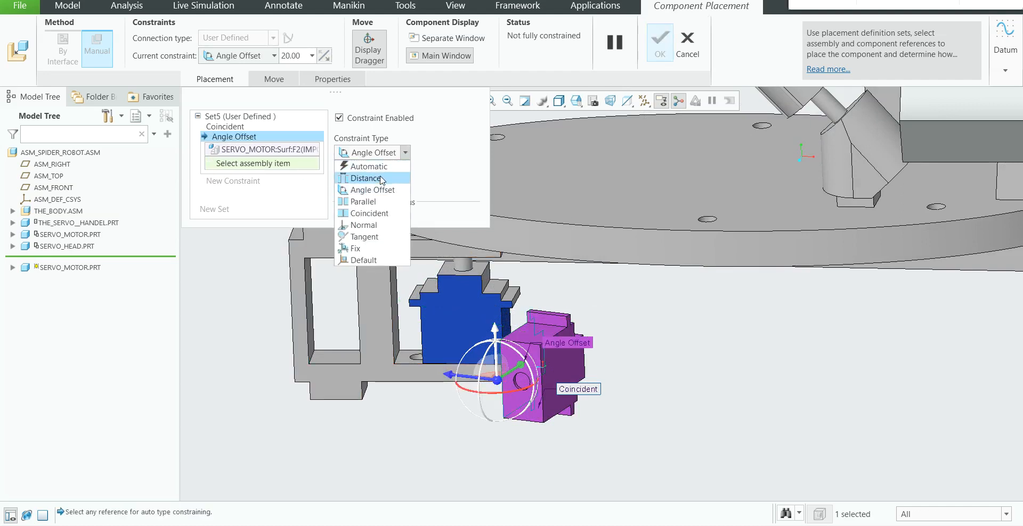
click(369, 214)
click(310, 299)
- Add a third constraint making the new servo motor's mounting flange face coincident with the handle's flat face around the outer opening
scroll(471, 315, up, 5)
middle_drag(520, 365, 482, 304)
scroll(482, 304, down, 5)
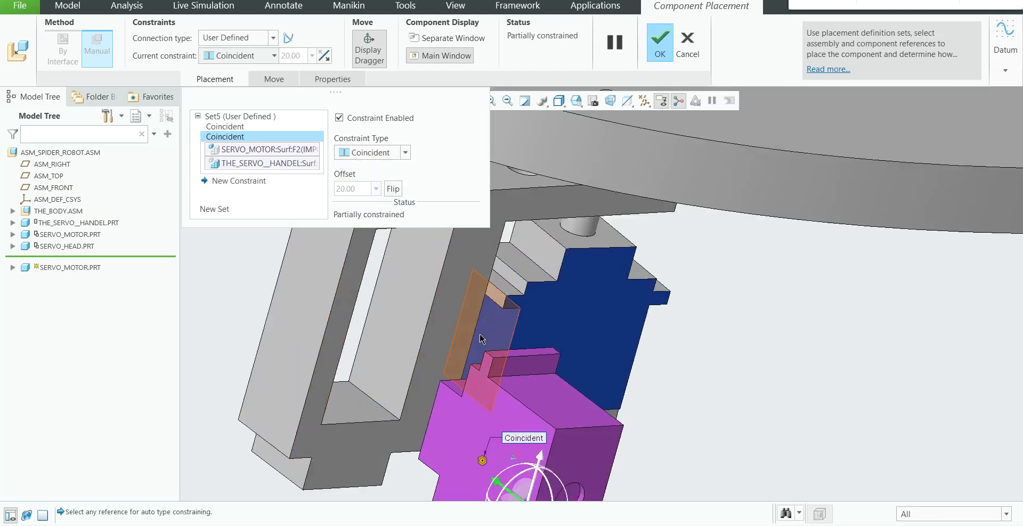
click(511, 371)
scroll(511, 371, up, 5)
middle_drag(511, 371, 906, 349)
scroll(905, 349, down, 4)
click(819, 277)
scroll(657, 243, up, 4)
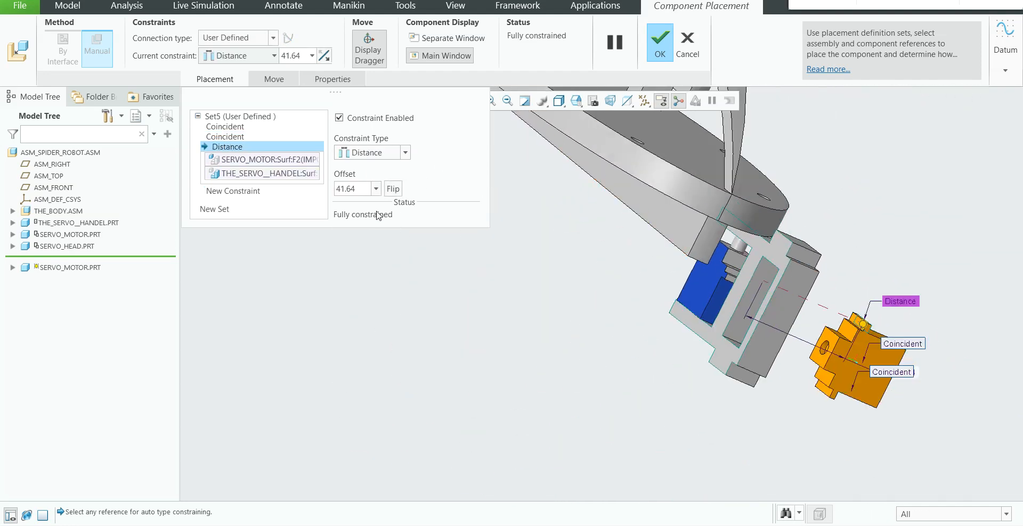
click(405, 153)
click(381, 202)
- Try to remove the servo handle reference from the new servo motor's second coincident constraint, and undo the removal
middle_drag(516, 315, 900, 299)
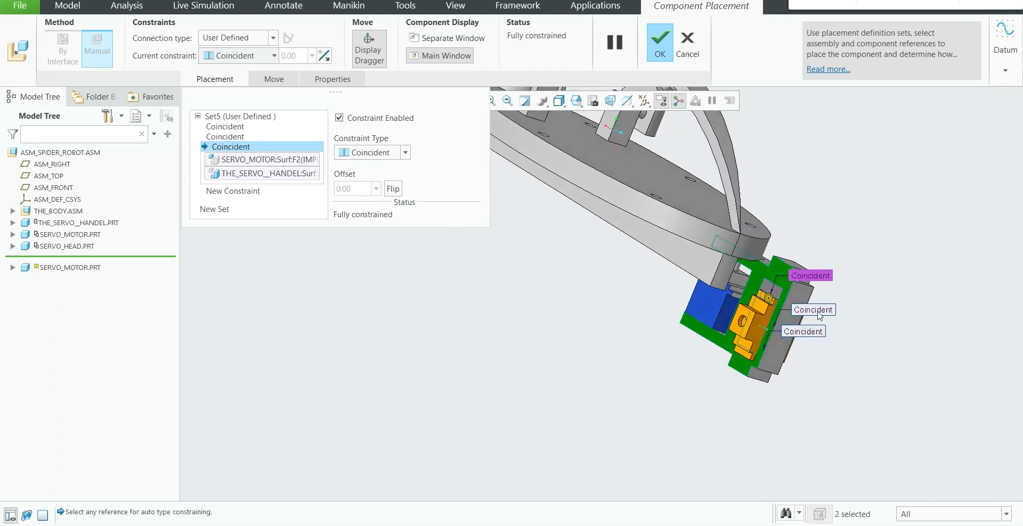
scroll(783, 306, down, 5)
click(275, 137)
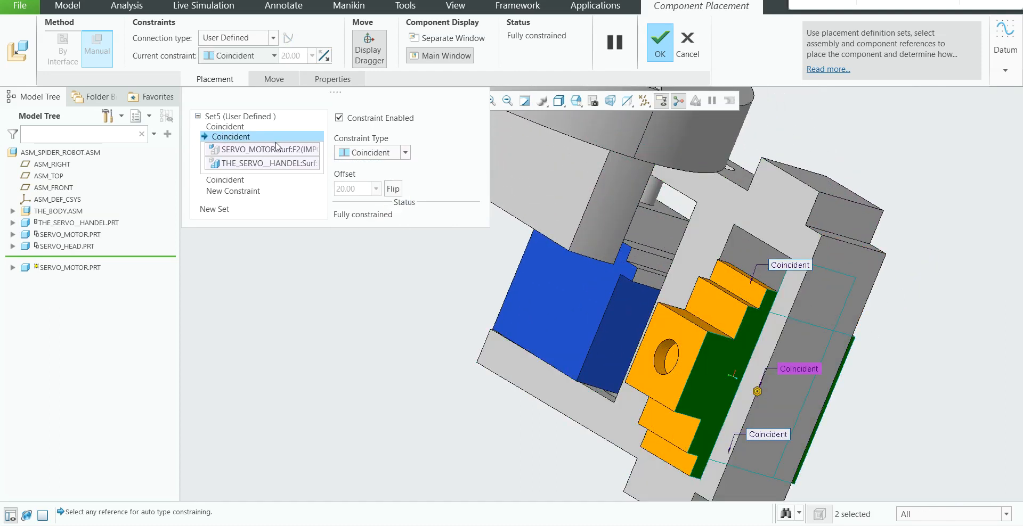
right_click(278, 164)
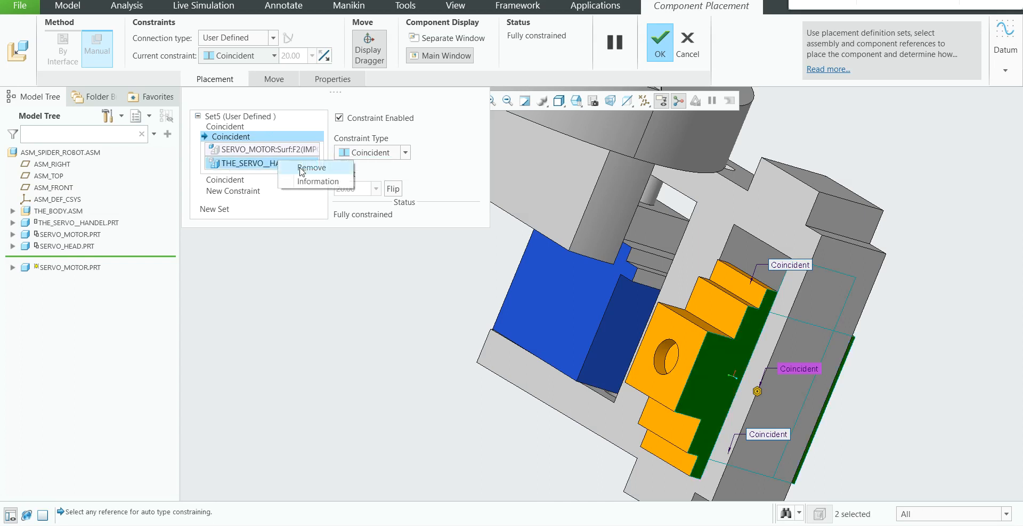
click(250, 169)
scroll(373, 267, up, 3)
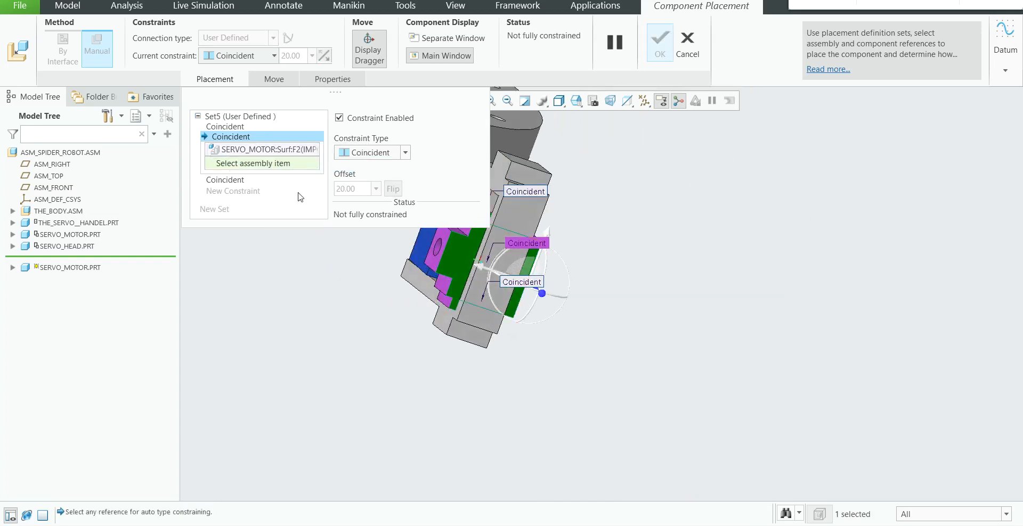
key(ctrl+z)
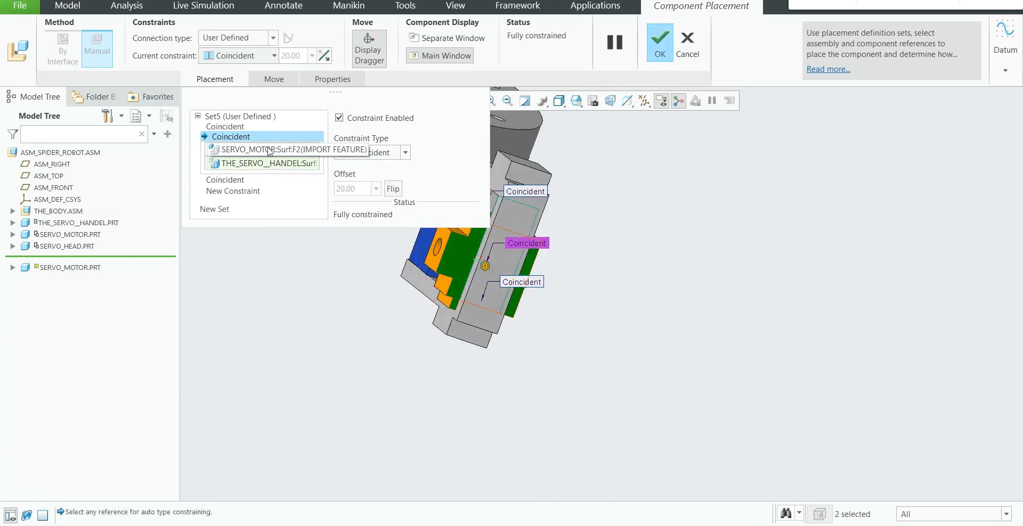
- Remove both the servo handle and servo motor references from the first coincident constraint
right_click(266, 163)
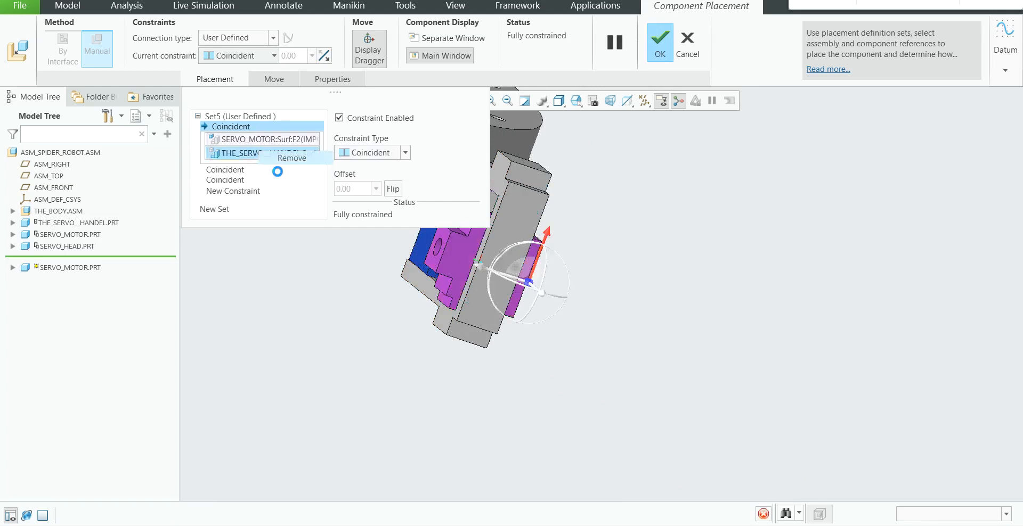
click(276, 167)
middle_drag(577, 296, 525, 186)
scroll(511, 152, down, 3)
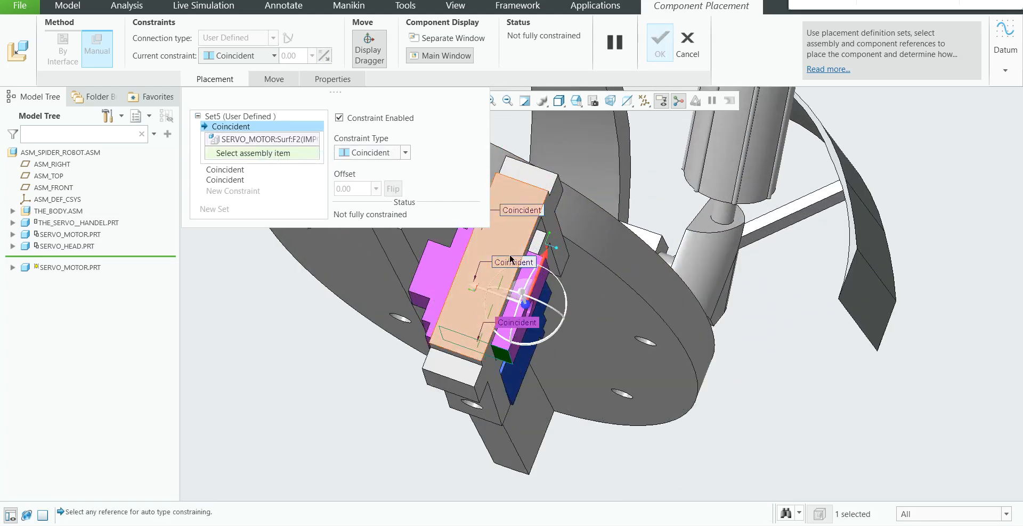
right_click(289, 139)
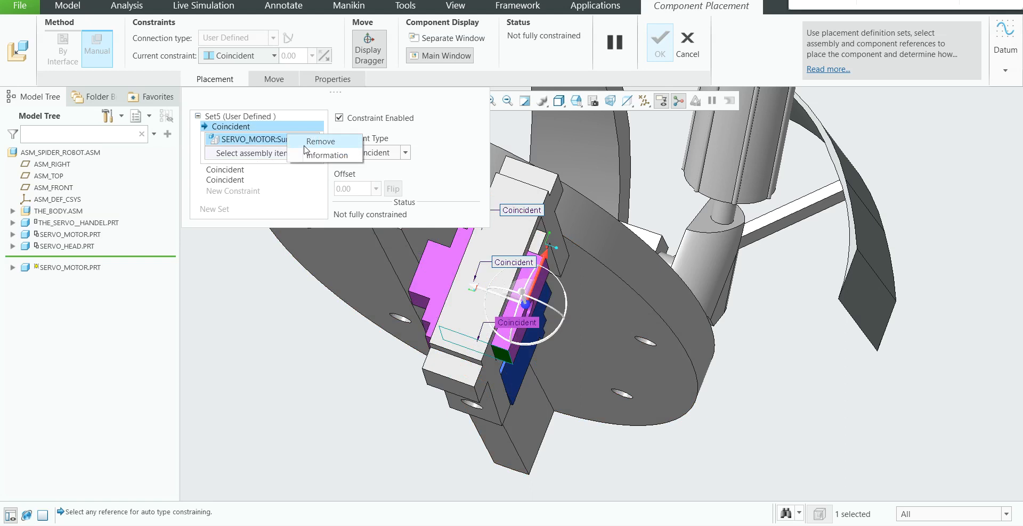
click(314, 155)
click(469, 98)
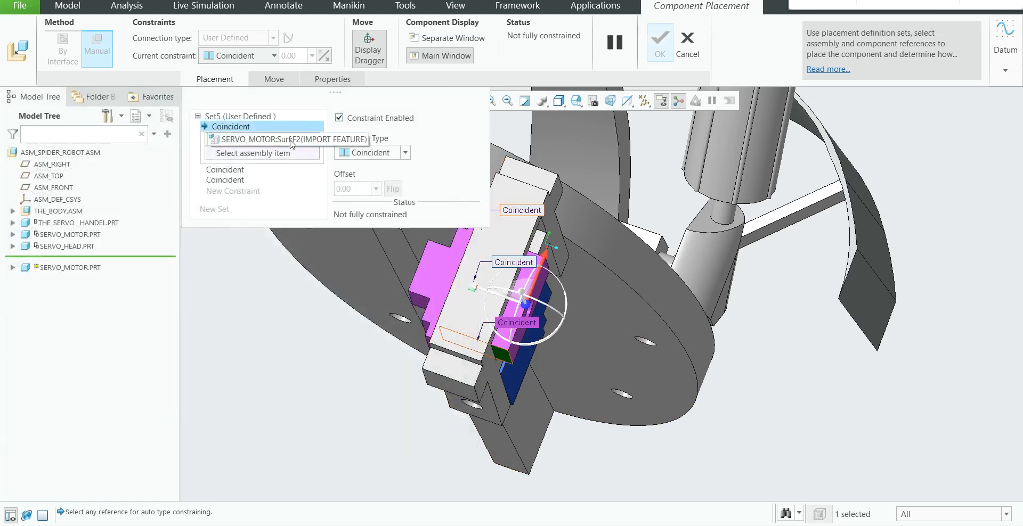
right_click(291, 139)
click(312, 144)
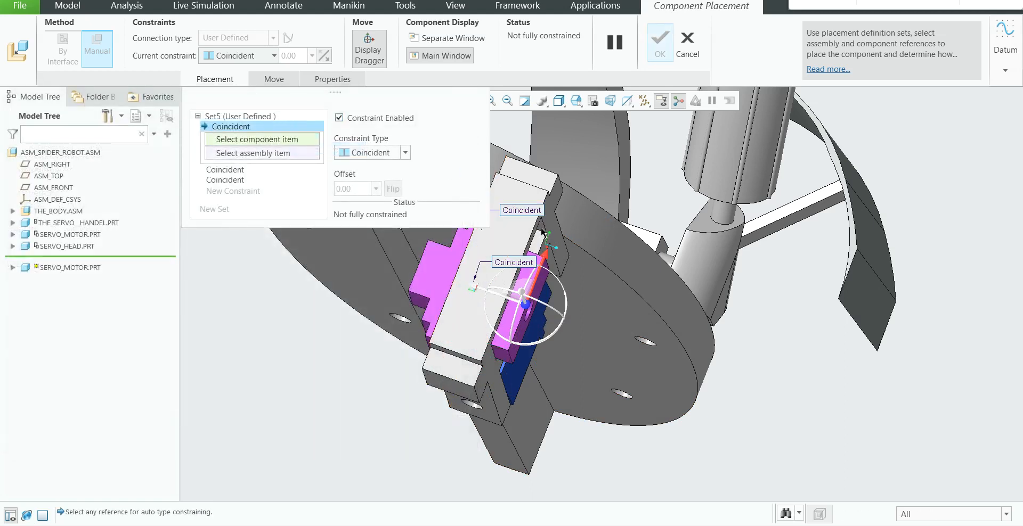
- Select the narrow end face of the servo motor body as the first constraint's new component reference
click(314, 137)
middle_drag(541, 245, 493, 256)
scroll(494, 258, up, 4)
scroll(354, 277, down, 8)
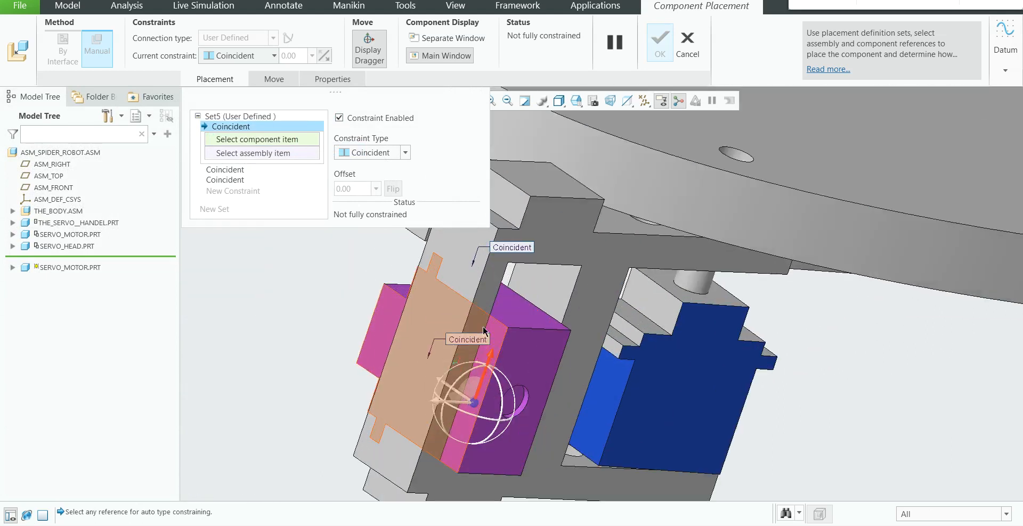
click(482, 330)
- Reference the matching inner end wall of the servo handle's outer opening for the first coincident constraint and accept the motor's placement
middle_drag(474, 335, 711, 113)
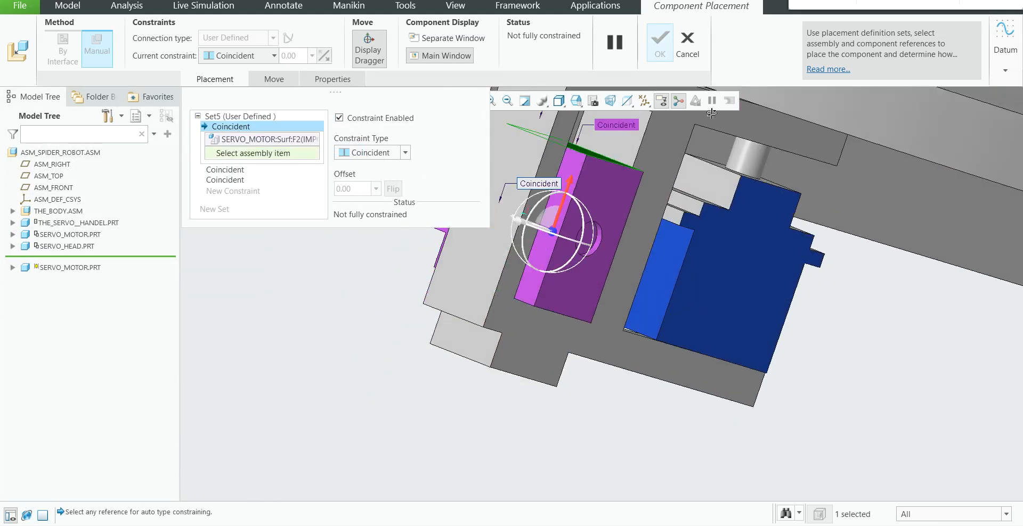
scroll(641, 325, up, 3)
scroll(646, 231, down, 4)
middle_drag(646, 231, 596, 312)
scroll(596, 313, up, 4)
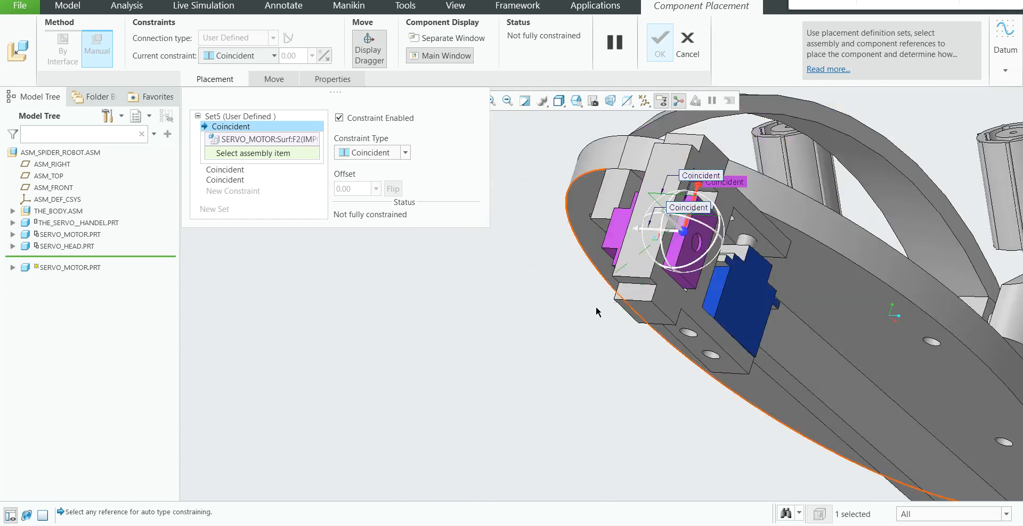
scroll(639, 240, down, 5)
click(674, 194)
scroll(673, 195, up, 4)
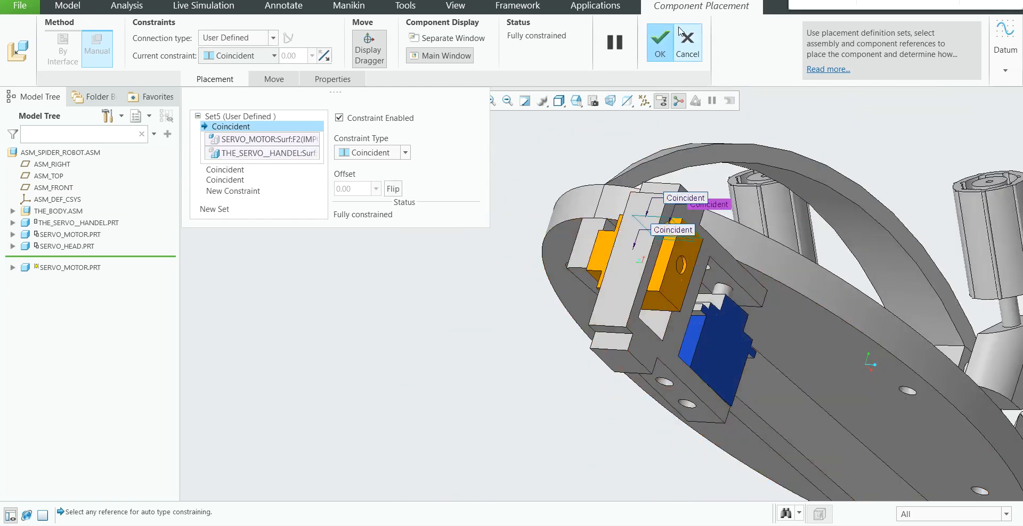
click(659, 42)
- Insert the_connector.prt into the assembly and rotate it so its long holed side faces the view
middle_drag(468, 302, 522, 307)
scroll(523, 307, up, 3)
scroll(678, 342, down, 3)
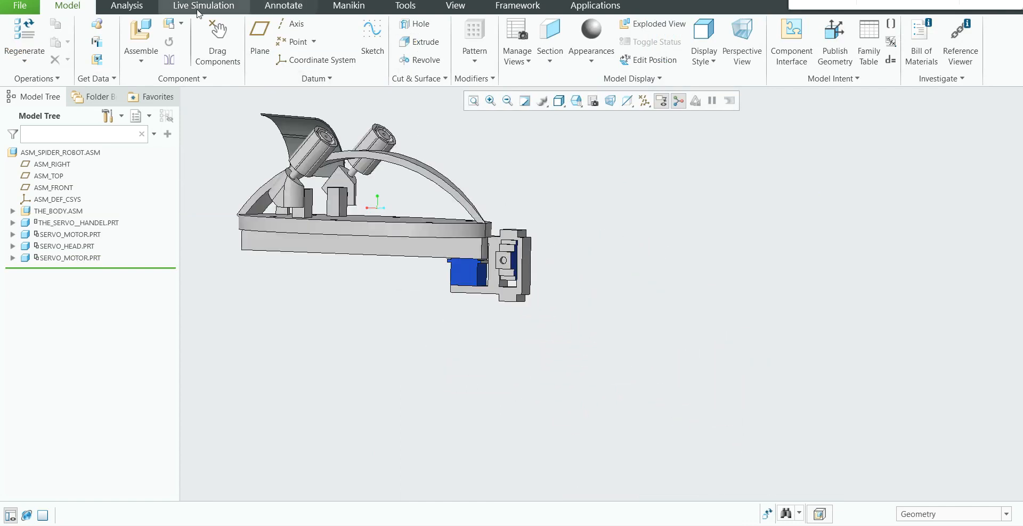
click(145, 37)
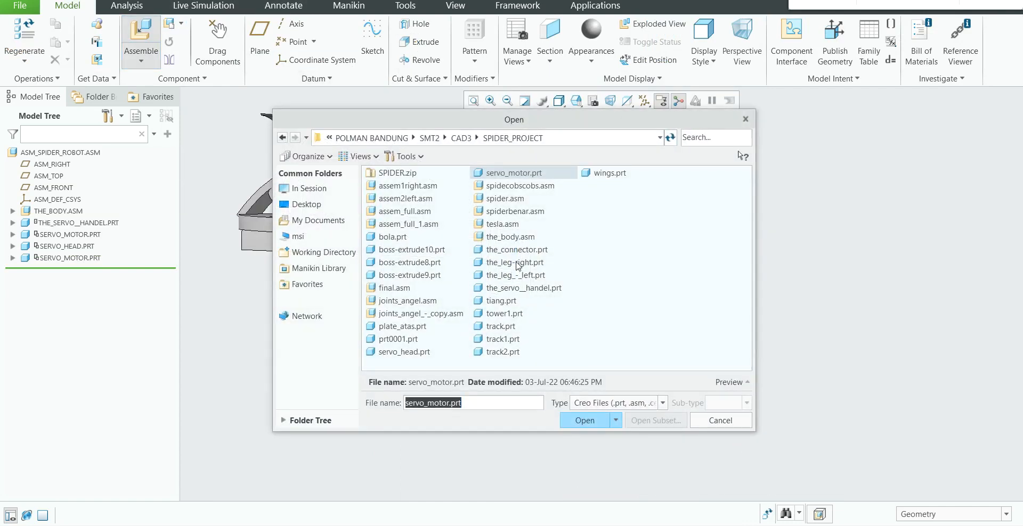
click(517, 252)
click(573, 425)
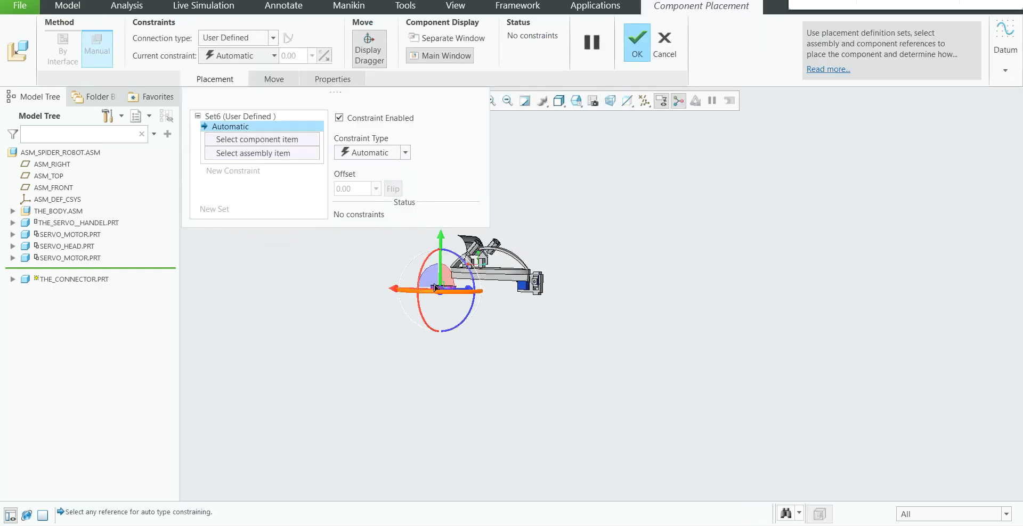
drag(477, 330, 482, 383)
- Set the connector's connection type to Pin
click(273, 38)
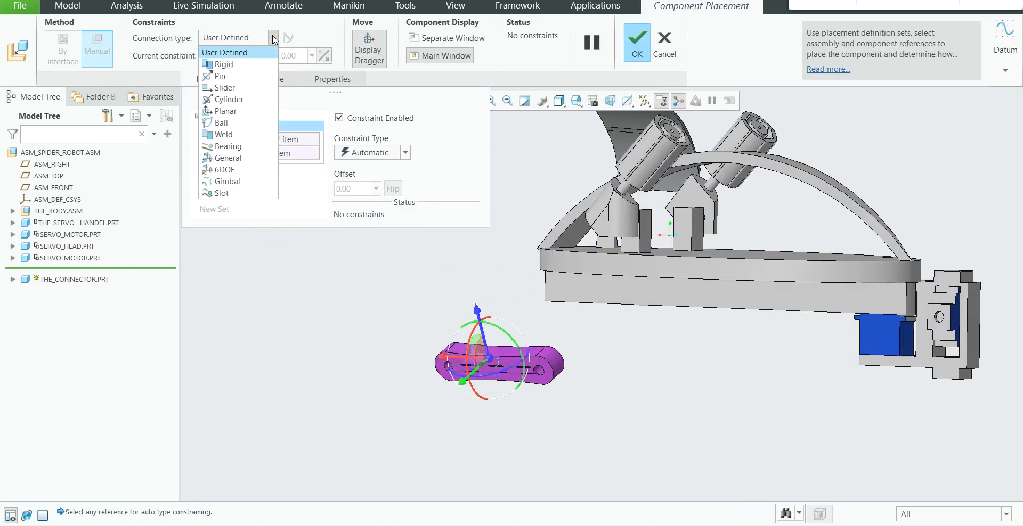
click(226, 91)
click(273, 39)
click(220, 79)
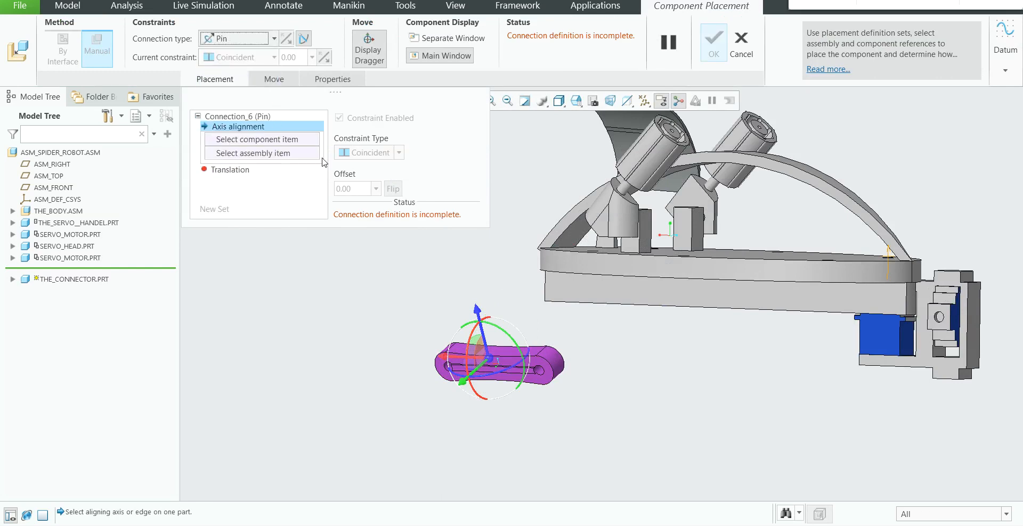
- Define the pin's axis alignment between the connector's end hole and the outer servo motor's shaft hole
scroll(418, 380, down, 3)
click(487, 354)
scroll(413, 373, up, 6)
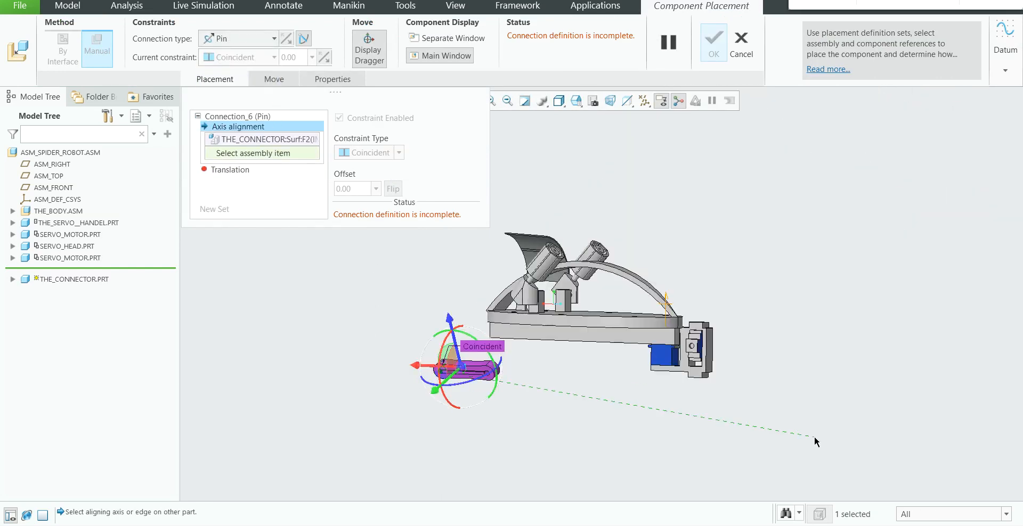
scroll(746, 389, down, 6)
scroll(558, 242, down, 3)
click(531, 242)
scroll(532, 242, up, 5)
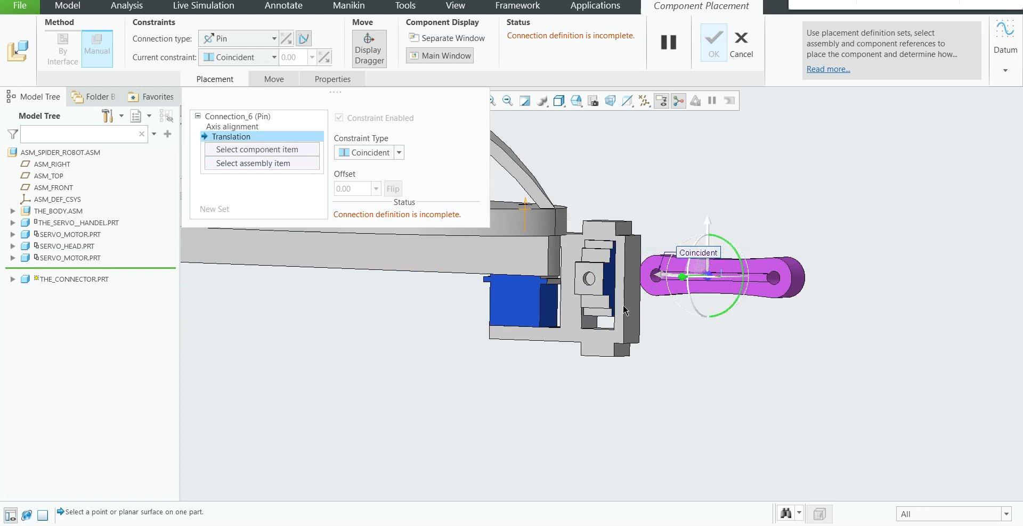
- Define the pin's translation with the outer servo motor's front face around the shaft hole and the connector's facing flat side
scroll(663, 406, down, 4)
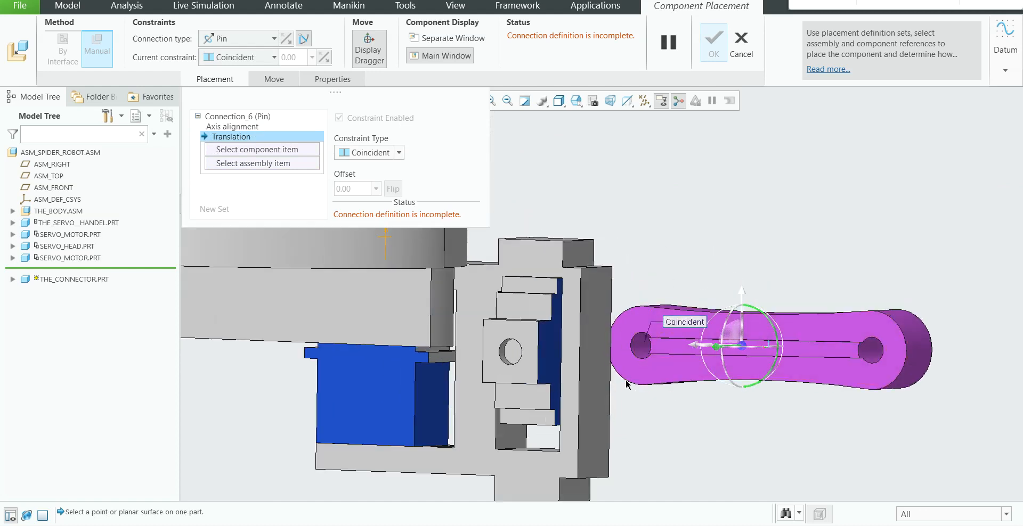
click(525, 347)
scroll(525, 347, up, 4)
scroll(781, 406, up, 3)
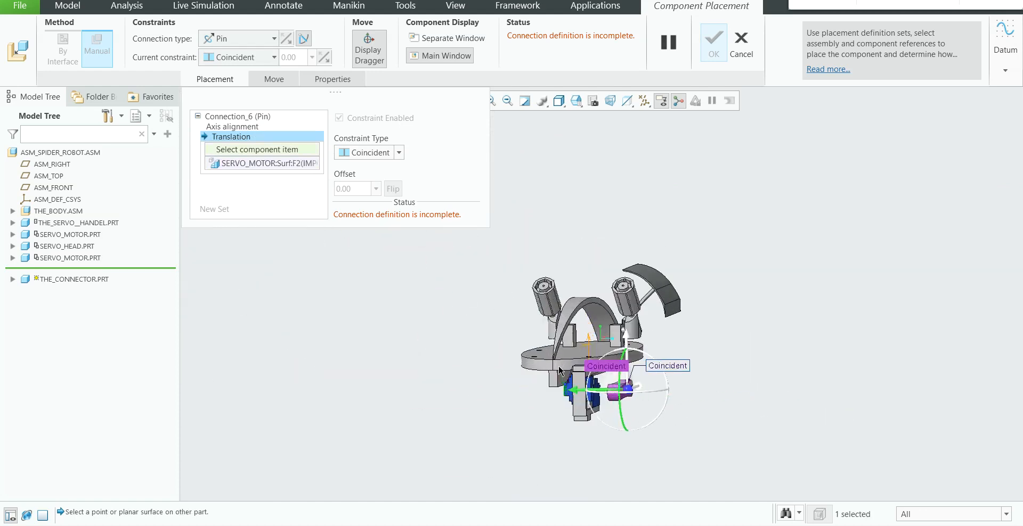
scroll(586, 368, down, 6)
click(574, 372)
- Swing the connector diagonally upward about its pin joint and accept its placement
scroll(653, 397, up, 5)
middle_drag(770, 385, 846, 361)
scroll(839, 328, down, 4)
drag(776, 323, 746, 286)
click(714, 43)
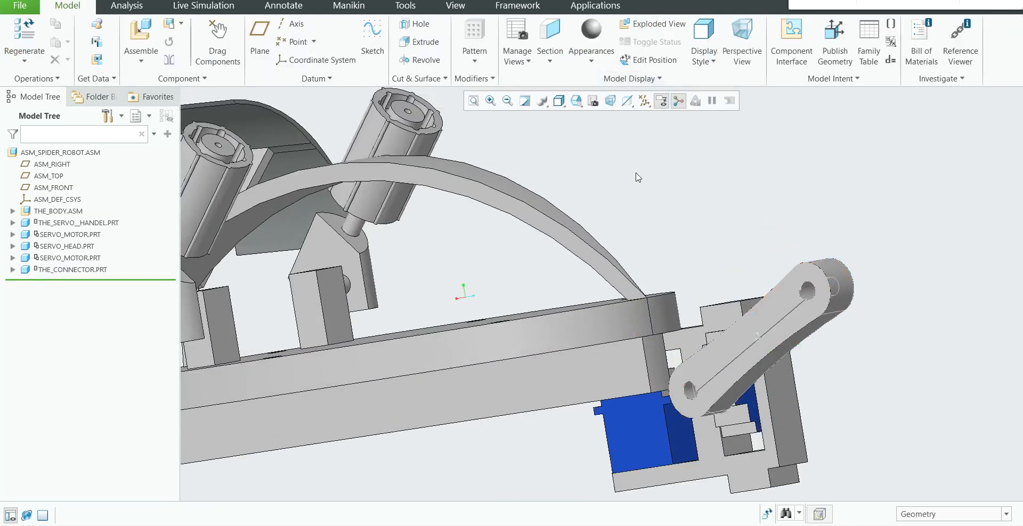
- Insert another servo_motor.prt into the assembly and rotate it so its shaft hole faces the view
scroll(829, 200, up, 5)
scroll(852, 198, down, 5)
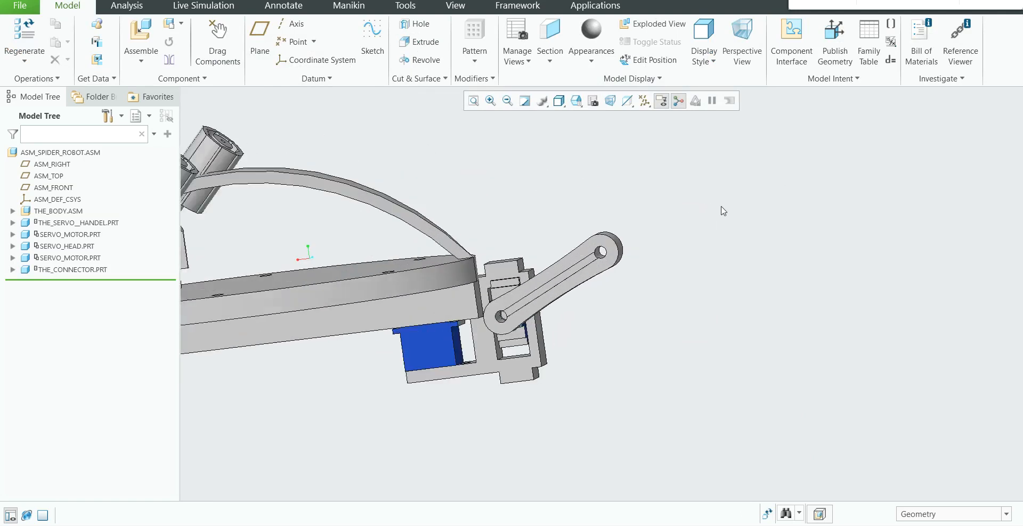
scroll(663, 232, up, 1)
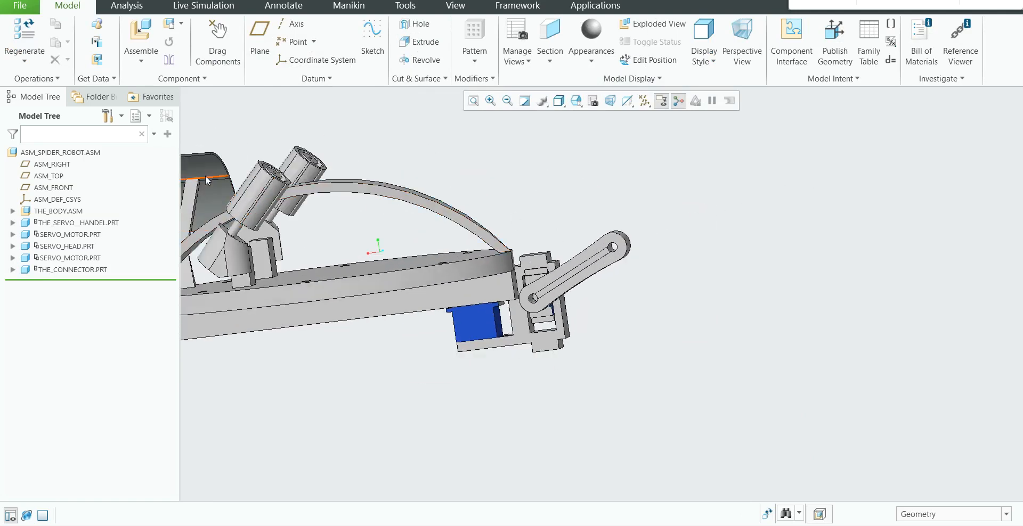
middle_drag(676, 251, 615, 271)
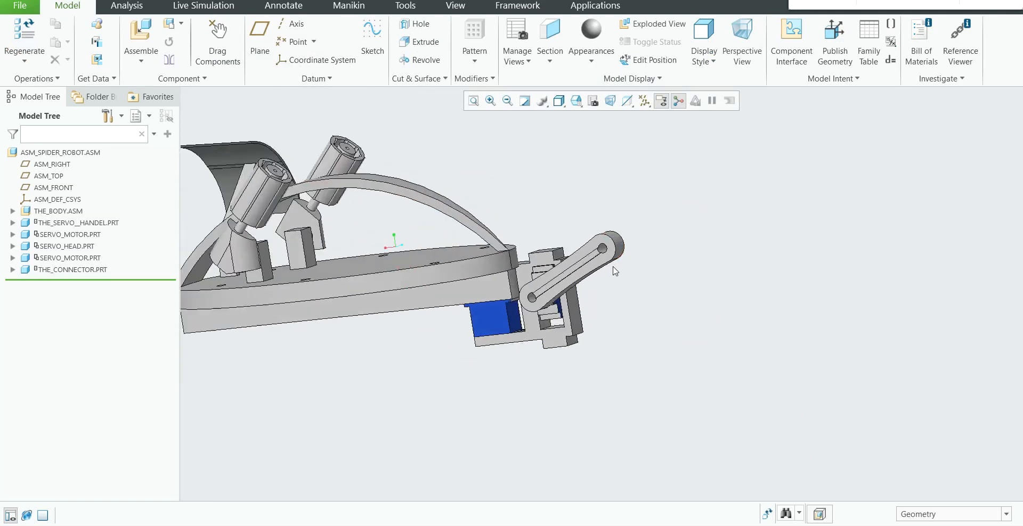
click(143, 48)
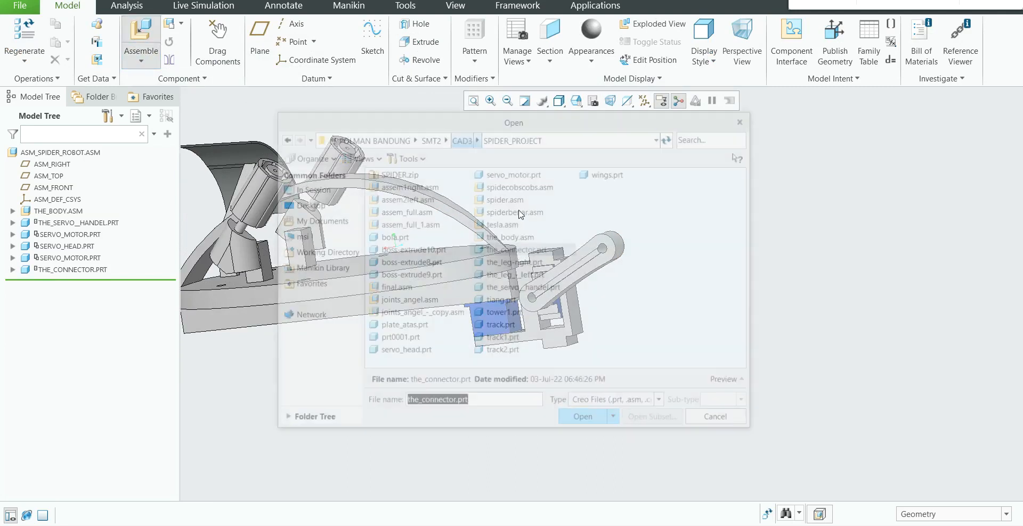
click(520, 173)
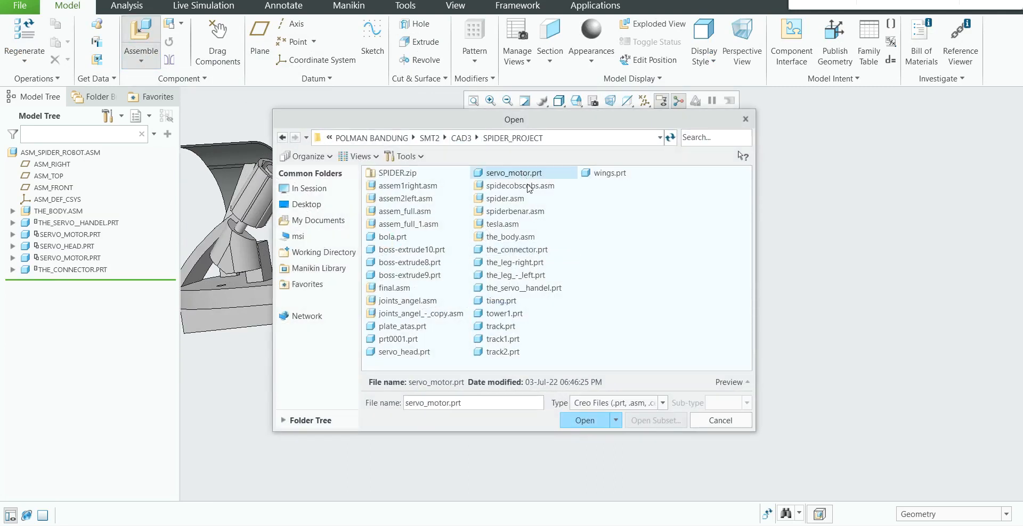
click(584, 420)
scroll(492, 322, up, 2)
scroll(418, 313, down, 3)
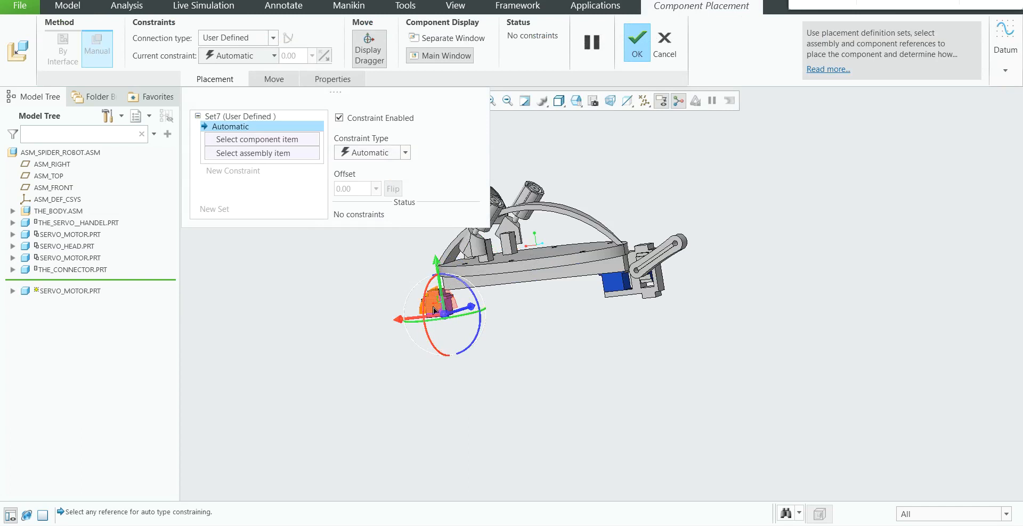
drag(422, 306, 427, 361)
- Make the newly inserted servo motor's shaft hole coincident with the hole at the connector's free end
scroll(408, 317, down, 3)
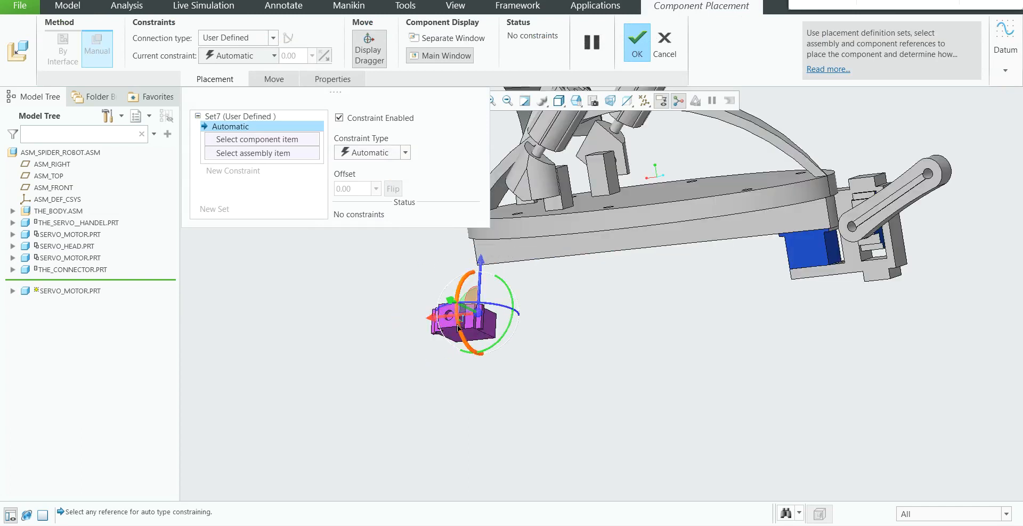
scroll(459, 330, down, 4)
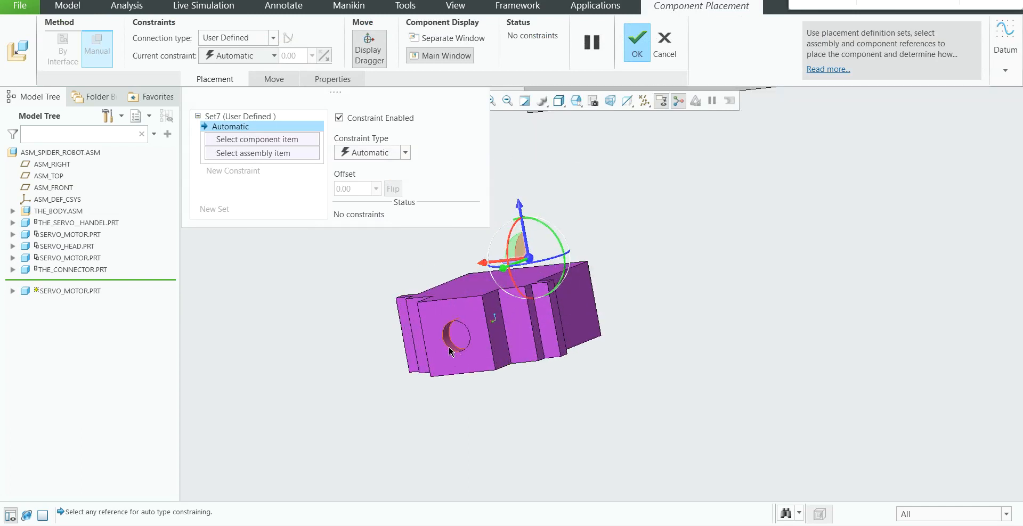
click(419, 334)
scroll(421, 334, up, 4)
scroll(724, 296, down, 5)
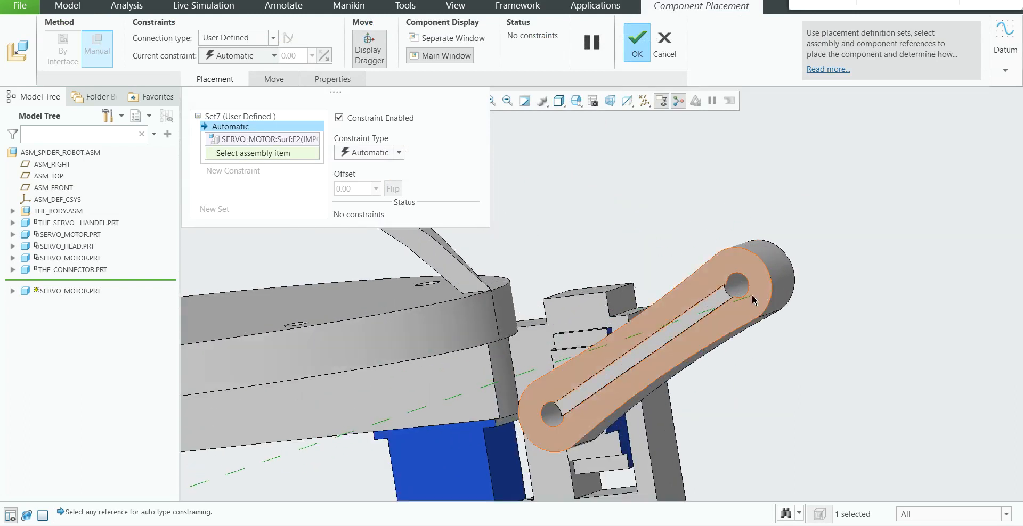
click(737, 296)
- Constrain the new servo motor's face around its shaft hole to the connector's flat side facing the servo
scroll(738, 296, up, 4)
scroll(761, 335, down, 5)
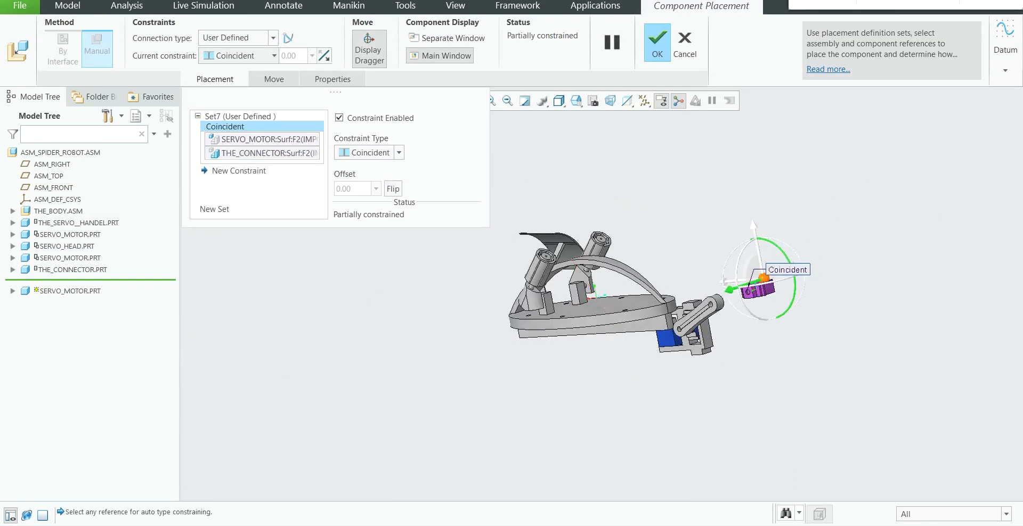
click(755, 331)
scroll(767, 352, up, 5)
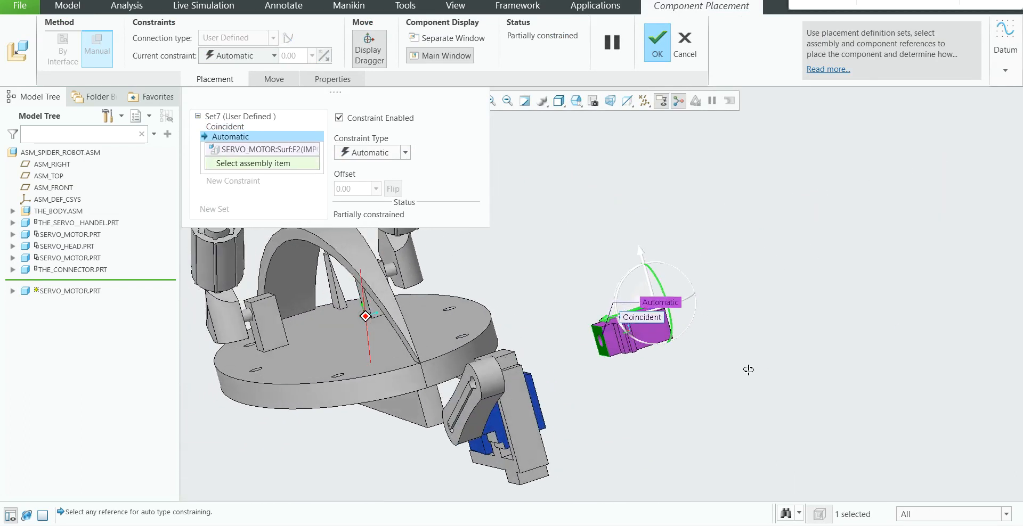
middle_drag(699, 393, 691, 395)
scroll(480, 378, down, 5)
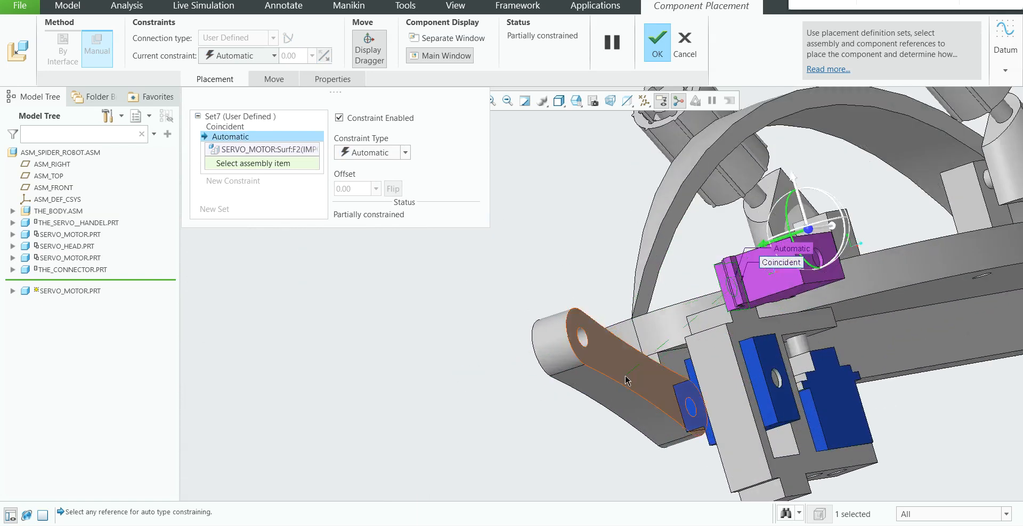
middle_drag(628, 382, 587, 366)
click(585, 364)
- Set the servo motor's face constraint with the connector to Coincident and accept the motor's placement
scroll(585, 362, up, 4)
click(399, 155)
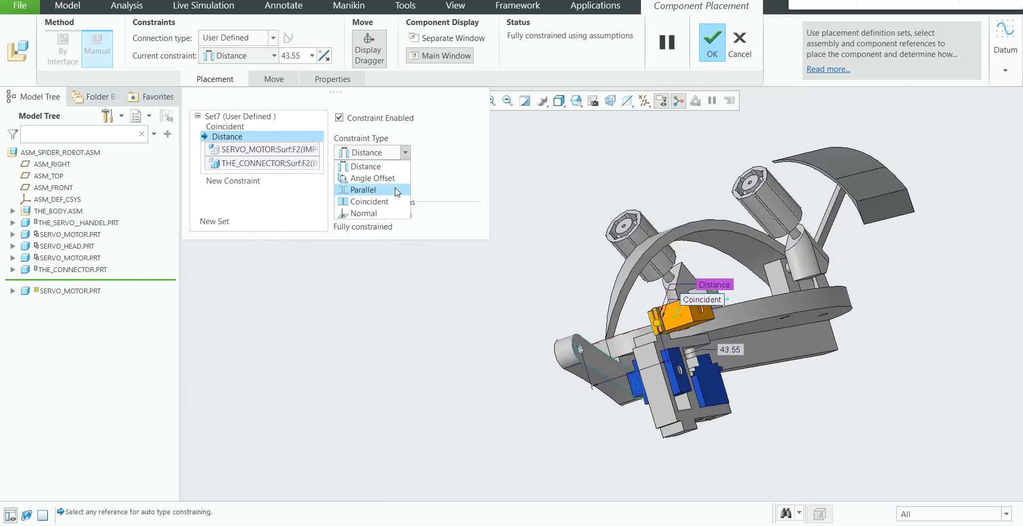
click(388, 202)
scroll(580, 281, up, 4)
middle_drag(615, 304, 878, 297)
scroll(869, 291, down, 3)
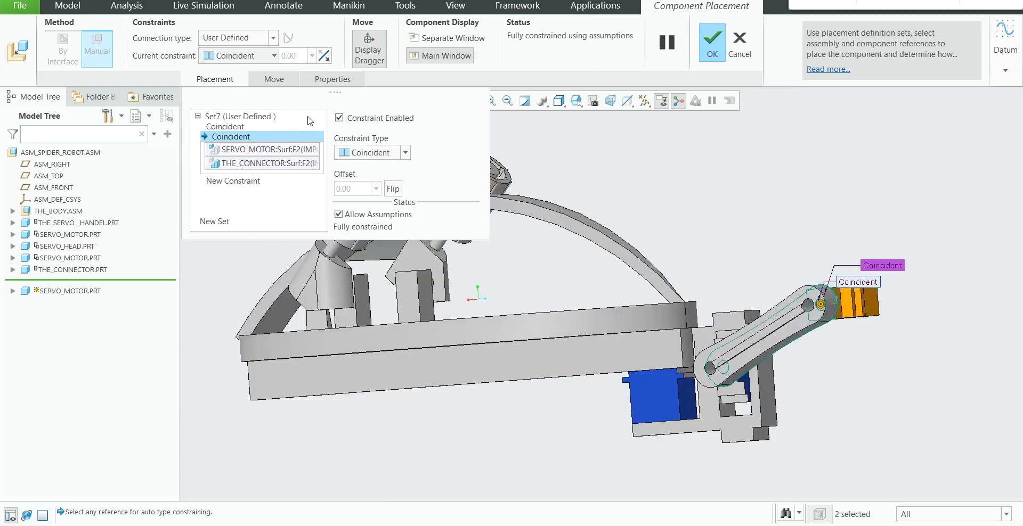
click(278, 126)
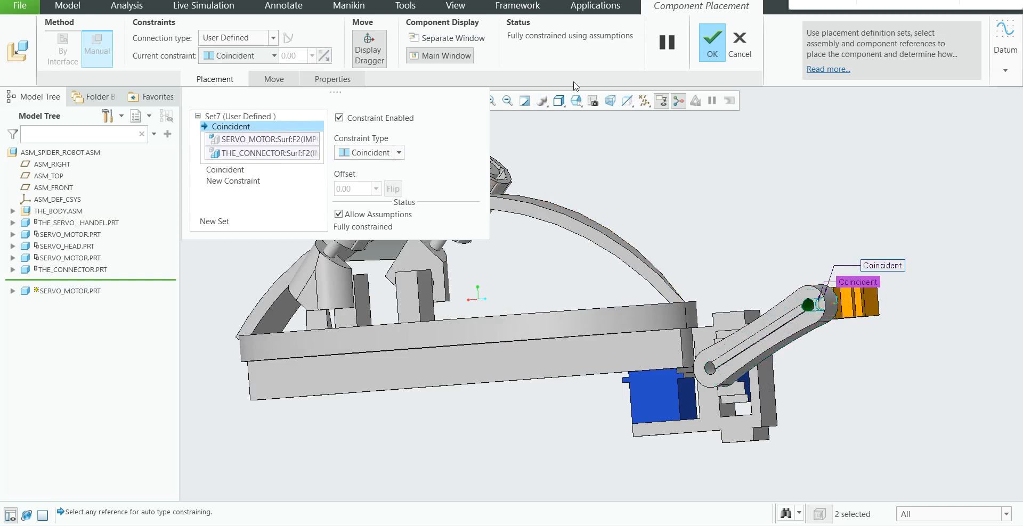
click(711, 51)
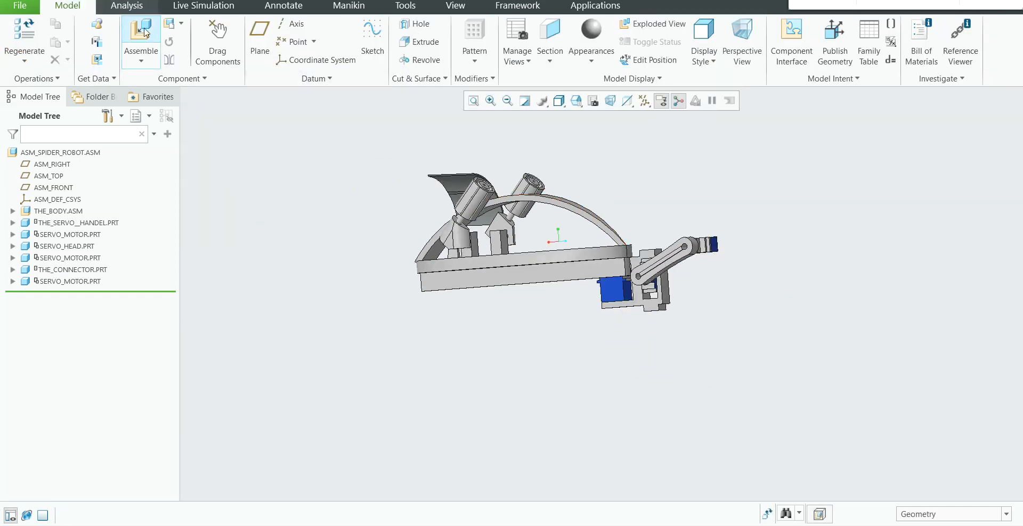
- Insert the_leg-right.prt from the SPIDER_PROJECT folder into the assembly
click(142, 32)
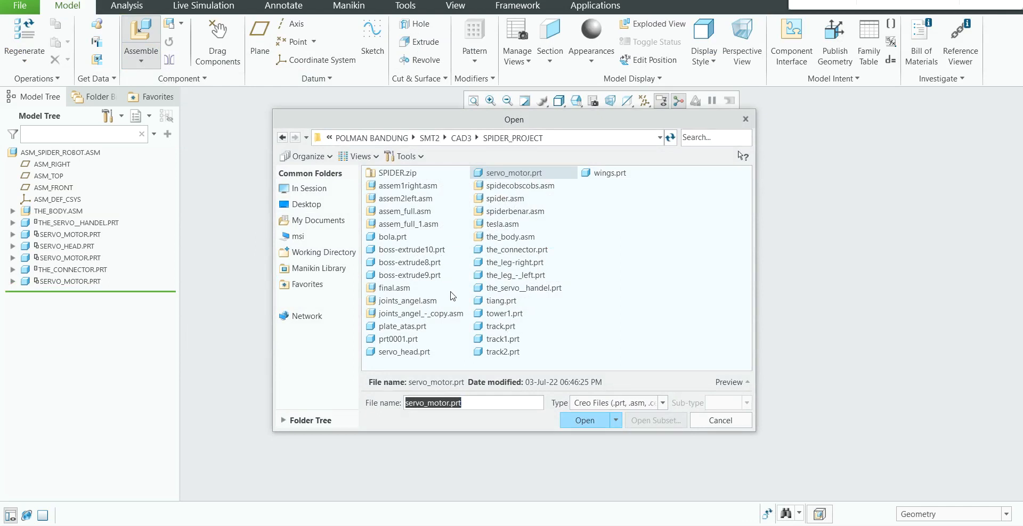
click(516, 263)
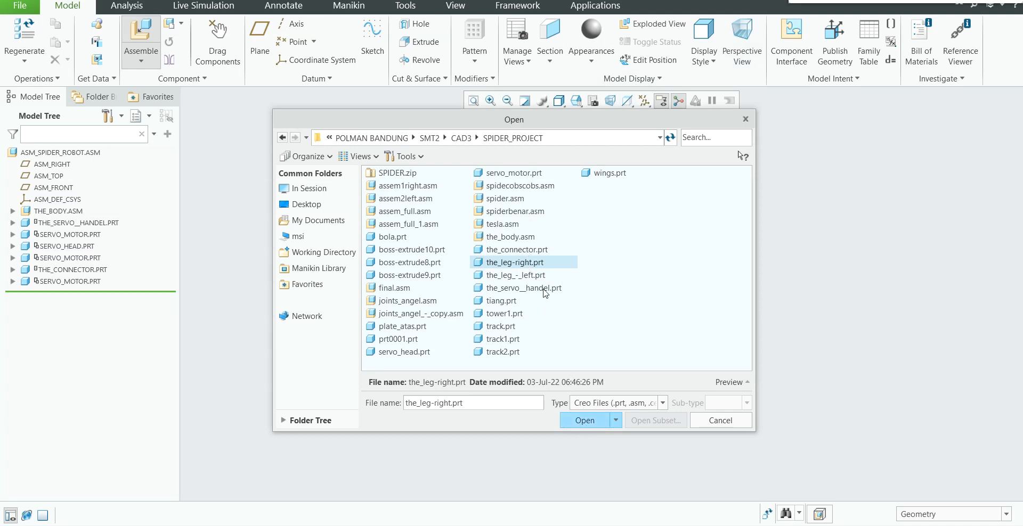
click(579, 420)
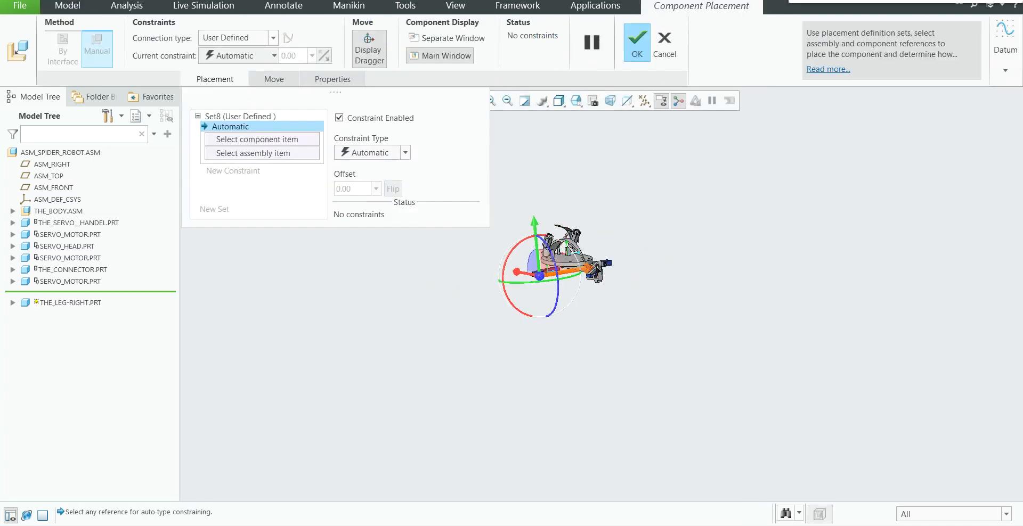
middle_drag(564, 265, 479, 266)
scroll(474, 266, up, 2)
scroll(448, 272, down, 3)
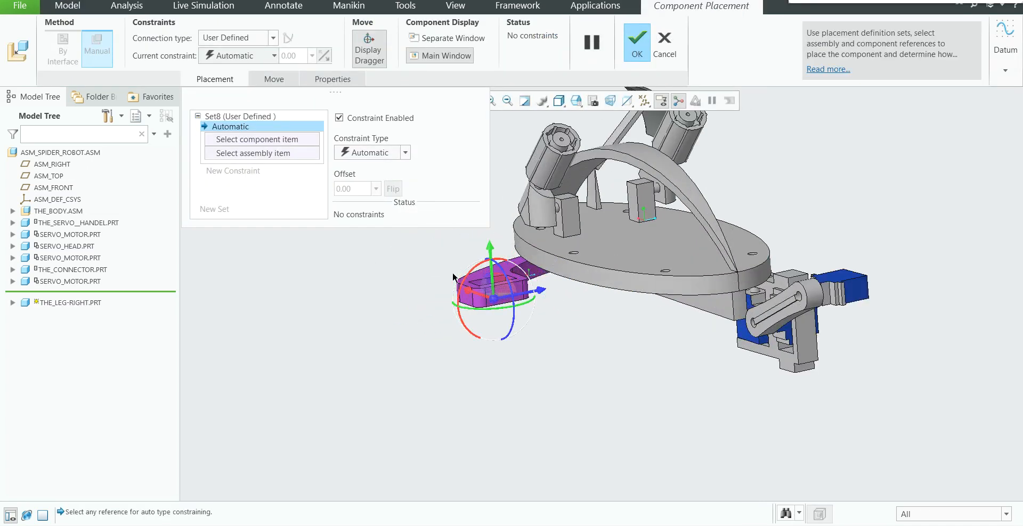
- Move the inserted right leg across to the side of the body that carries the servo motors and connector
drag(489, 300, 901, 296)
scroll(900, 374, up, 3)
middle_drag(895, 374, 755, 406)
scroll(755, 406, down, 3)
scroll(833, 395, up, 4)
scroll(948, 394, down, 3)
drag(859, 381, 685, 384)
scroll(752, 345, up, 3)
- Rotate the right leg near the servo handle so its rectangular opening faces the view
middle_drag(752, 338, 694, 385)
scroll(694, 386, down, 4)
drag(702, 365, 694, 420)
mouse_move(714, 458)
middle_down()
mouse_move(771, 423)
mouse_move(756, 432)
middle_up()
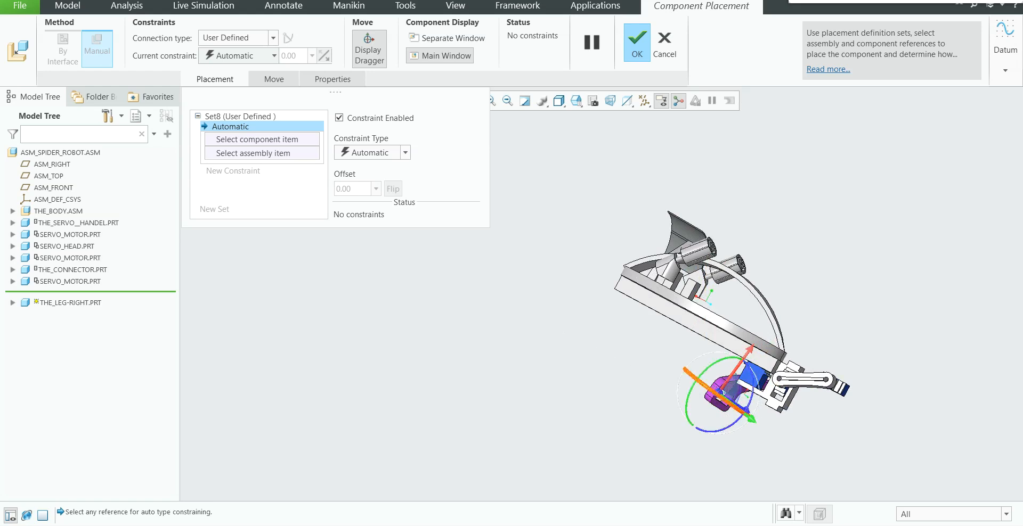
drag(734, 411, 685, 342)
scroll(747, 410, down, 3)
scroll(748, 441, up, 3)
scroll(829, 441, down, 2)
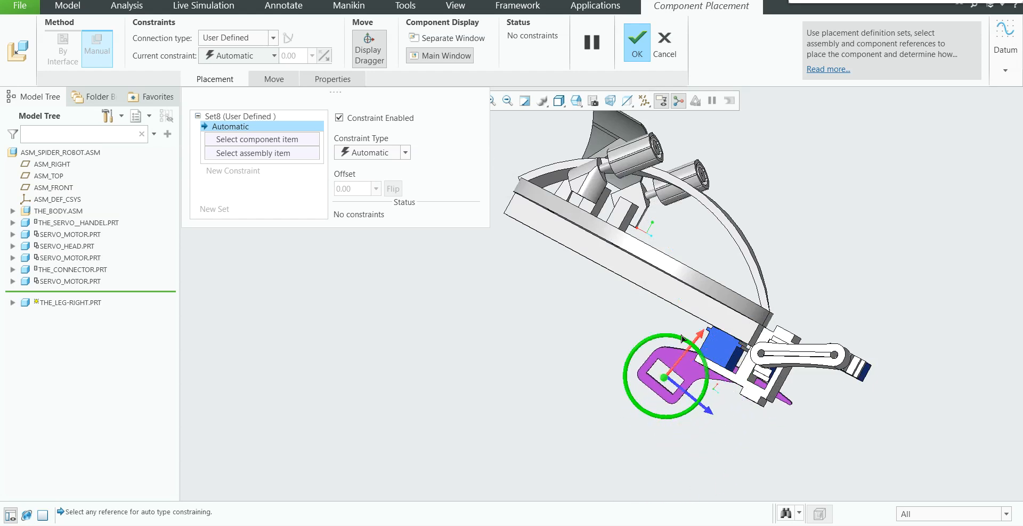
scroll(667, 430, up, 3)
mouse_move(661, 434)
middle_down()
mouse_move(657, 459)
mouse_move(647, 421)
middle_up()
scroll(644, 415, down, 4)
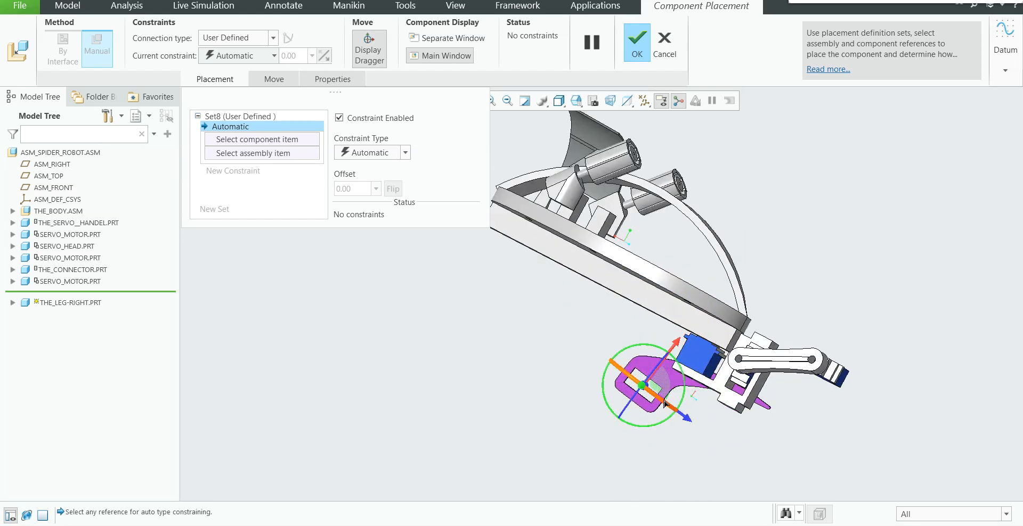
- Constrain a long inner face of the leg's rectangular opening to a side face of the outer servo motor
scroll(645, 415, down, 4)
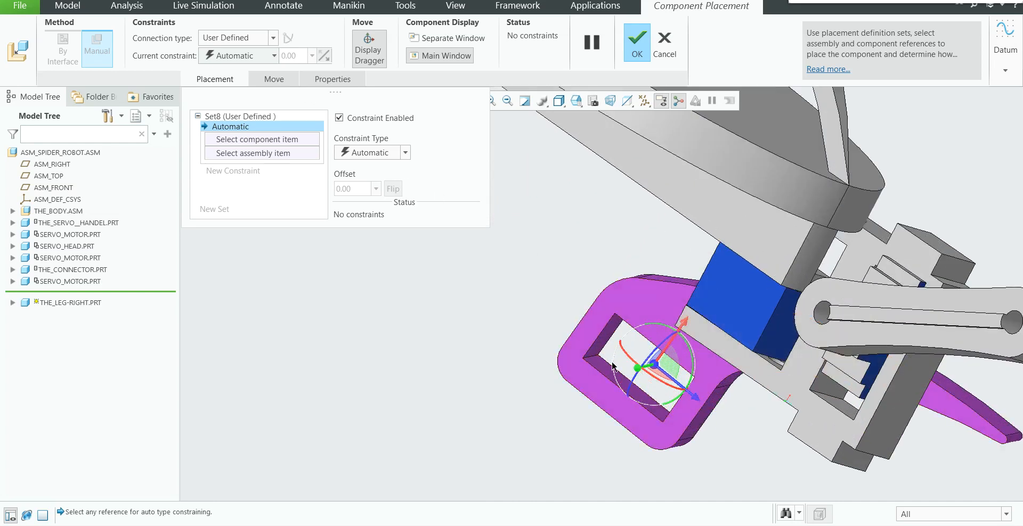
scroll(442, 320, up, 3)
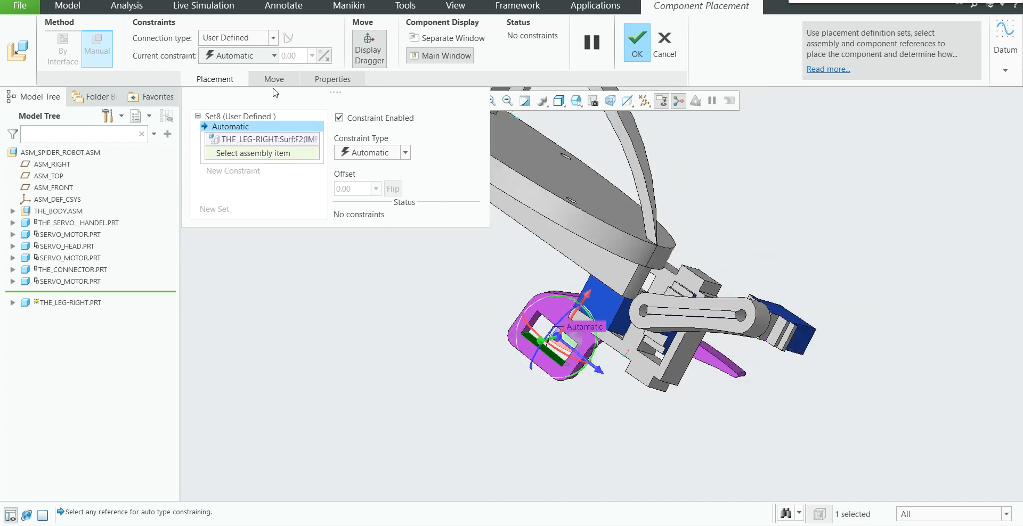
middle_drag(780, 428, 804, 233)
scroll(835, 281, up, 3)
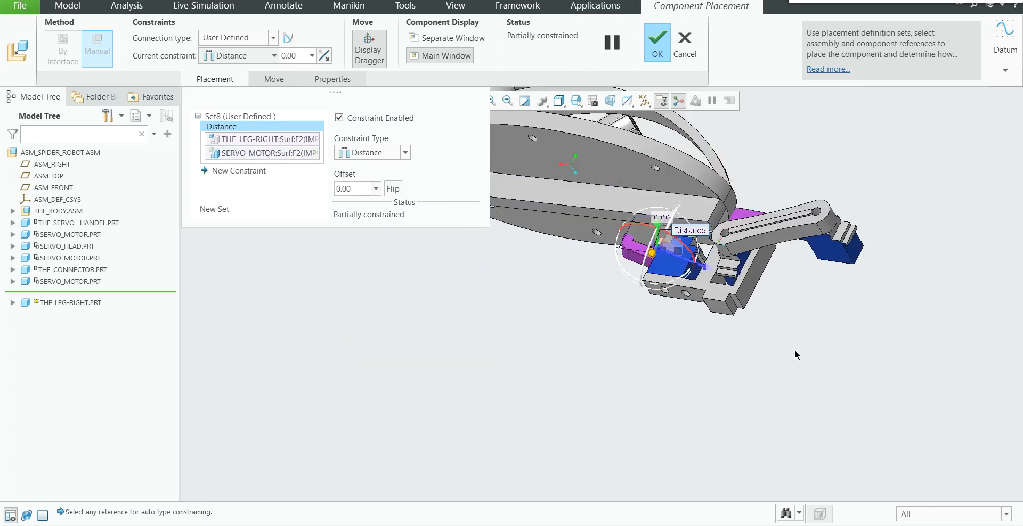
- Change the constraint between the leg's opening and the servo motor to Coincident and accept the leg's placement
middle_drag(794, 353, 764, 358)
scroll(764, 358, up, 3)
click(368, 153)
click(383, 201)
scroll(744, 302, down, 3)
middle_drag(744, 303, 636, 324)
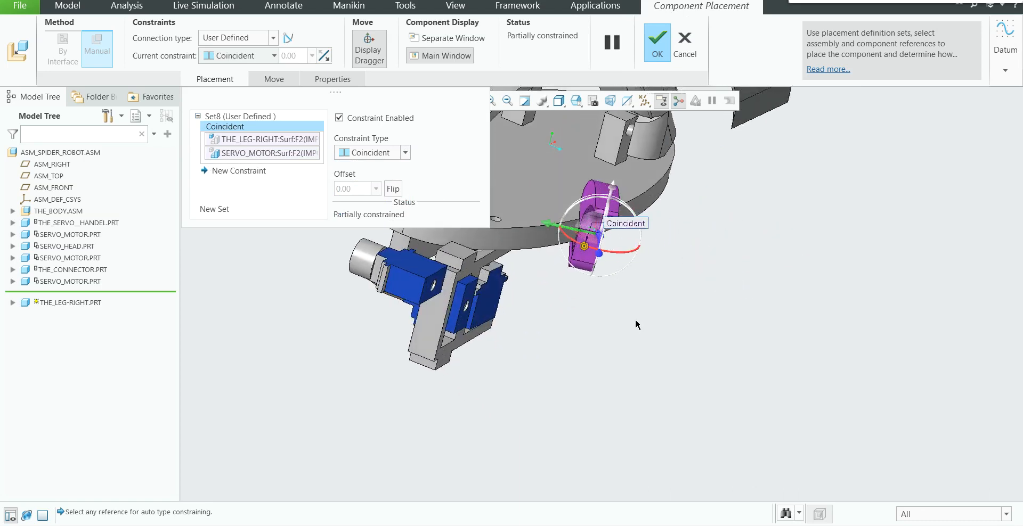
middle_click(635, 322)
scroll(603, 301, up, 3)
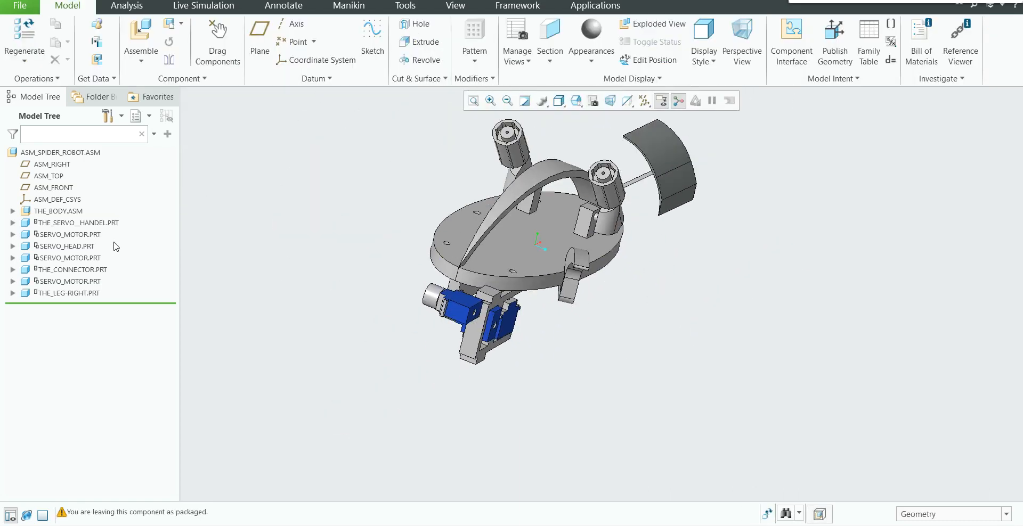
- Reopen the placement definition of the_leg-right.prt and reposition the leg clear of the body
click(85, 293)
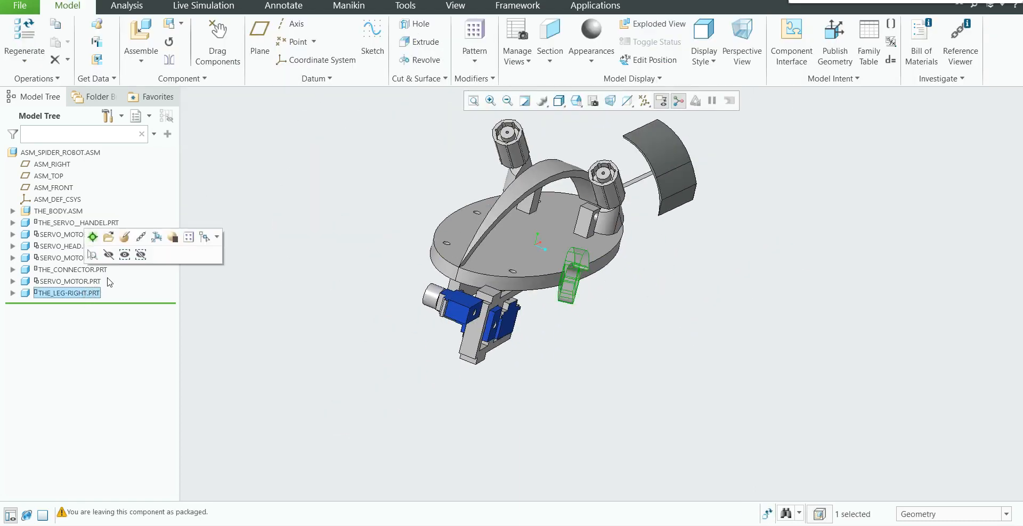
click(125, 238)
scroll(586, 305, down, 2)
drag(562, 263, 546, 338)
scroll(702, 262, up, 2)
middle_drag(706, 262, 746, 271)
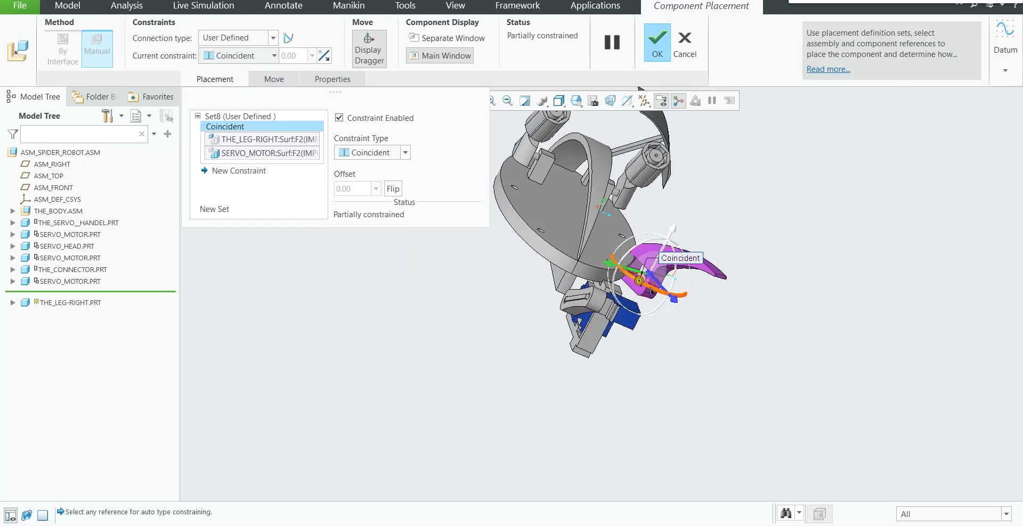
- Set an angle offset of 0 between the leg's flat side and the outer servo motor's flange face, and move the leg beside the motor
scroll(642, 274, down, 3)
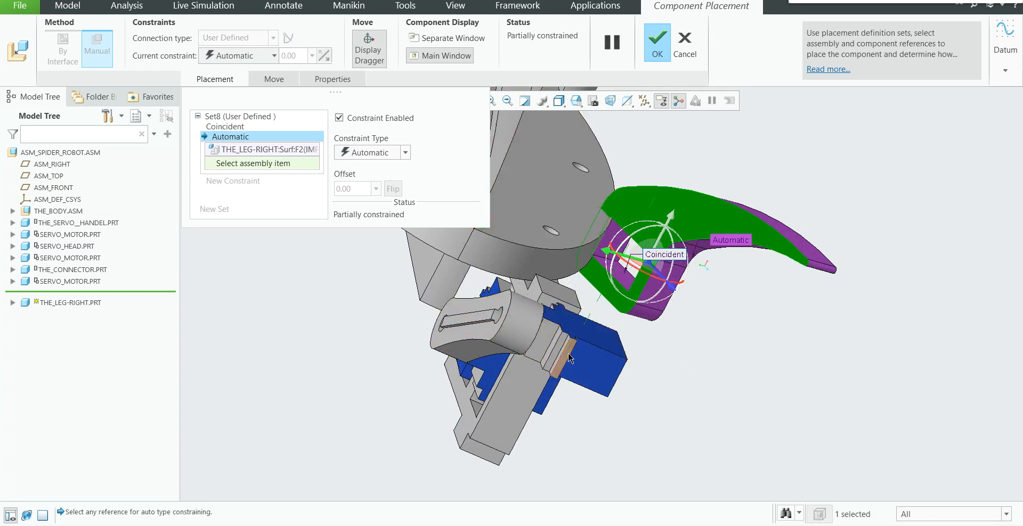
click(552, 351)
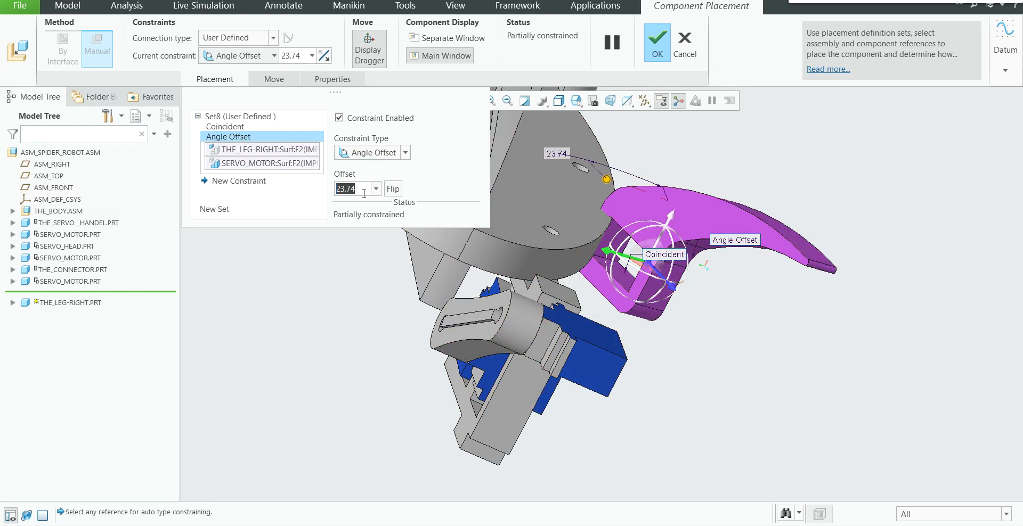
text(0)
key(Return)
drag(648, 267, 658, 364)
- Make a short inner face of the leg's rectangular opening coincident with the matching side face of the outer servo motor
middle_drag(694, 427, 783, 339)
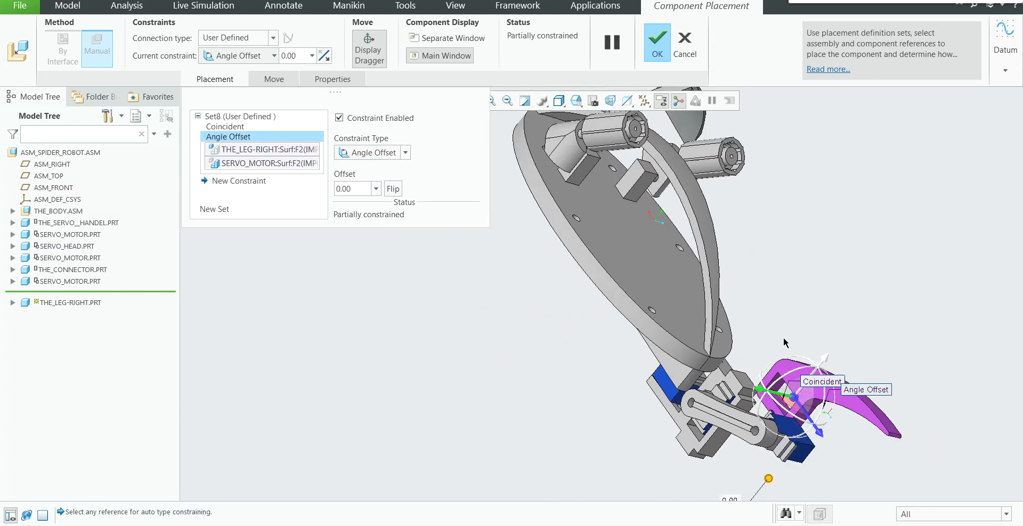
scroll(783, 341, up, 4)
click(773, 355)
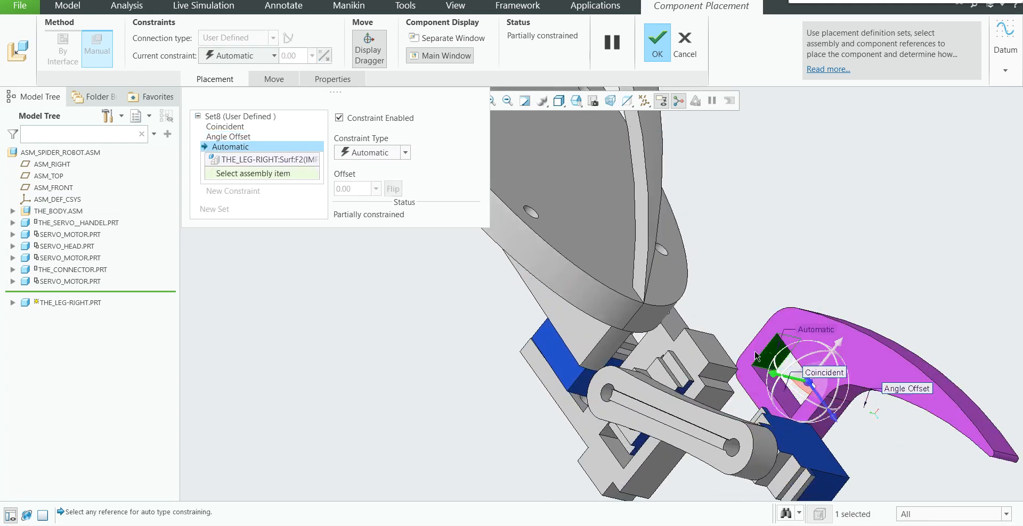
scroll(773, 355, down, 3)
middle_drag(773, 356, 703, 369)
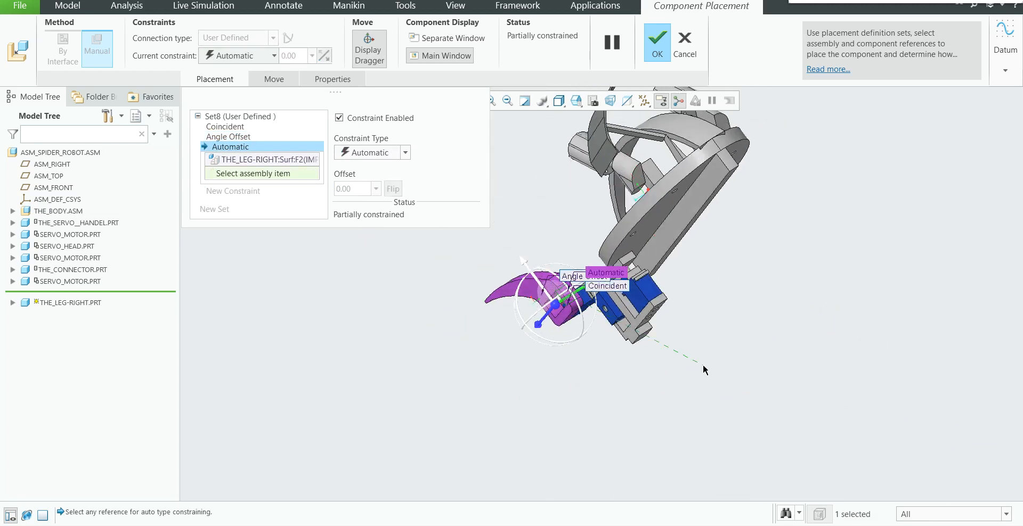
scroll(549, 270, up, 5)
click(647, 329)
scroll(643, 296, down, 2)
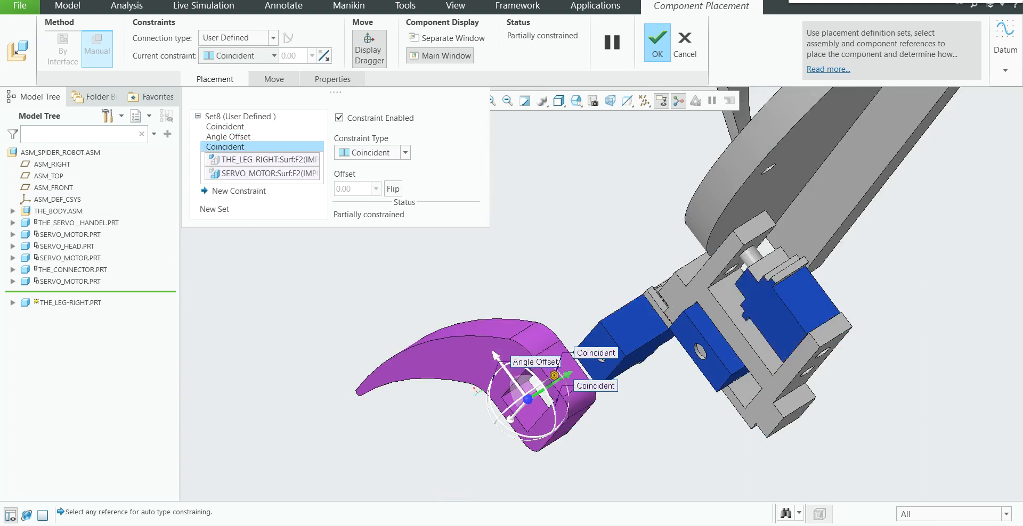
- Make the leg's flat face around the opening coincident with the outer servo motor's mounting flange and accept the placement
scroll(833, 308, down, 4)
middle_drag(854, 360, 892, 369)
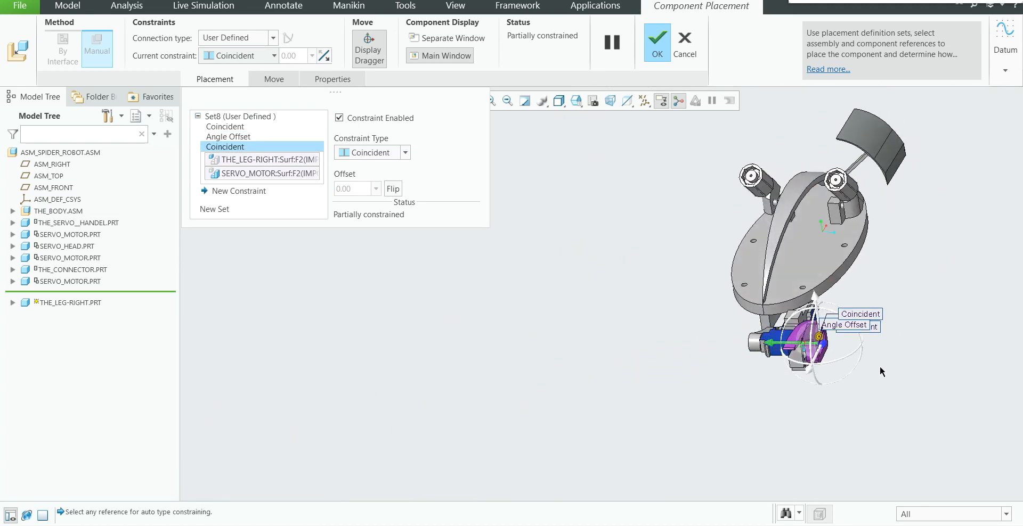
scroll(892, 369, up, 3)
scroll(918, 330, up, 8)
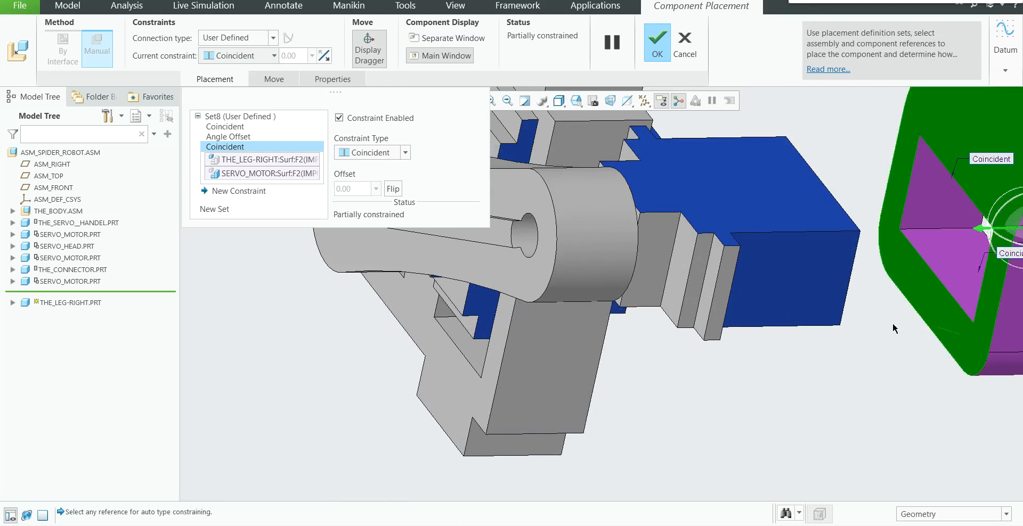
click(918, 324)
scroll(705, 312, down, 6)
scroll(546, 292, up, 6)
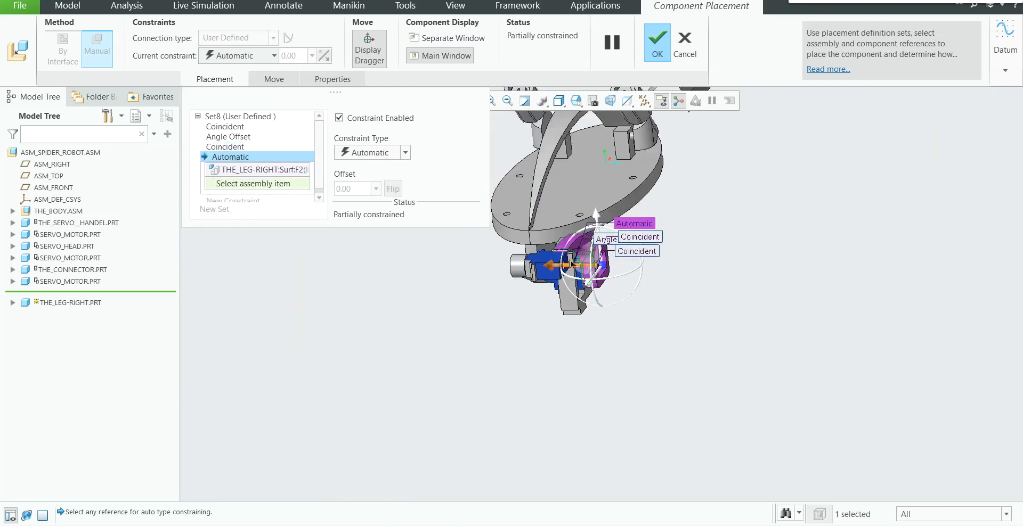
click(546, 292)
scroll(937, 340, down, 8)
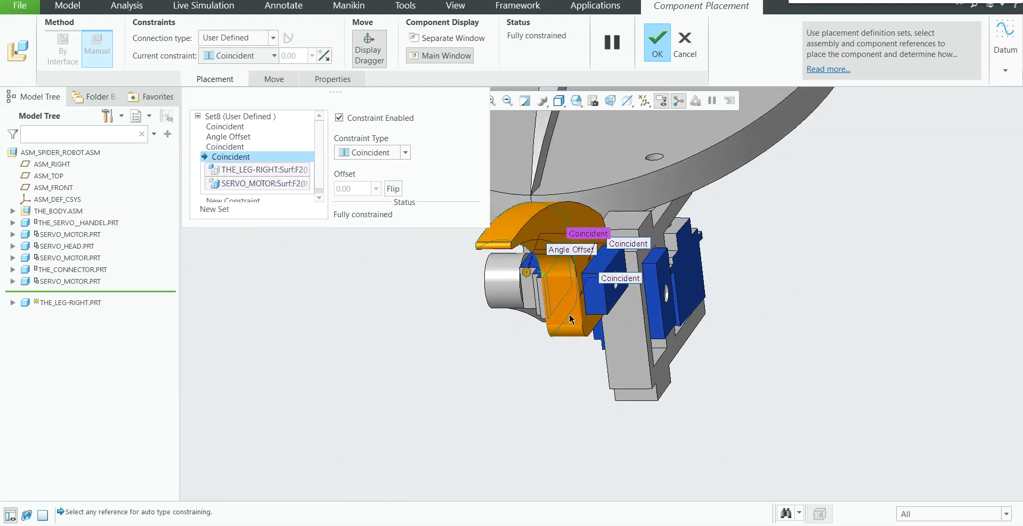
scroll(703, 310, down, 4)
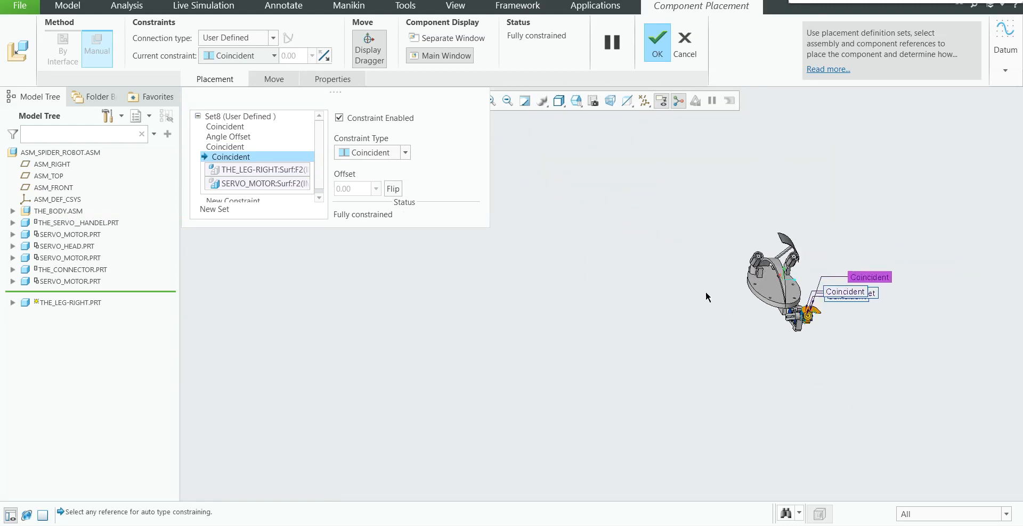
scroll(858, 336, up, 6)
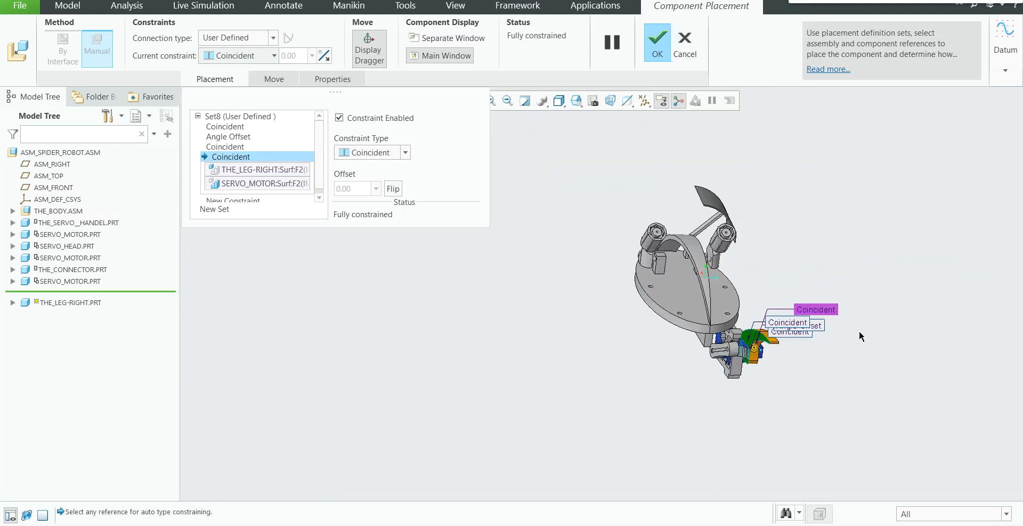
click(663, 48)
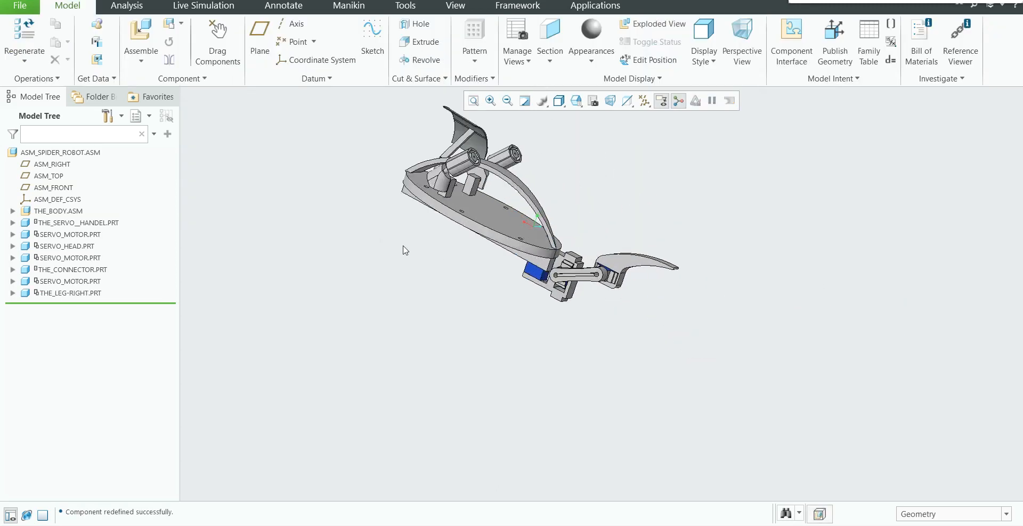
- Move the jointed connector and leg with Drag Components to check how the leg swings, and finish dragging
click(218, 43)
middle_drag(663, 275, 609, 314)
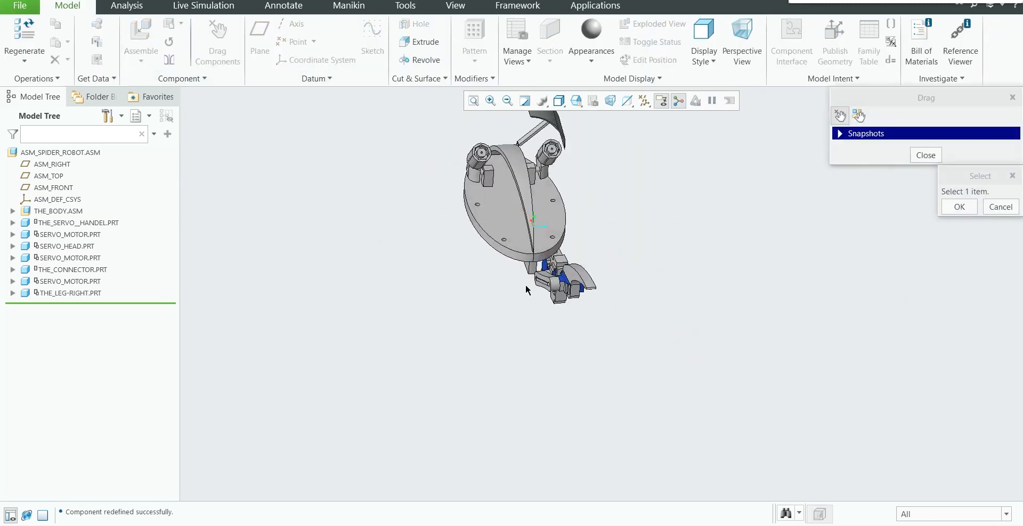
scroll(552, 266, down, 4)
click(580, 233)
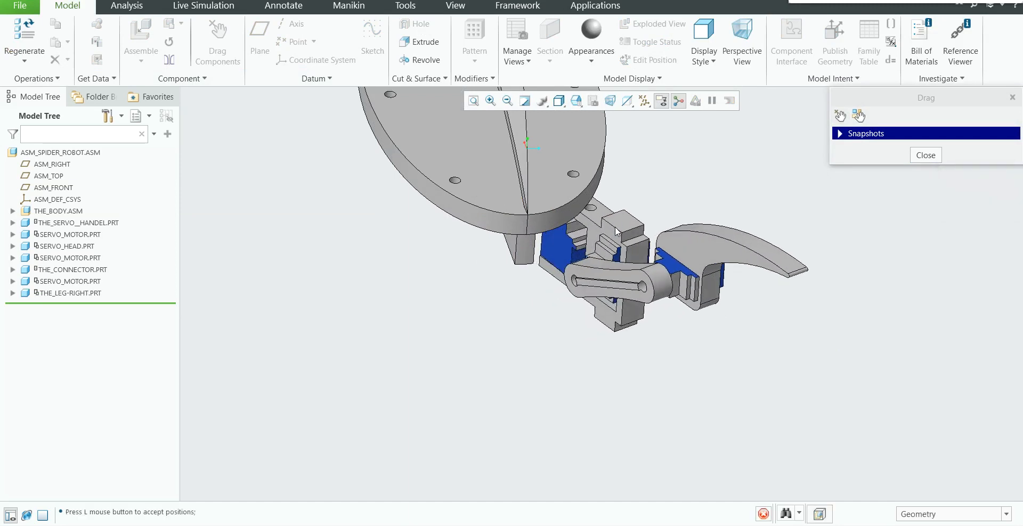
middle_drag(732, 313, 749, 318)
click(756, 201)
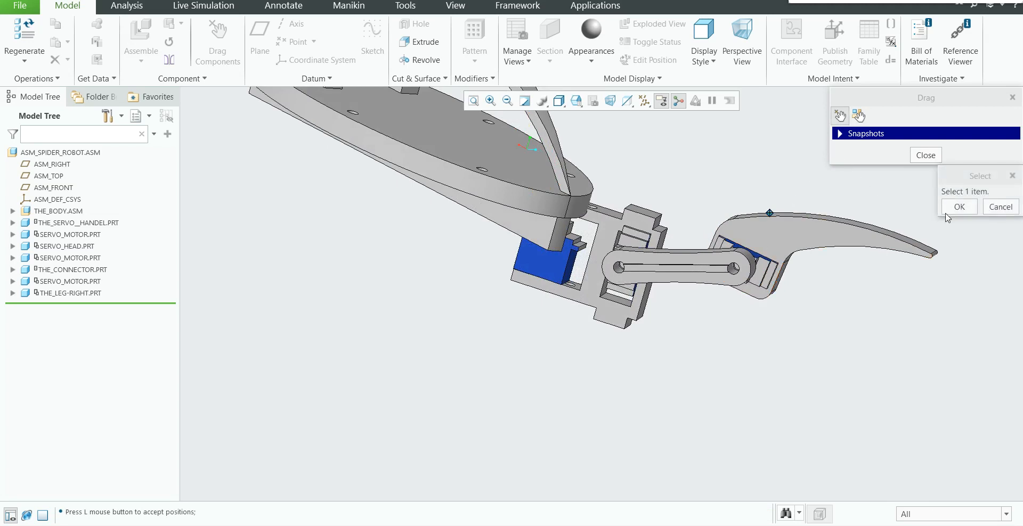
click(952, 205)
scroll(687, 357, up, 4)
middle_drag(692, 374, 659, 357)
click(917, 154)
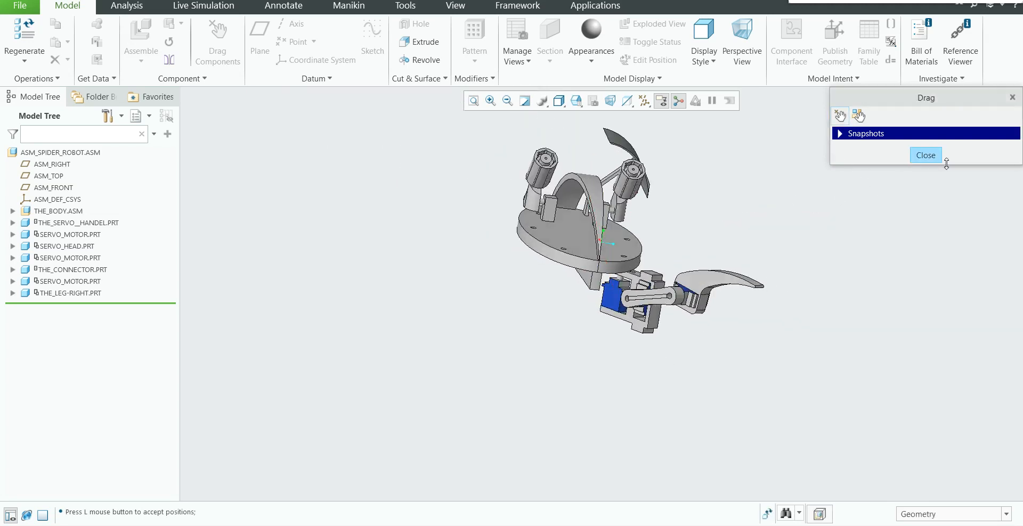
click(925, 155)
- Examine the assembled servo motors, connector and leg on the body from several angles, including the body's other mounting holes
scroll(679, 279, down, 4)
mouse_move(679, 280)
middle_down()
mouse_move(674, 290)
mouse_move(677, 282)
middle_up()
scroll(677, 282, up, 4)
middle_drag(690, 242, 690, 280)
scroll(680, 261, down, 4)
scroll(690, 309, down, 5)
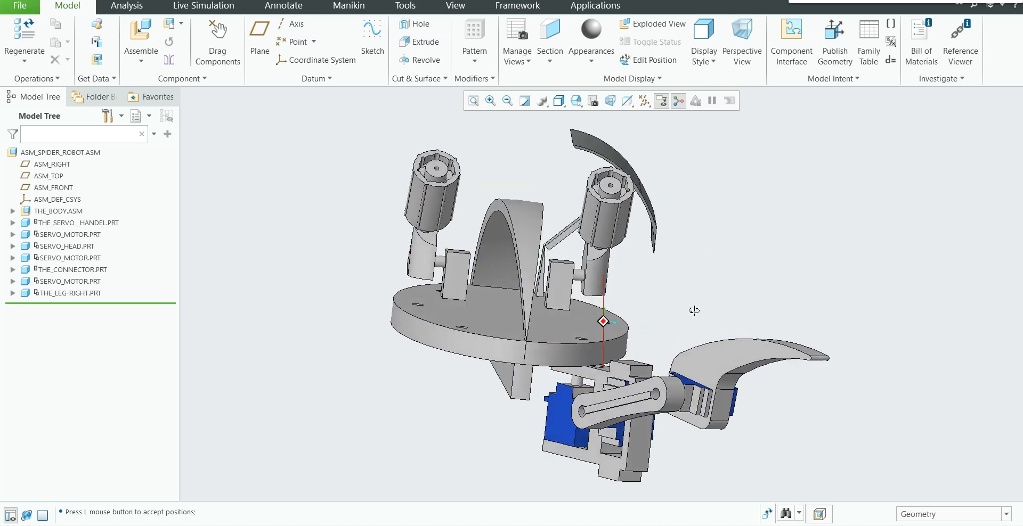
scroll(694, 311, up, 3)
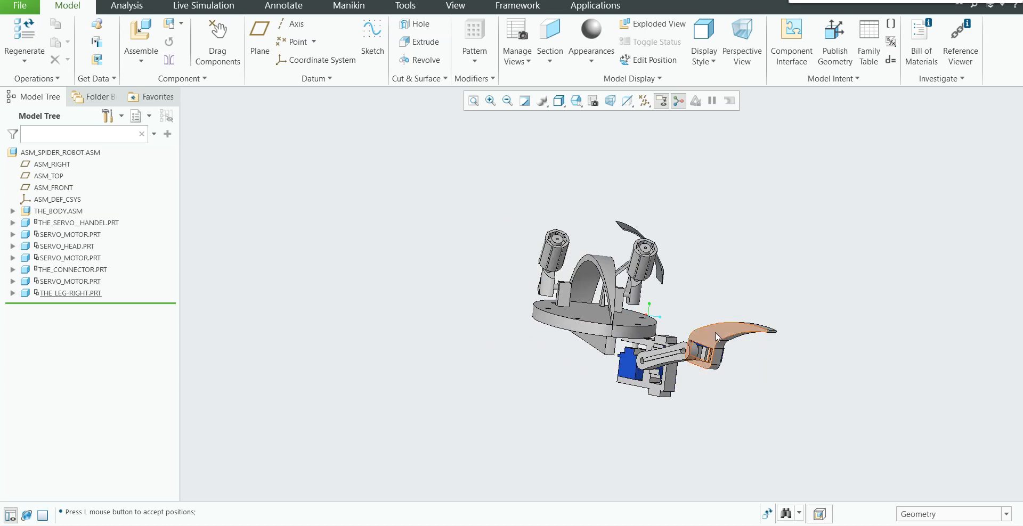
middle_drag(736, 356, 641, 370)
scroll(707, 361, down, 3)
scroll(706, 358, down, 1)
scroll(706, 359, up, 3)
scroll(642, 370, down, 1)
scroll(641, 368, up, 2)
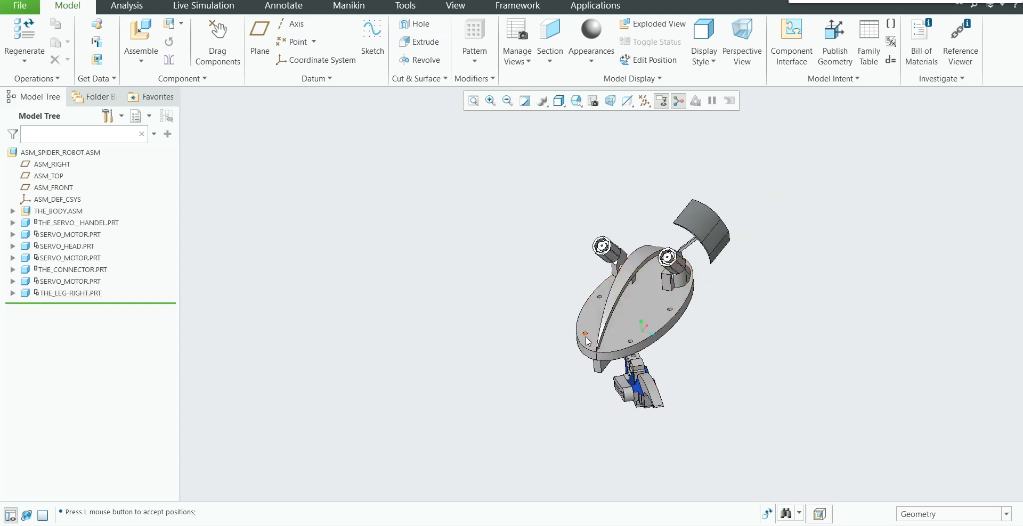
middle_drag(674, 357, 661, 201)
scroll(661, 199, down, 2)
scroll(661, 272, up, 2)
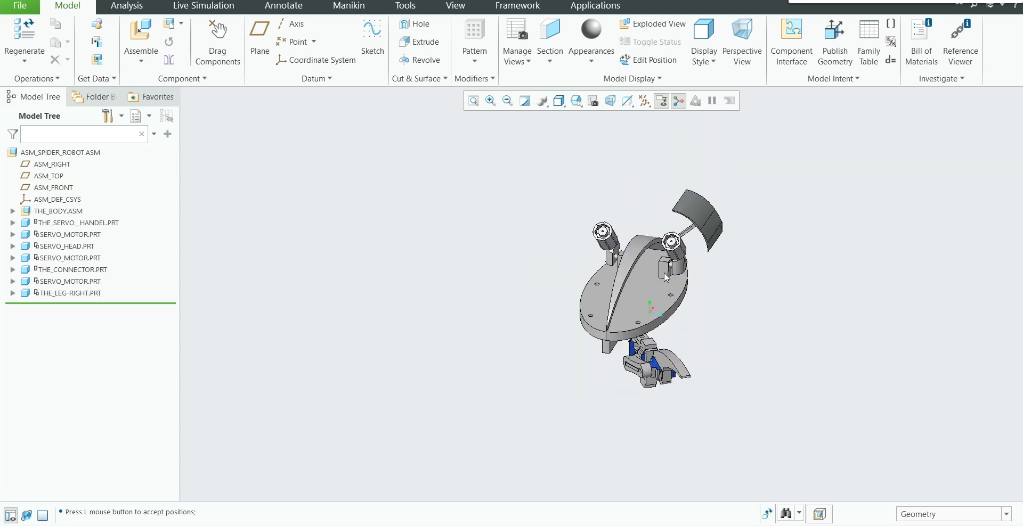
scroll(712, 297, down, 2)
mouse_move(712, 297)
middle_down()
mouse_move(709, 284)
mouse_move(714, 299)
mouse_move(675, 281)
mouse_move(737, 274)
mouse_move(739, 290)
middle_up()
scroll(659, 315, down, 1)
scroll(660, 318, up, 1)
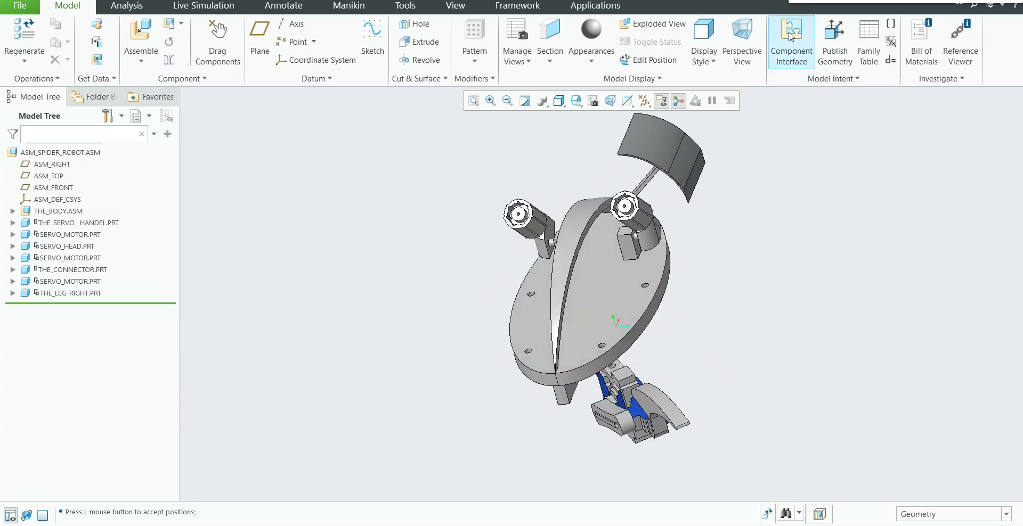
- Switch to the Google Meet call and mute the microphone
key(alt+Tab)
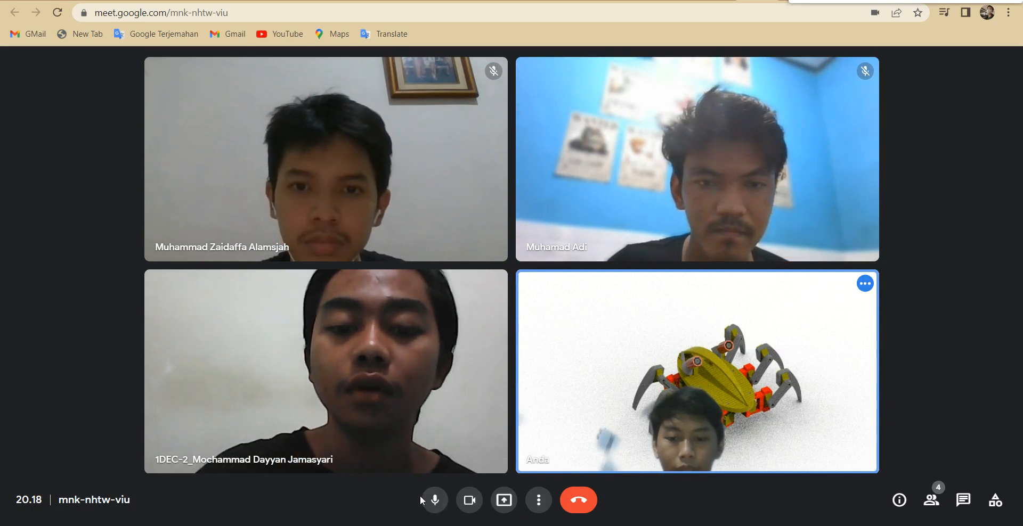
click(437, 500)
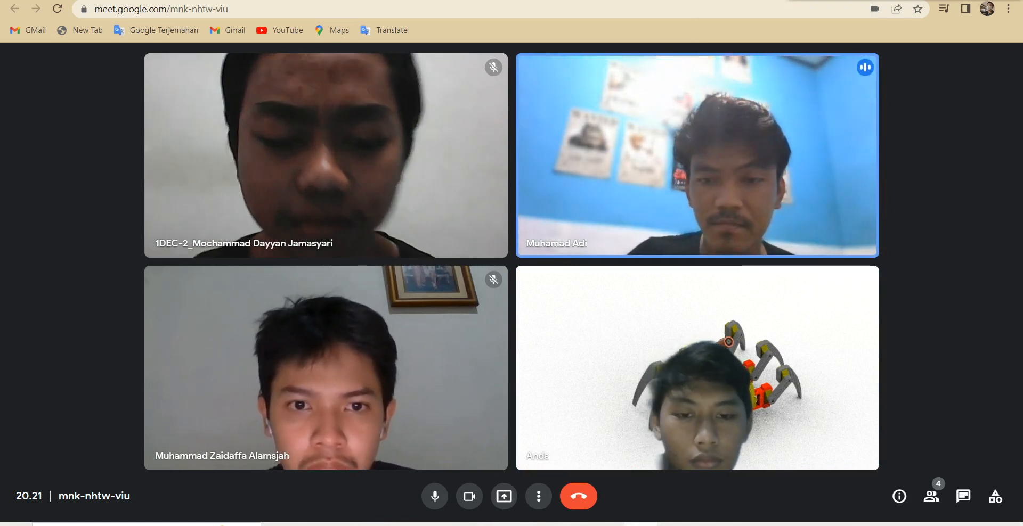
click(436, 498)
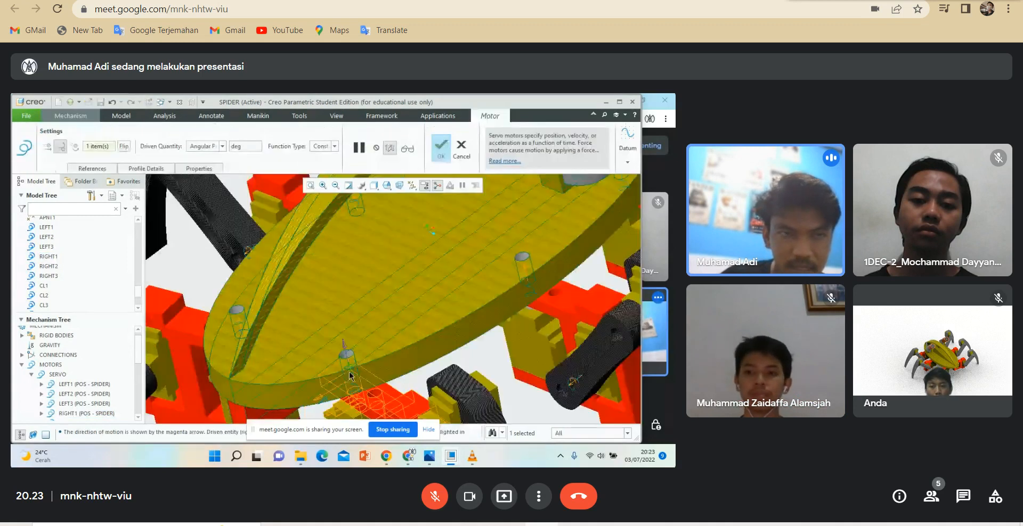
- Define the servo motor's profile with Angular Velocity as the driven quantity and Cosine as the function type
scroll(113, 190, up, 2)
click(207, 160)
click(146, 168)
click(190, 257)
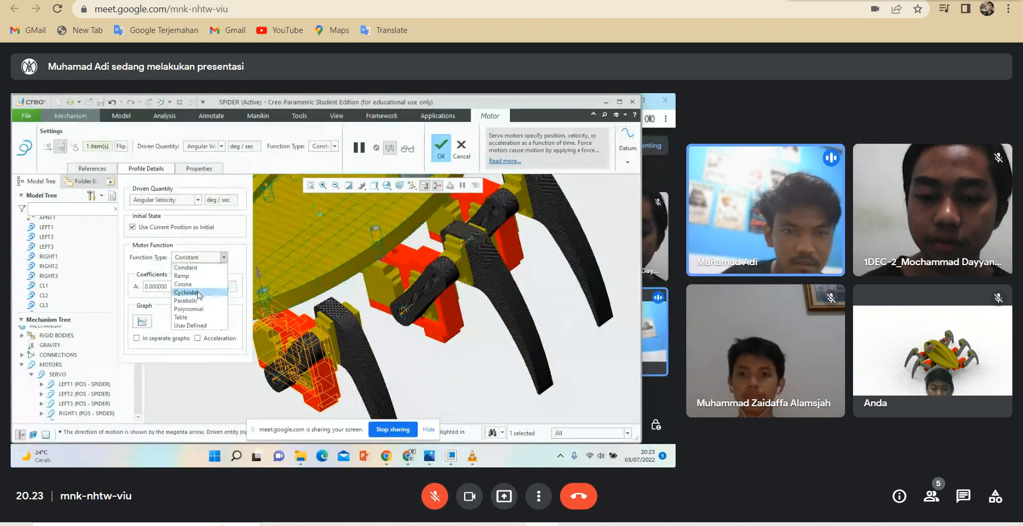
click(183, 281)
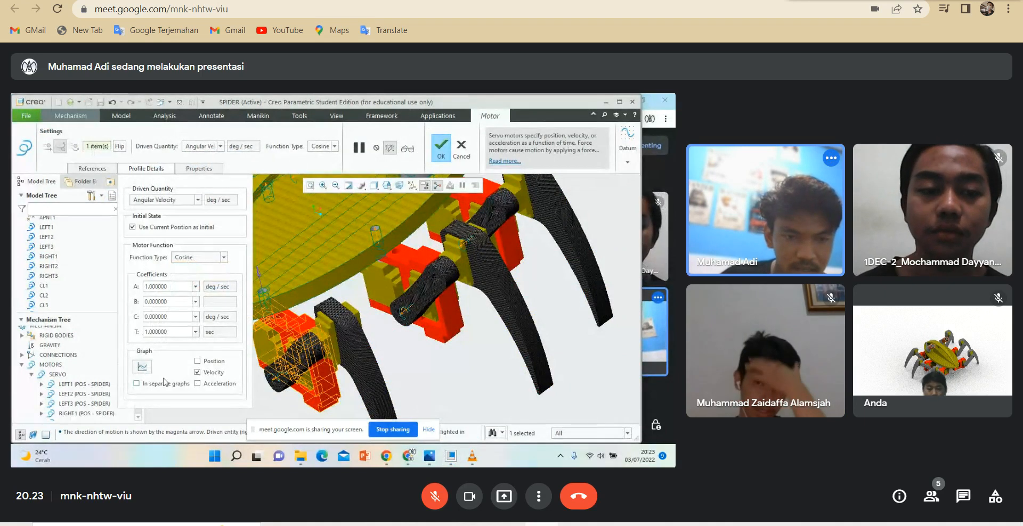
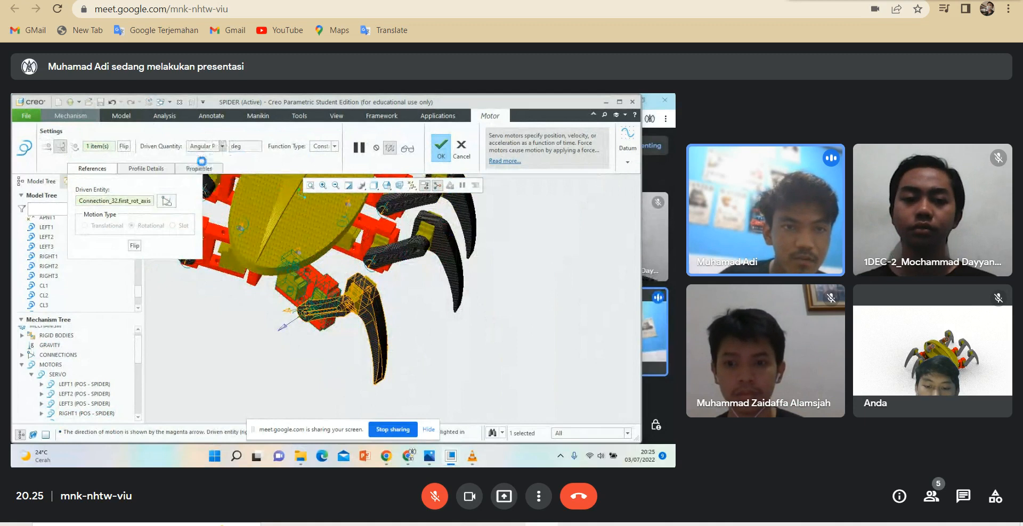
click(146, 168)
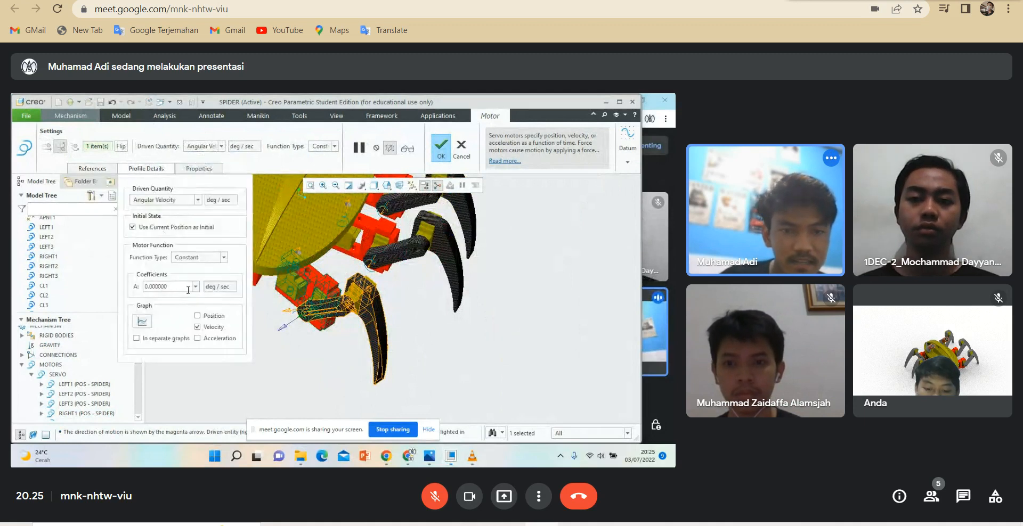
click(201, 258)
click(196, 285)
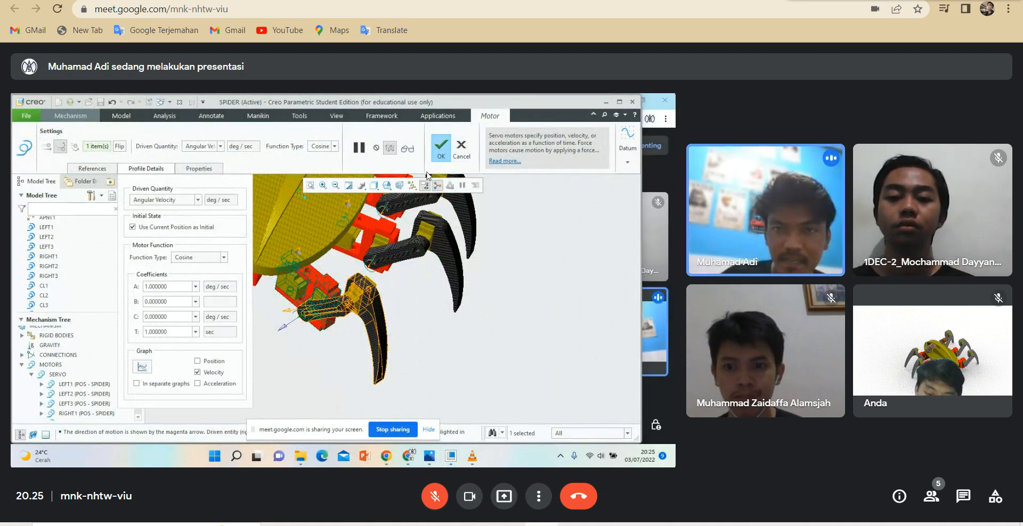
click(461, 148)
click(344, 289)
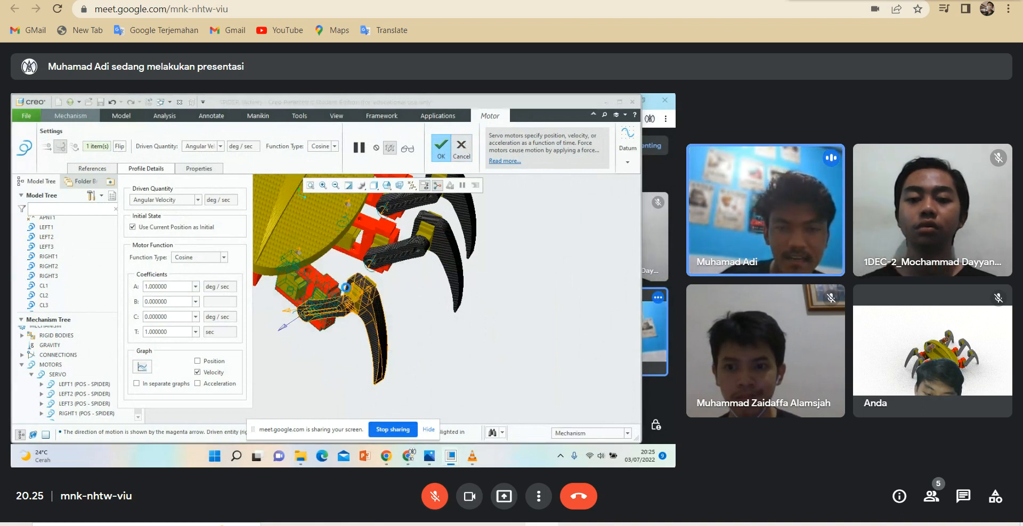
- Create a new analysis definition for the SPIDER mechanism and set its type to Dynamic
scroll(345, 287, up, 3)
middle_drag(346, 288, 331, 229)
scroll(73, 356, down, 3)
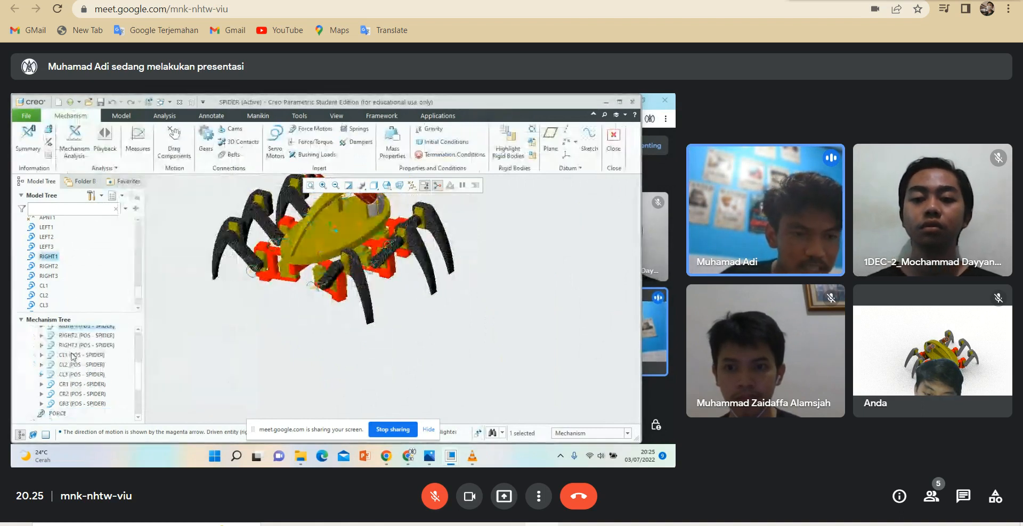
scroll(73, 357, down, 3)
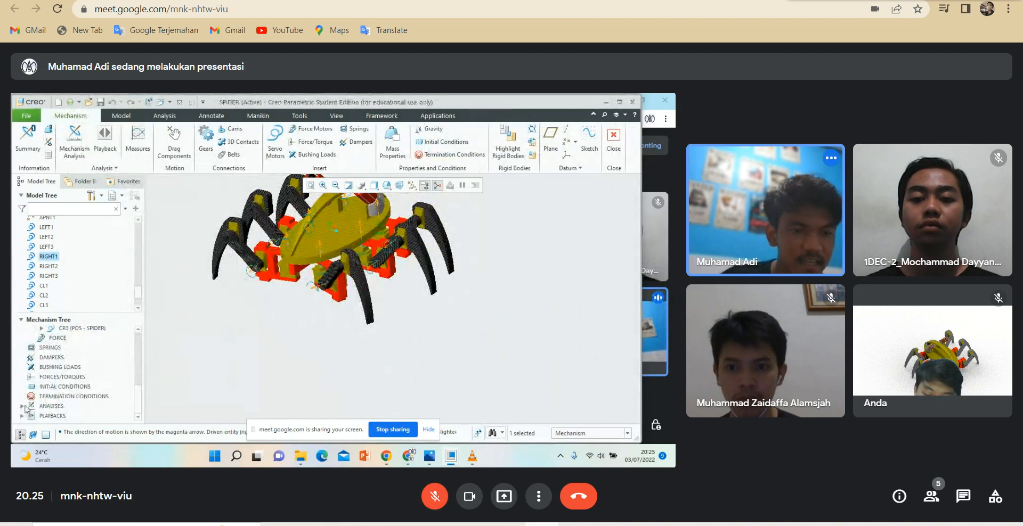
click(22, 406)
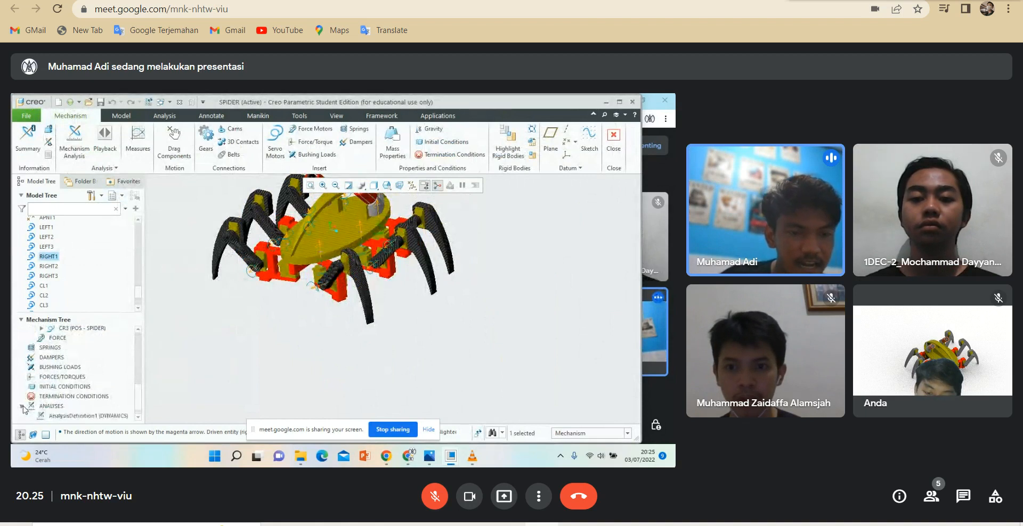
right_click(54, 407)
click(63, 400)
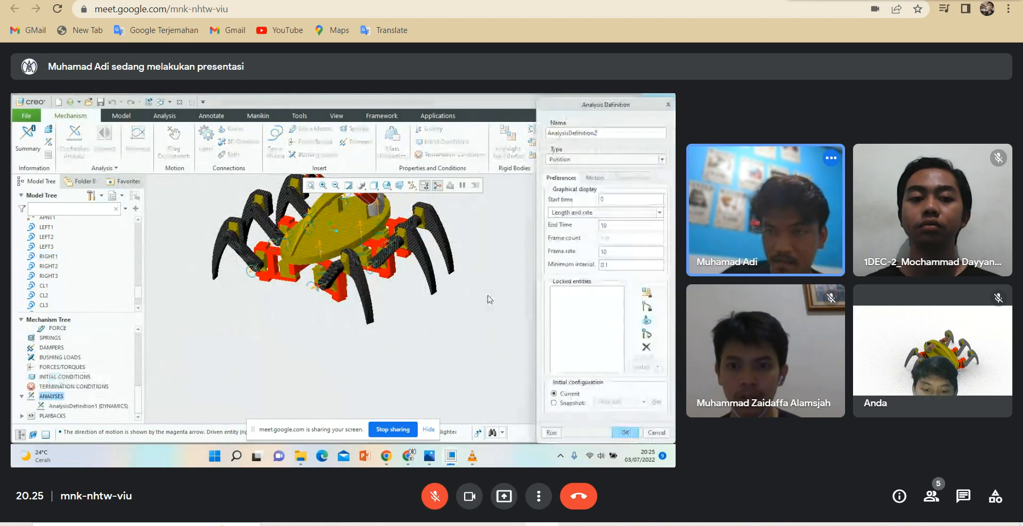
click(574, 161)
click(588, 187)
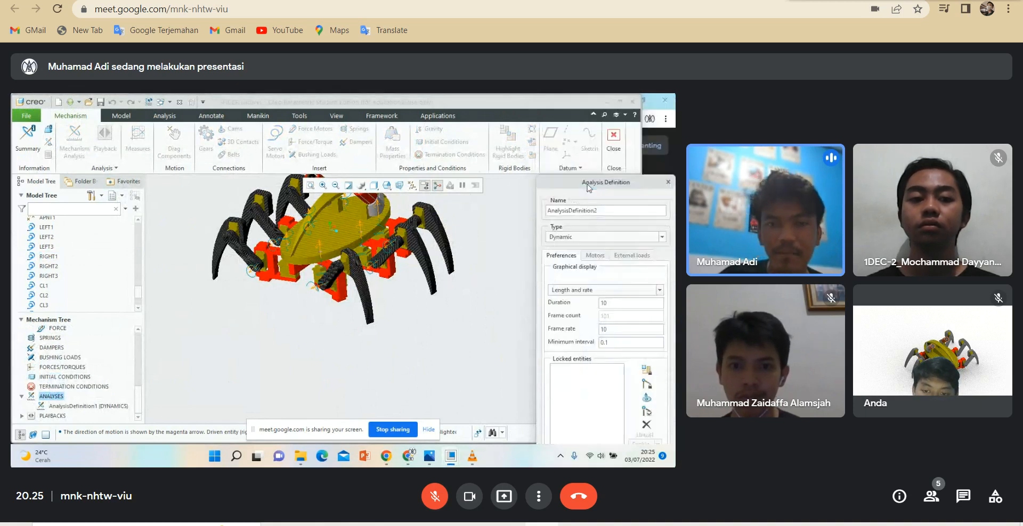
- Review the dynamic analysis's duration and its list of included servo motors, and accept the definition
middle_drag(372, 270, 379, 244)
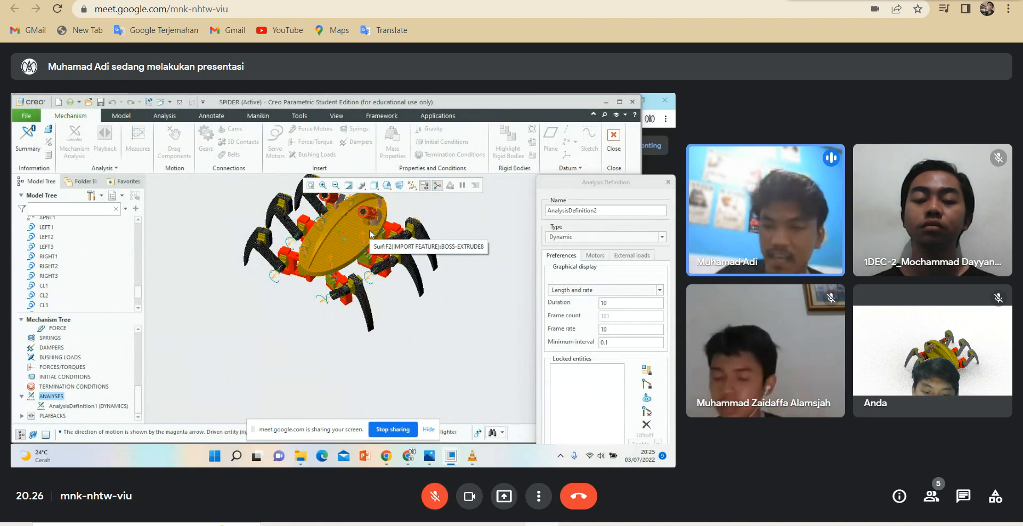
double_click(611, 304)
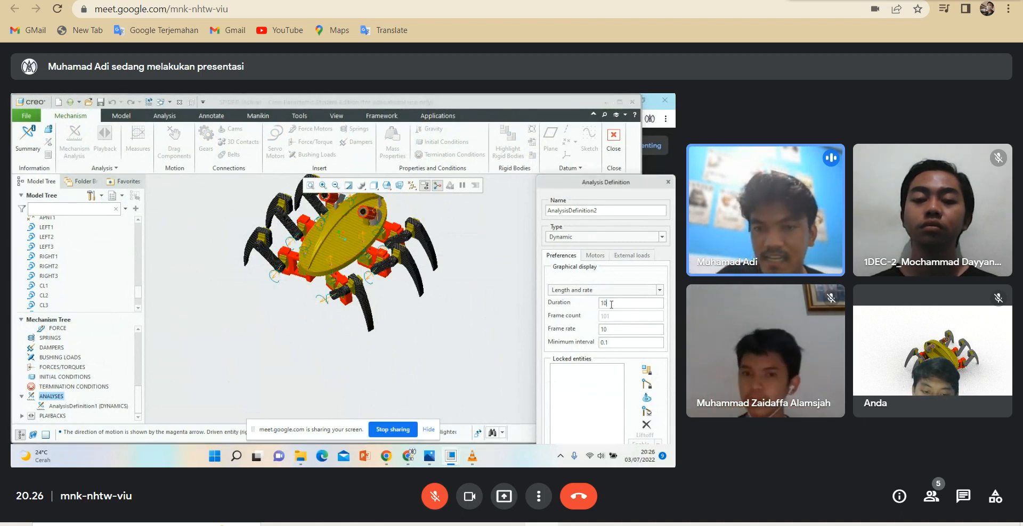
click(606, 305)
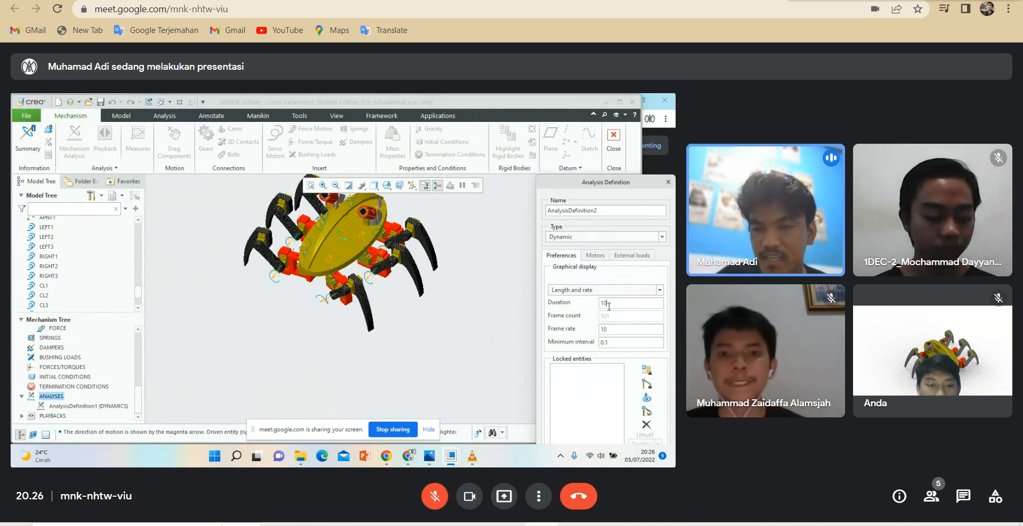
click(595, 256)
scroll(590, 313, up, 2)
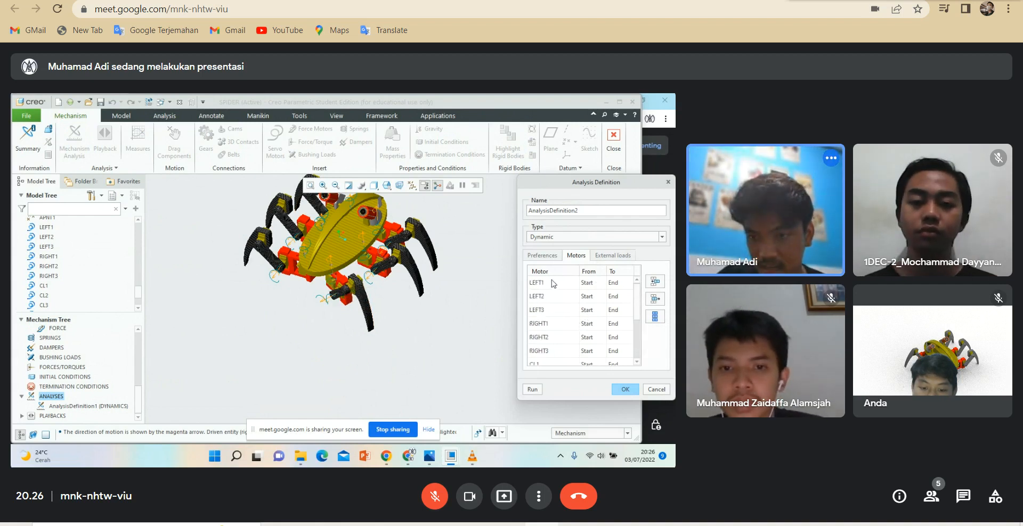
scroll(560, 340, down, 2)
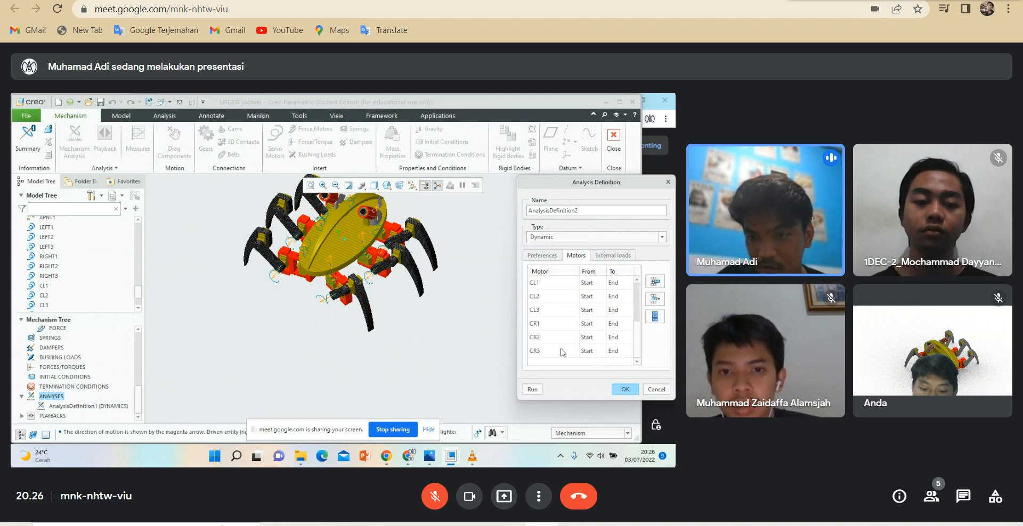
click(626, 390)
- Run the newly defined dynamic analysis
right_click(89, 398)
click(78, 405)
right_click(76, 406)
click(70, 407)
right_click(65, 407)
click(71, 418)
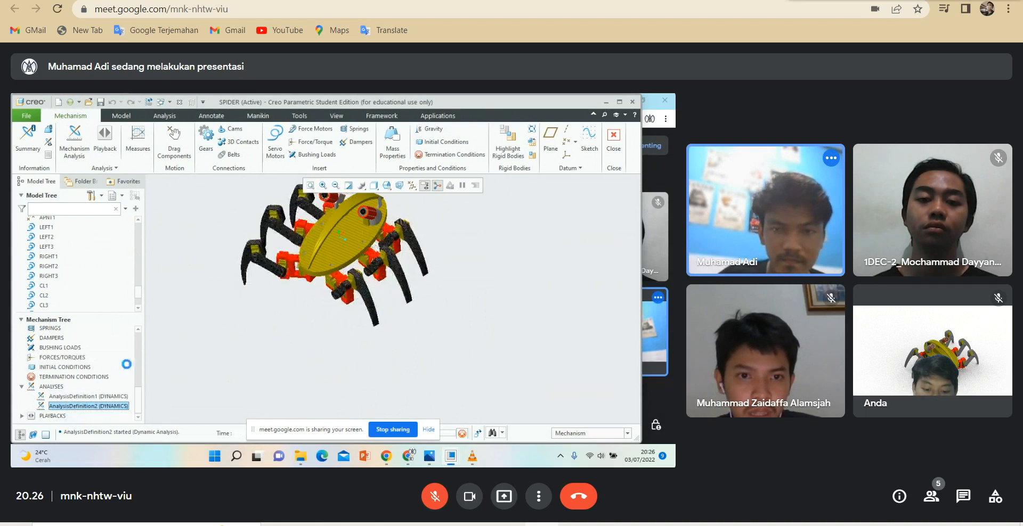
- Examine the spider's leg motion and leg positions from several views during and after the dynamic analysis run
mouse_move(358, 262)
middle_down()
mouse_move(380, 301)
mouse_move(347, 344)
mouse_move(359, 316)
mouse_move(392, 307)
middle_up()
scroll(343, 322, up, 3)
scroll(392, 306, down, 2)
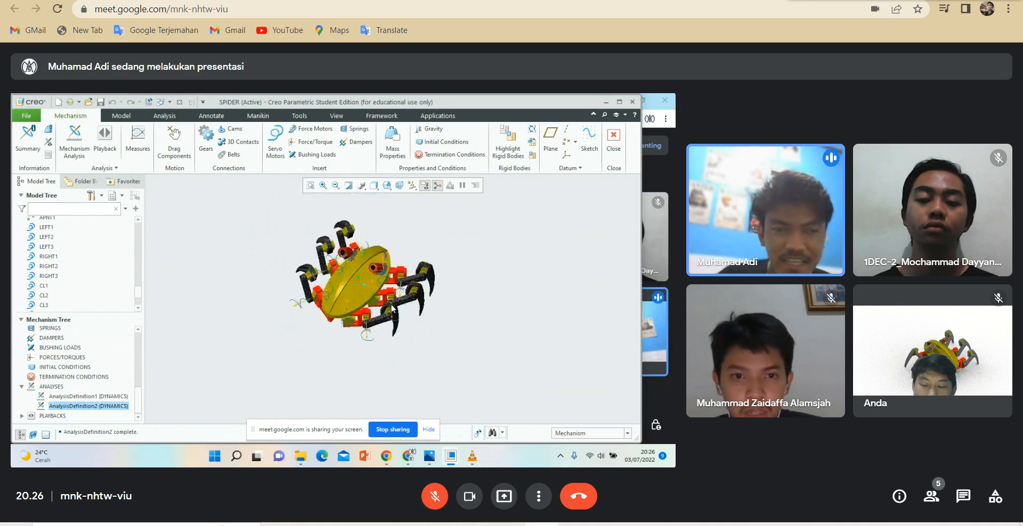
scroll(392, 308, down, 2)
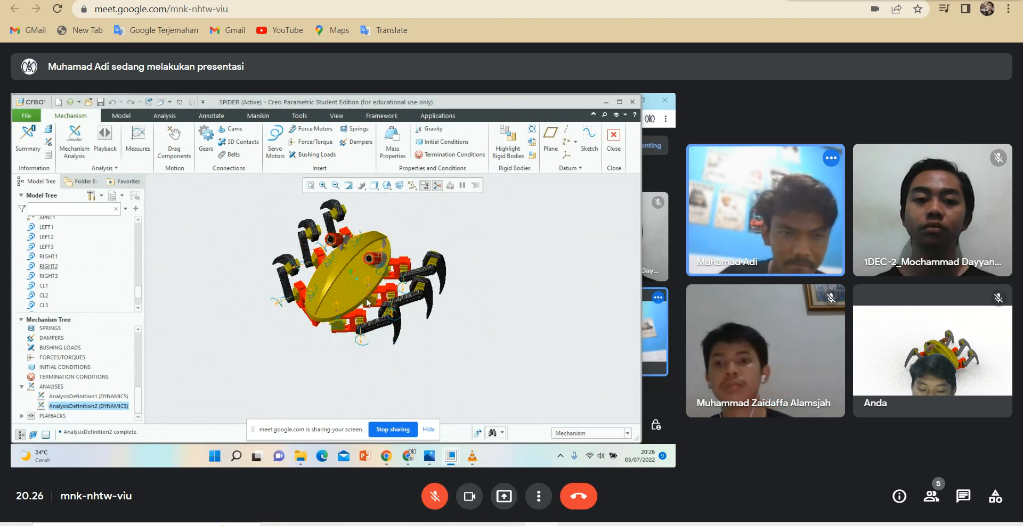
scroll(366, 302, up, 3)
shift+middle_drag(377, 318, 374, 305)
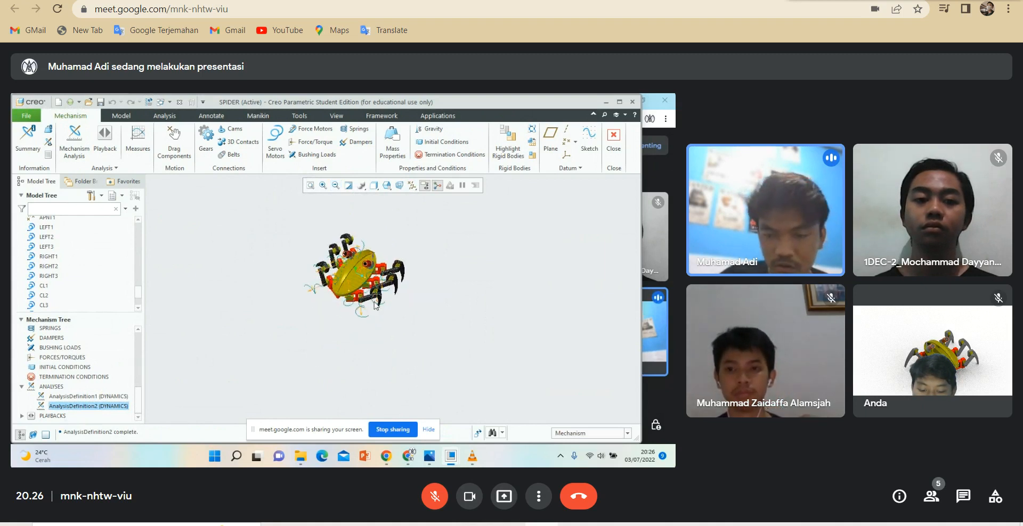
scroll(375, 305, down, 3)
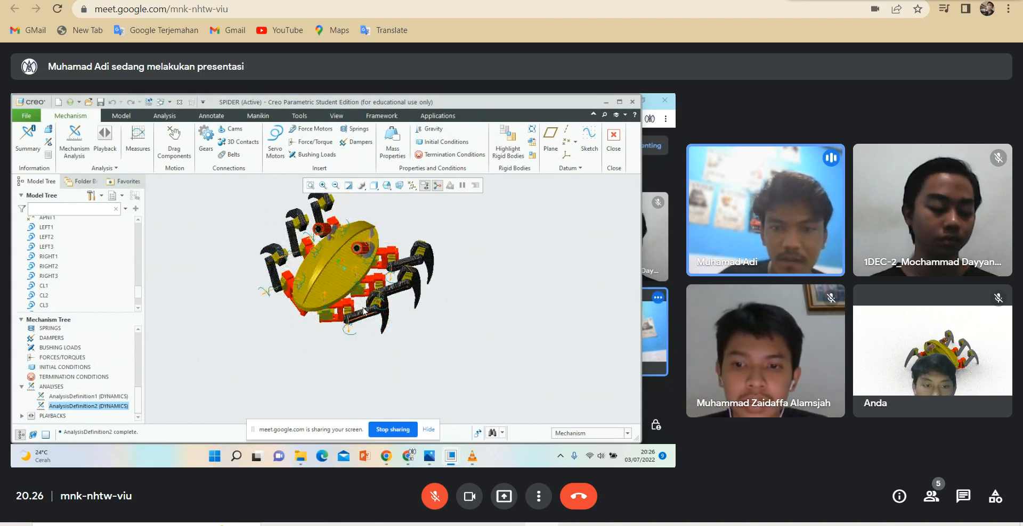
scroll(355, 303, up, 3)
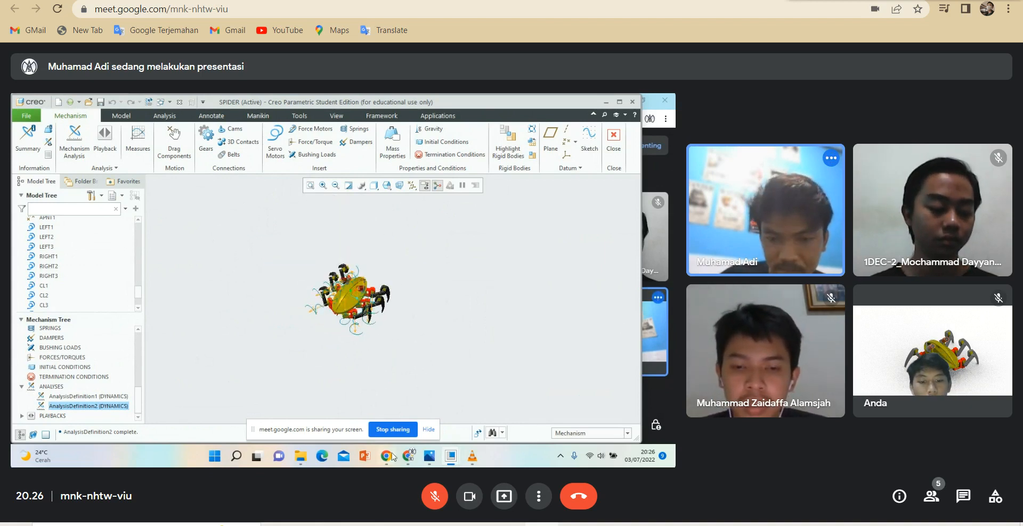
click(606, 102)
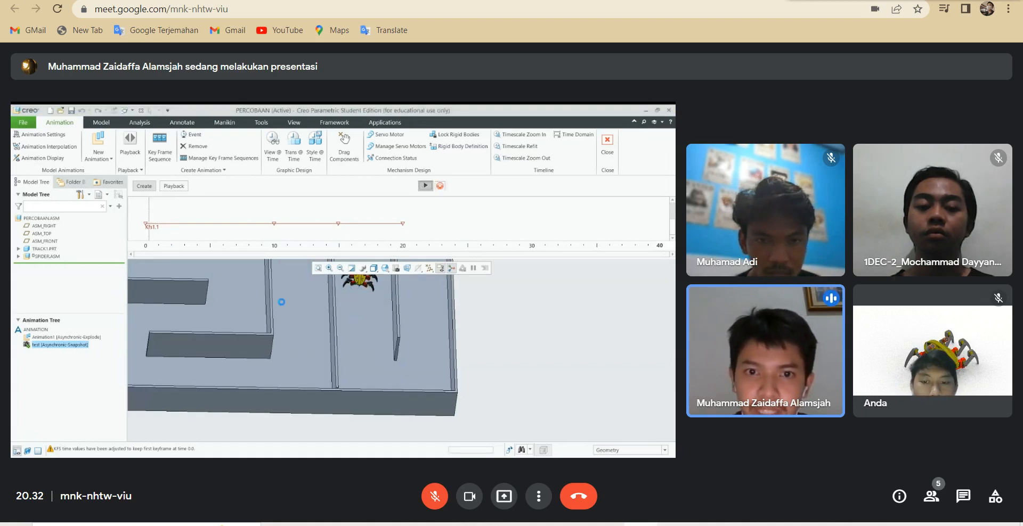
- Mute the microphone in the Google Meet call
mouse_move(509, 524)
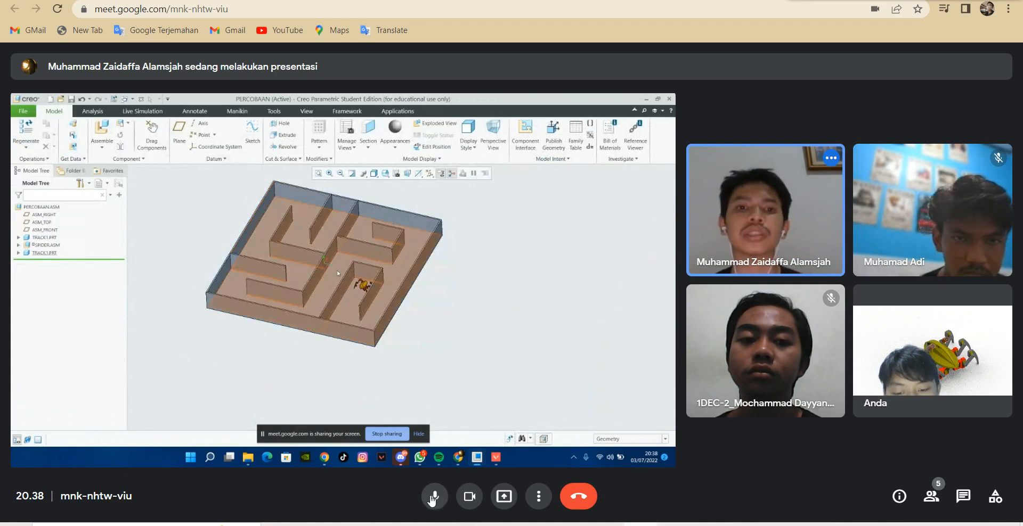
click(433, 497)
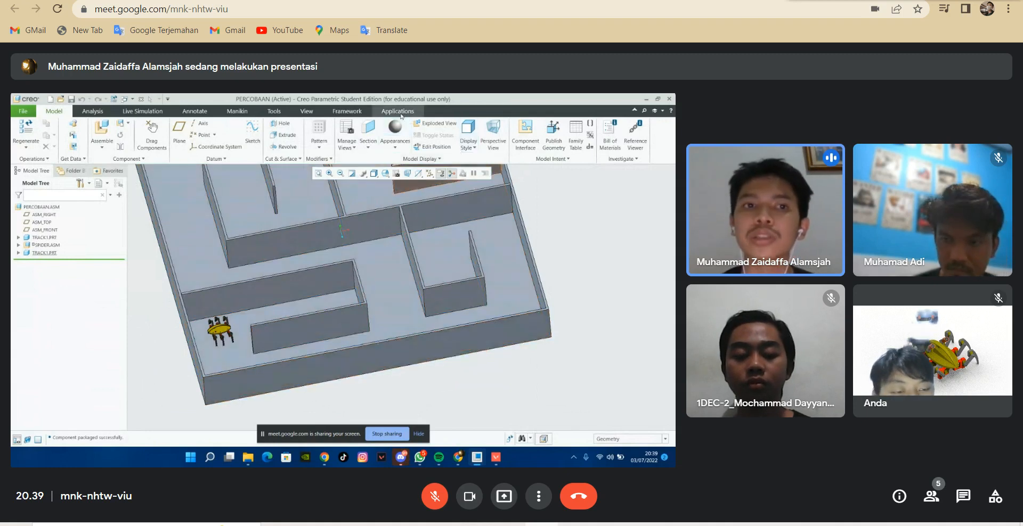
- Open the Animation environment for the PERCOBAAN assembly and remove the existing key frame sequence from the timeline
click(203, 138)
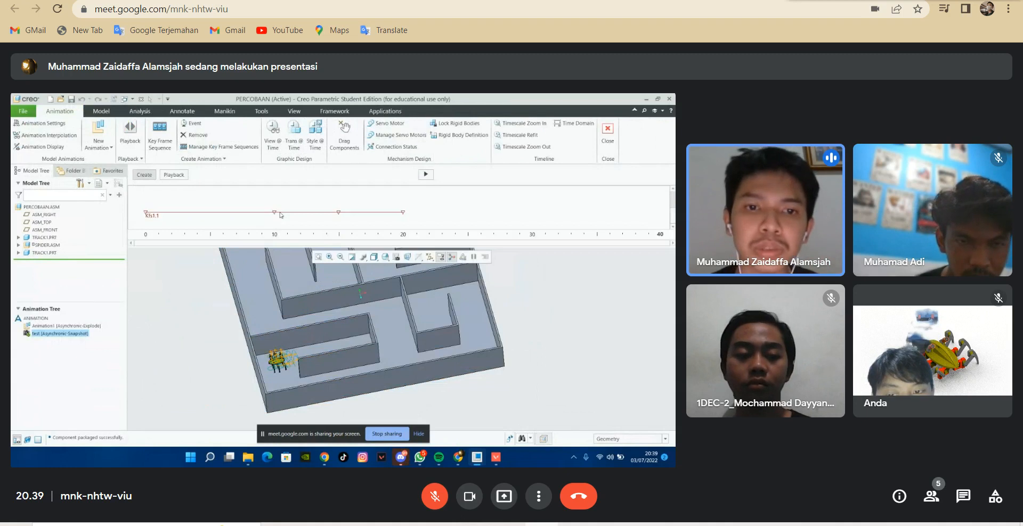
right_click(281, 214)
click(301, 245)
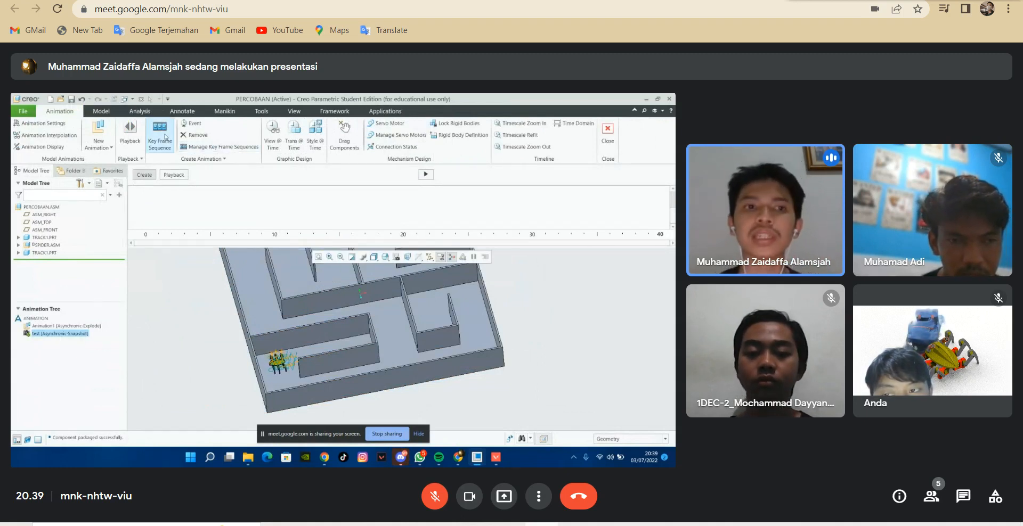
- Create a new key frame sequence with snapshot 1 at time 0, accepting the display of the outdated snapshot
click(161, 140)
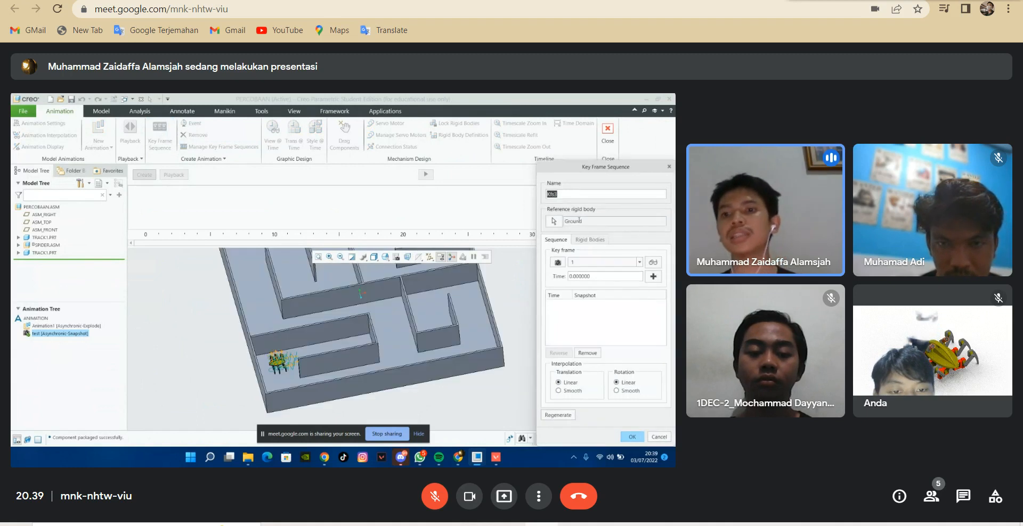
click(635, 262)
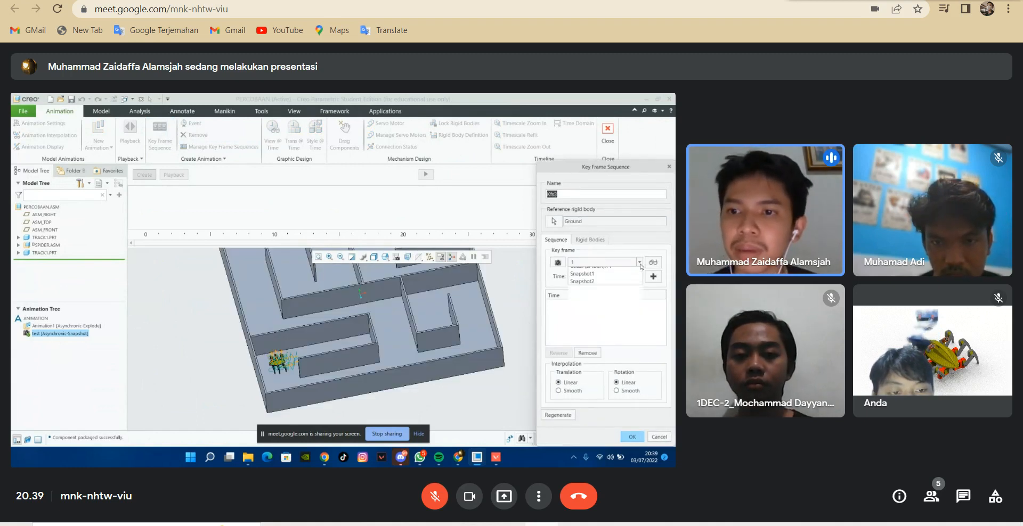
click(589, 272)
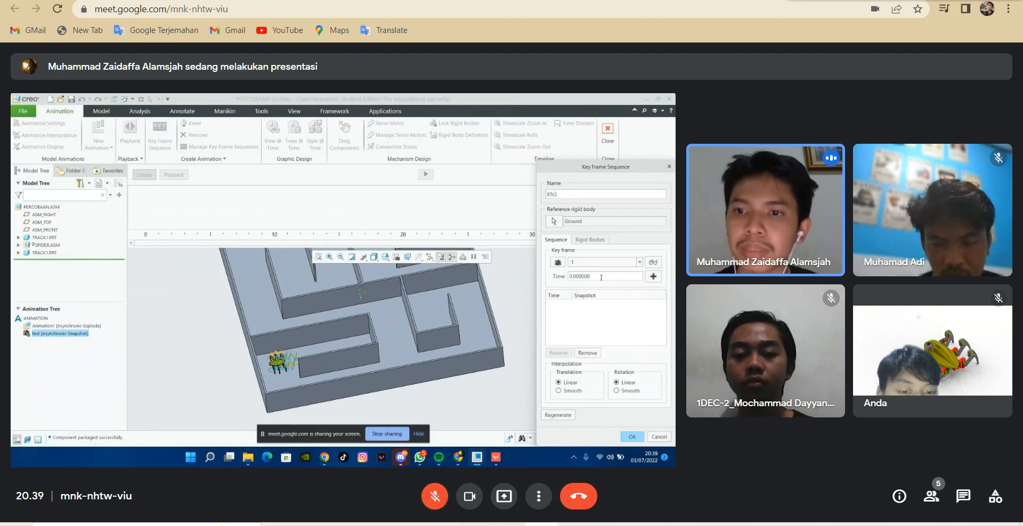
click(653, 276)
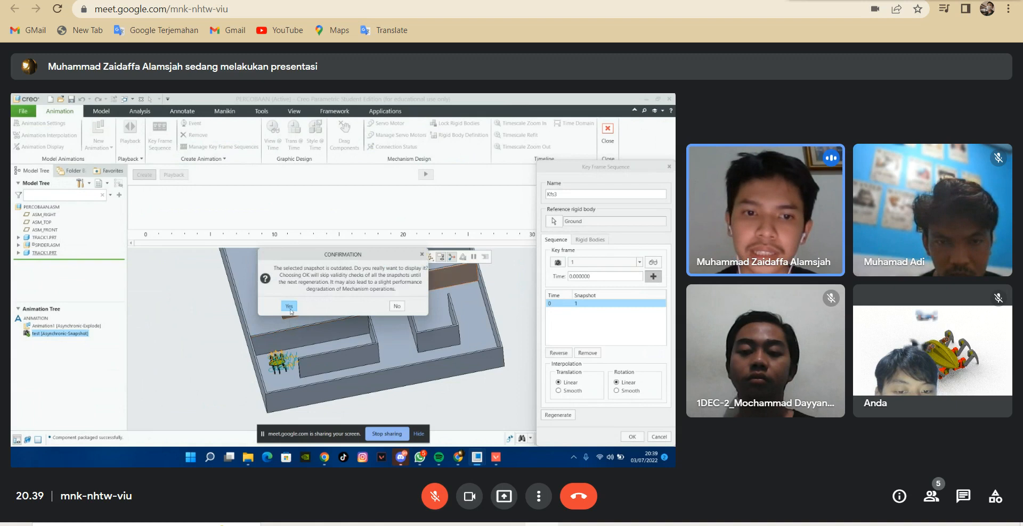
click(288, 307)
mouse_move(329, 354)
middle_down()
mouse_move(406, 396)
mouse_move(424, 368)
middle_up()
- Try to add snapshot 2 at time 5 to the key frame sequence
click(640, 262)
click(584, 281)
double_click(583, 276)
text(0)
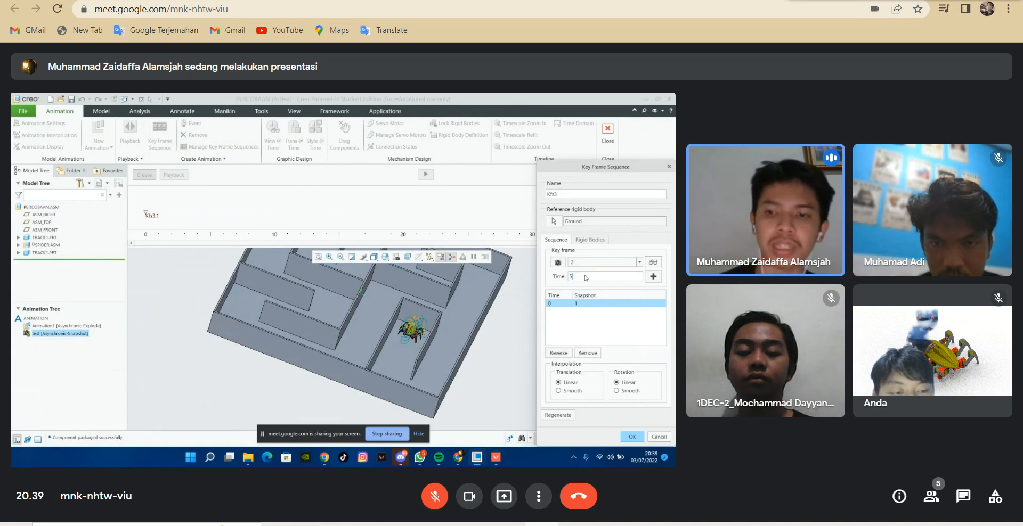
key(Return)
- Restore the sequence's only key frame to snapshot 1 at time 0
click(639, 263)
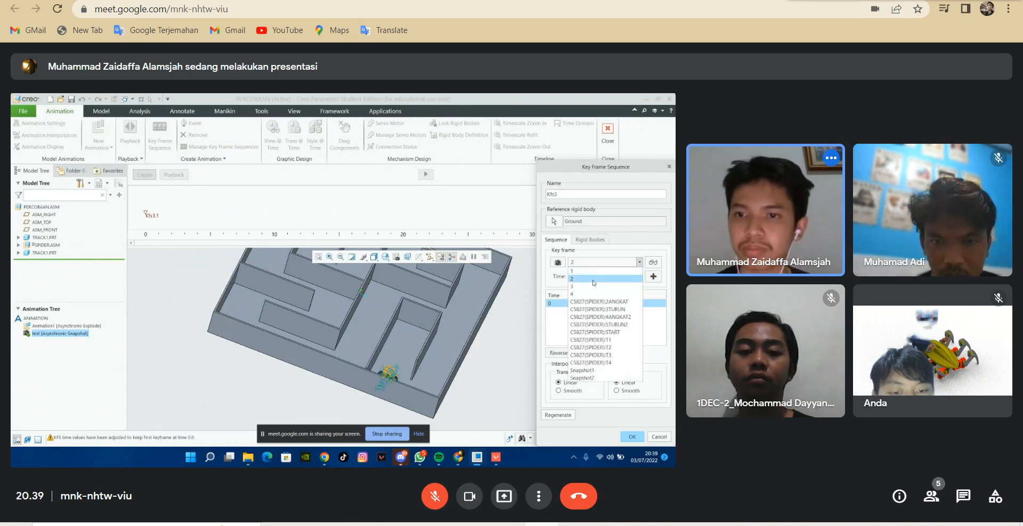
click(602, 270)
double_click(631, 277)
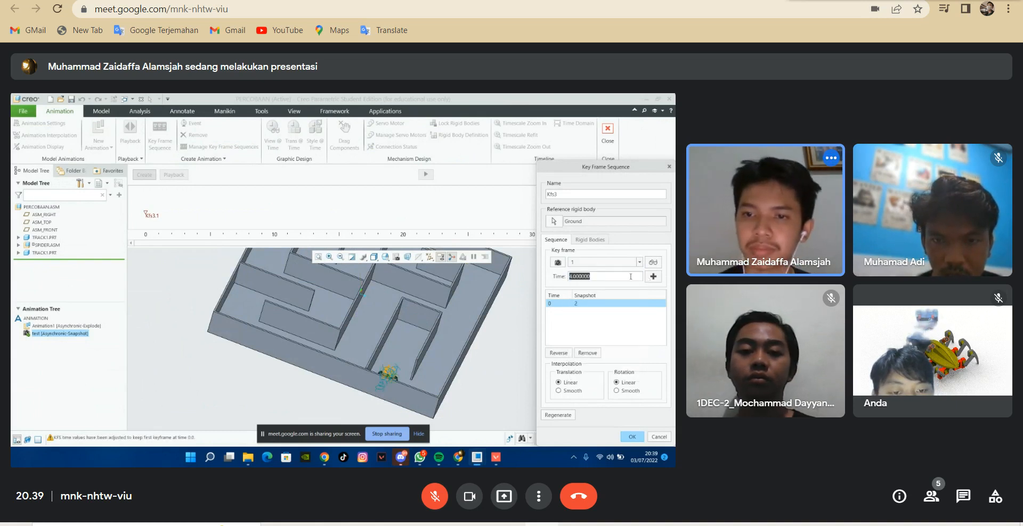
text(0)
key(Return)
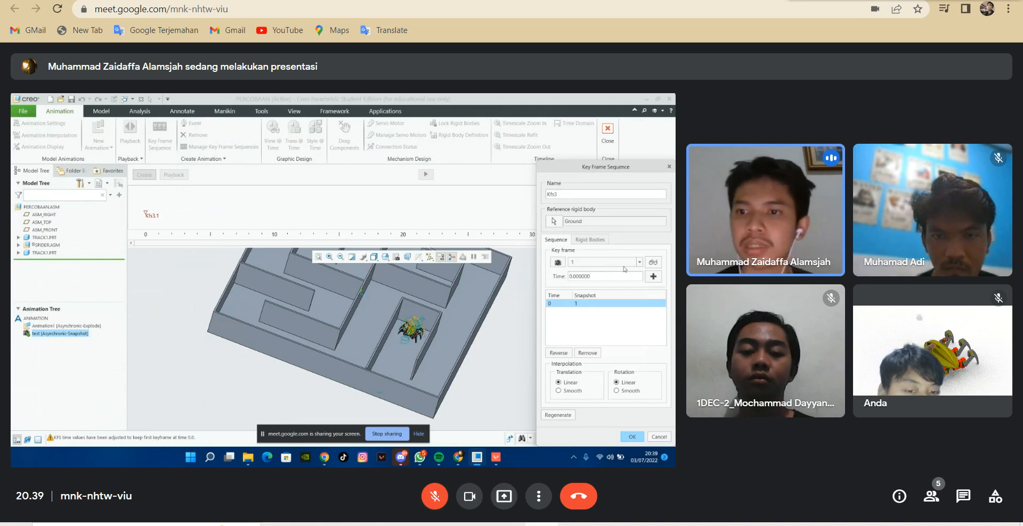
- Add snapshot 2 to the key frame sequence at time 5
click(639, 262)
click(602, 276)
double_click(627, 277)
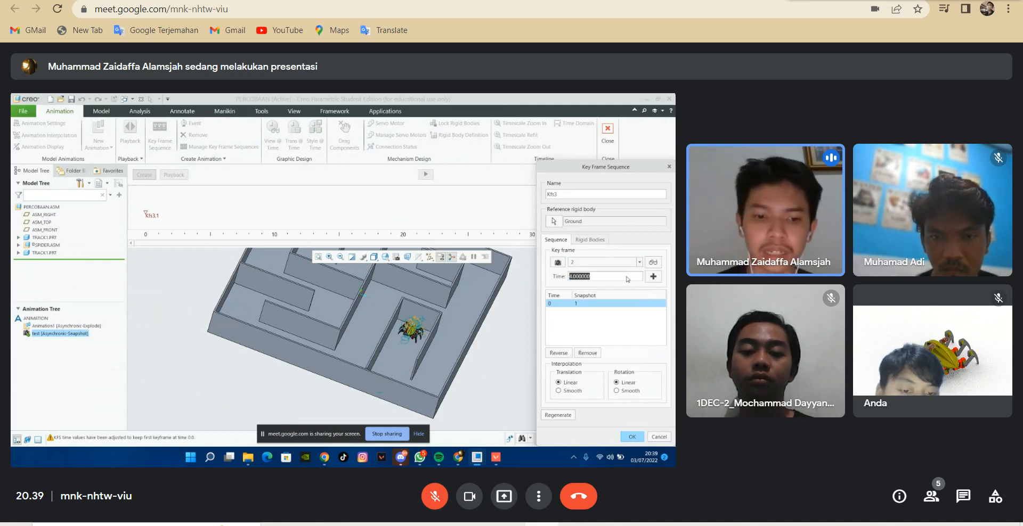
text(5)
click(653, 277)
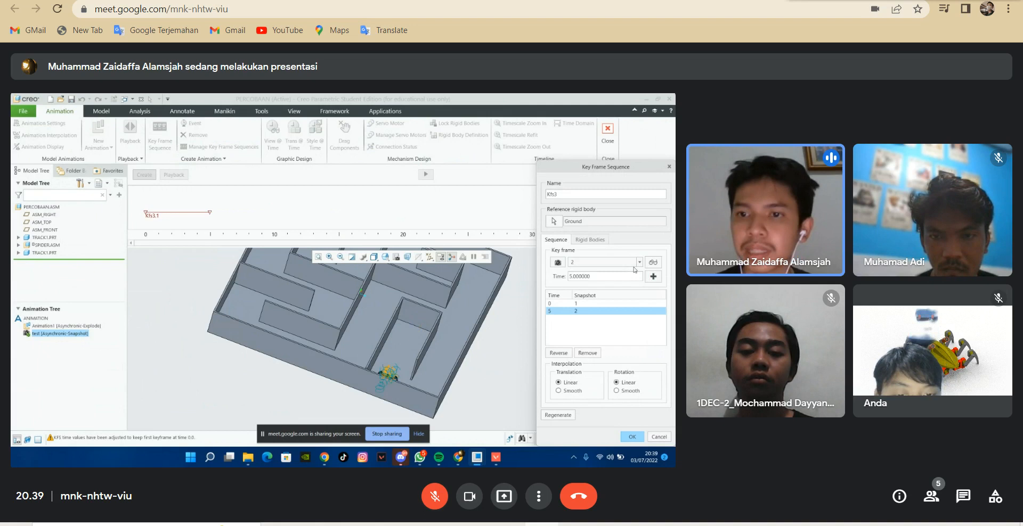
- Add snapshot 3 at time 10 and snapshot 4 at time 15, and accept the key frame sequence
click(639, 262)
click(610, 287)
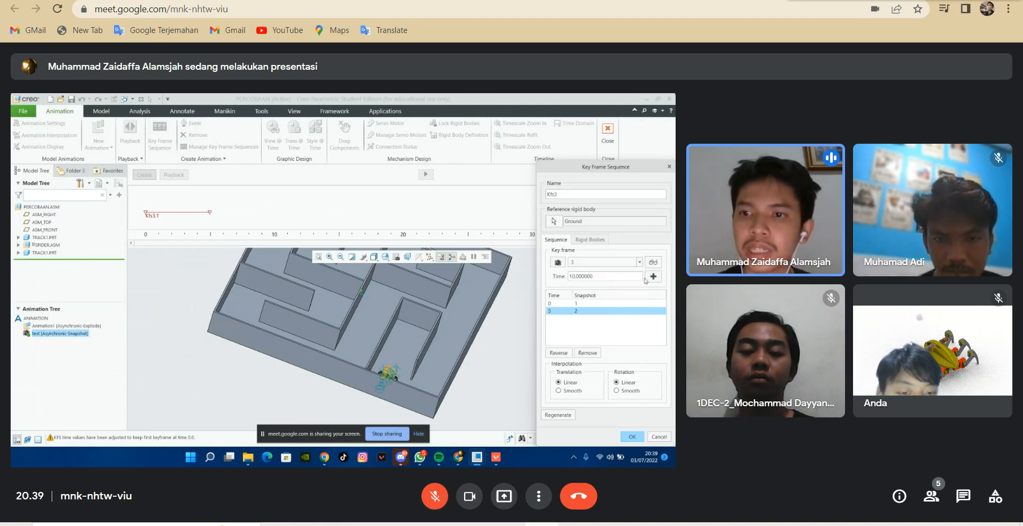
click(653, 277)
click(639, 262)
click(607, 294)
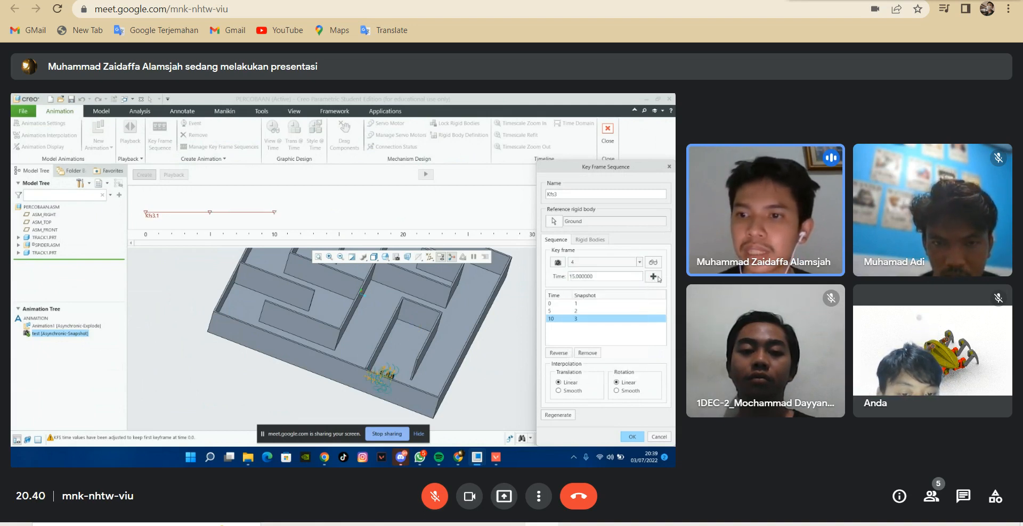
click(653, 276)
middle_drag(426, 335, 515, 310)
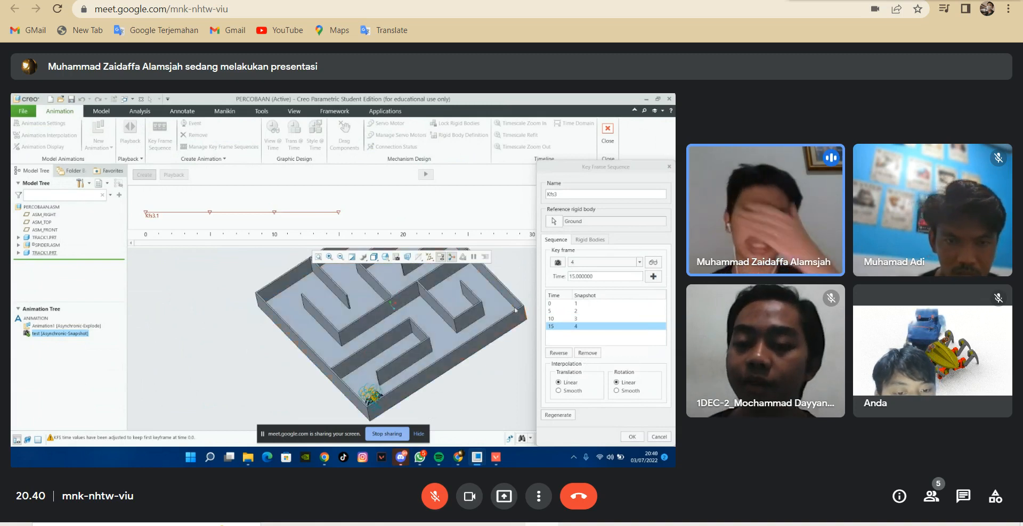
click(630, 437)
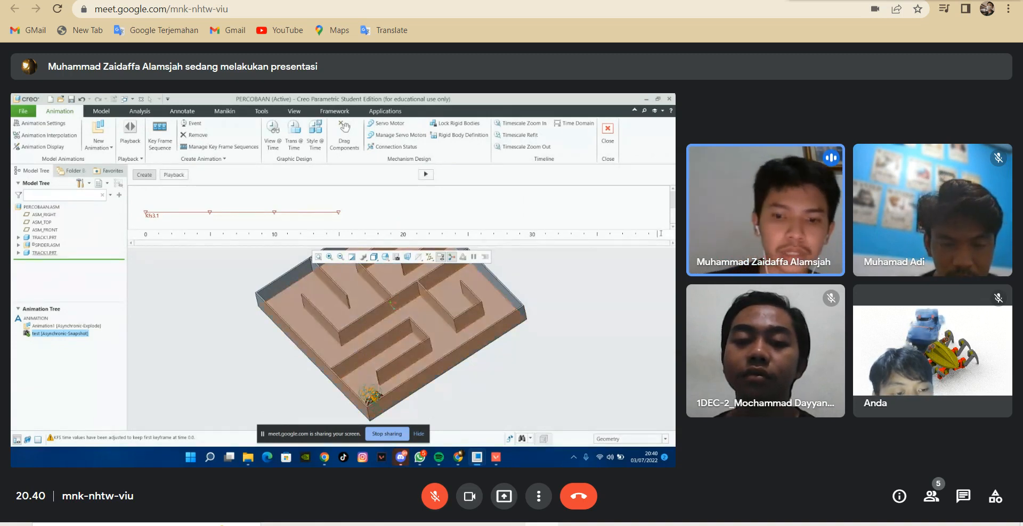
- Set the timeline's end time to 20 and run the spider animation
key(Return)
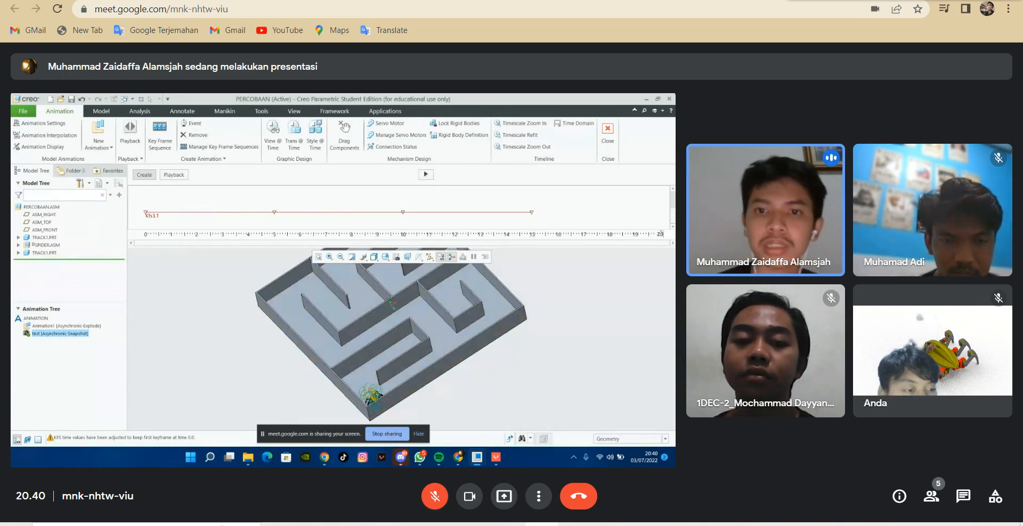
click(429, 175)
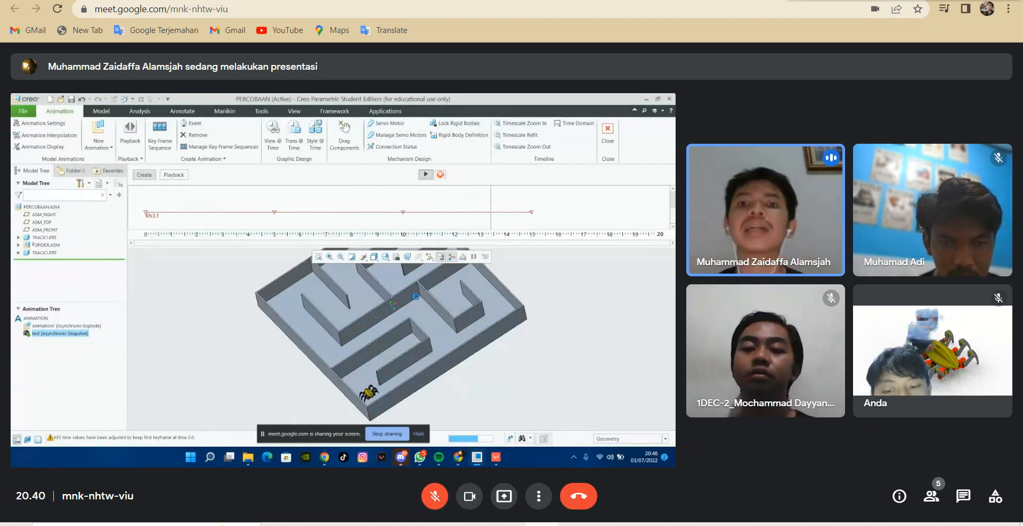
scroll(391, 375, down, 2)
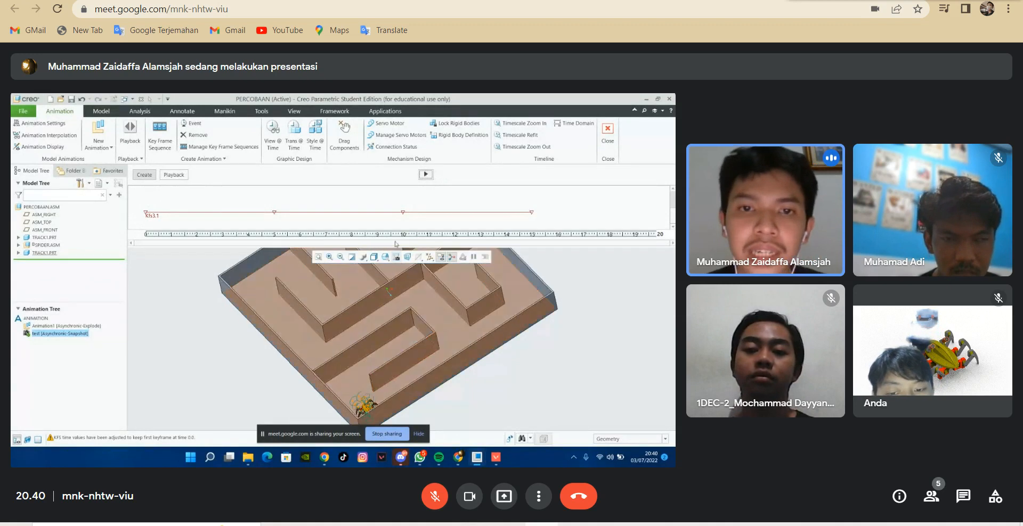
- Include the spider's CL1 and LEFT1 servo motors in the animation timeline and close the motor list
click(405, 137)
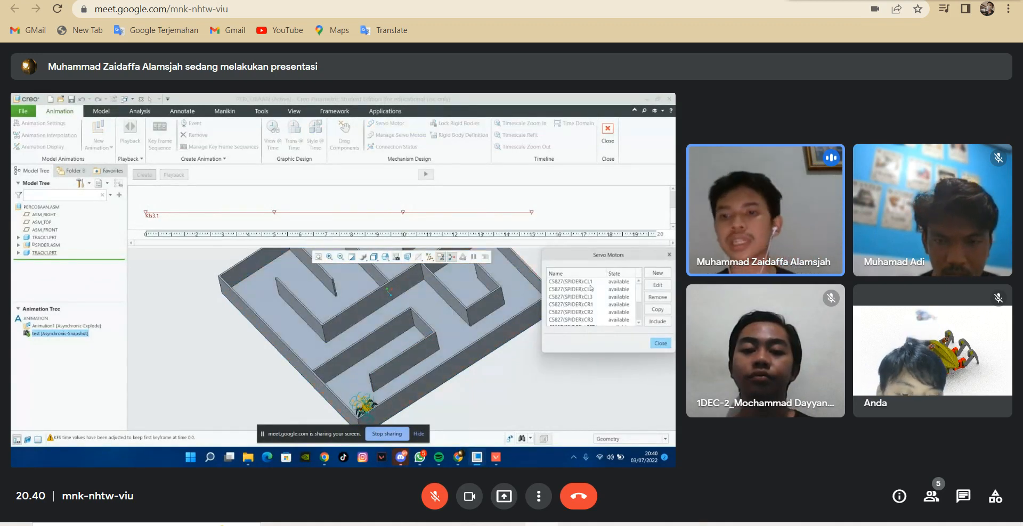
scroll(589, 292, down, 2)
scroll(589, 292, up, 2)
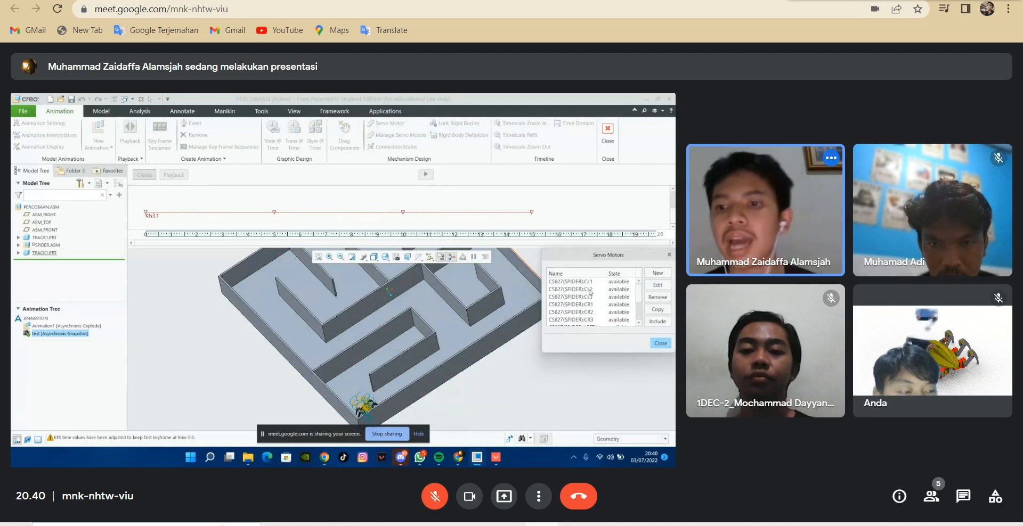
scroll(589, 291, down, 2)
scroll(590, 288, up, 2)
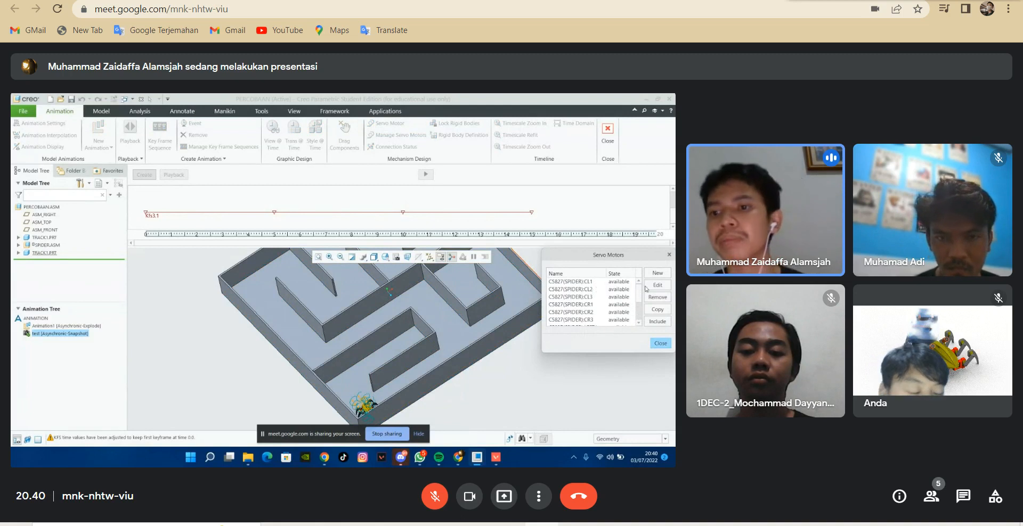
click(589, 282)
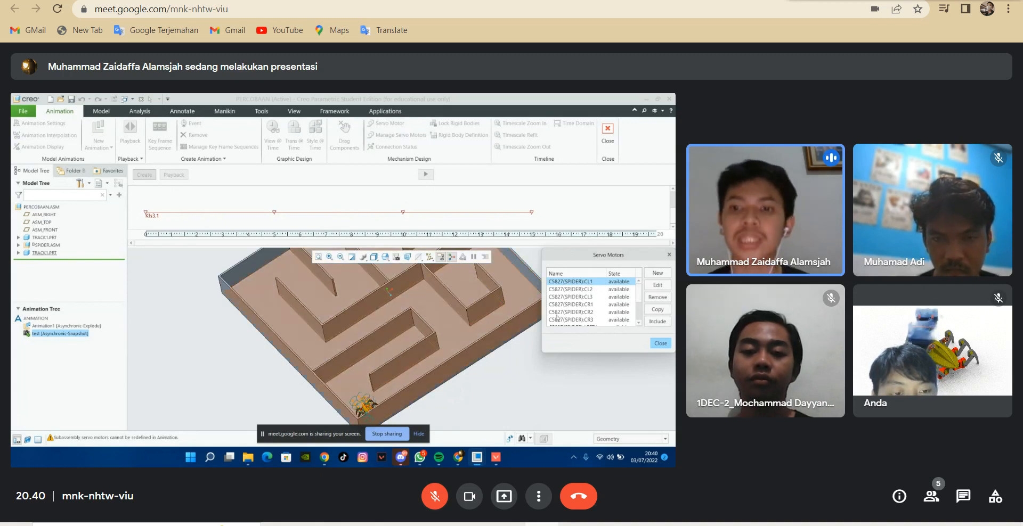
click(653, 321)
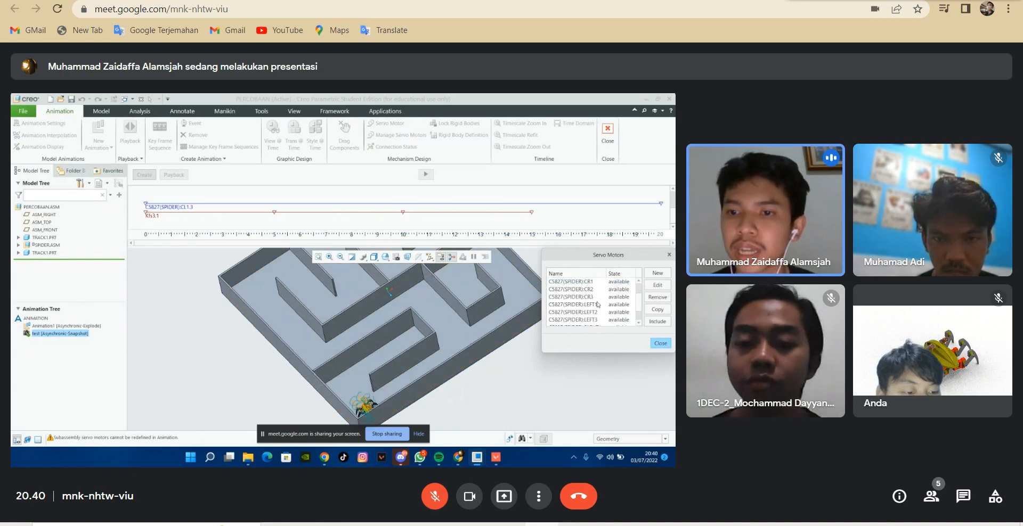
click(596, 305)
click(657, 322)
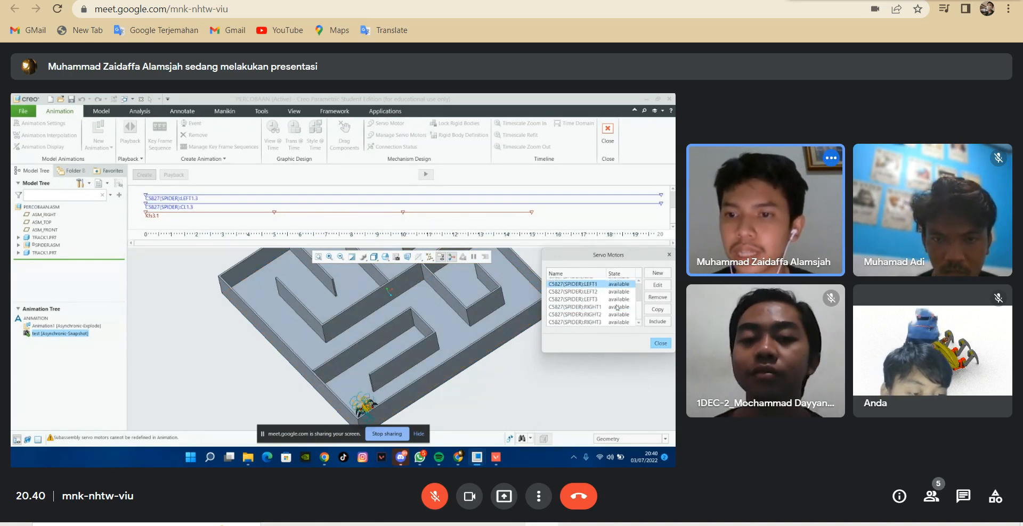
click(660, 343)
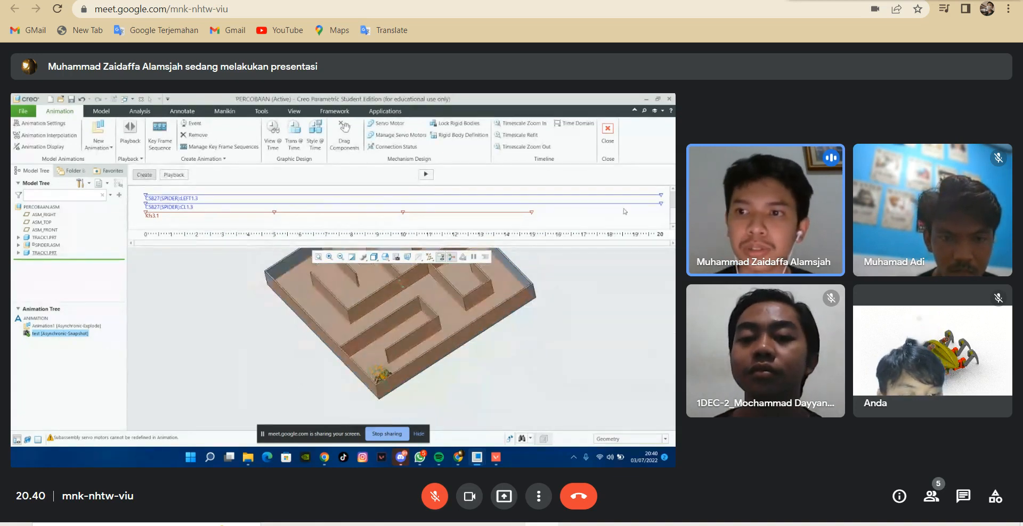
- Shorten the CL1 and LEFT1 servo motor bars on the timeline to end at about time 5
mouse_move(660, 204)
mouse_down()
mouse_move(227, 196)
mouse_move(180, 206)
mouse_move(271, 204)
mouse_up()
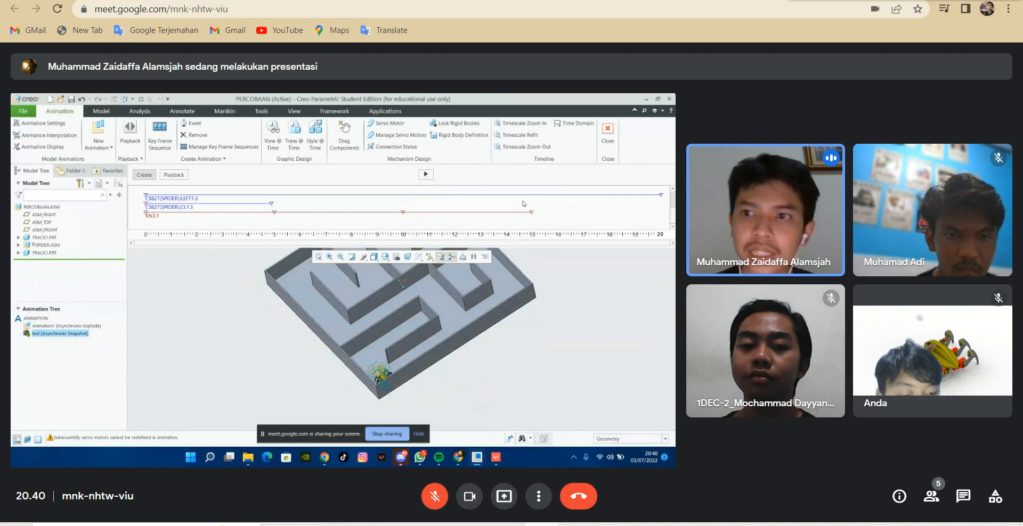
drag(660, 196, 273, 193)
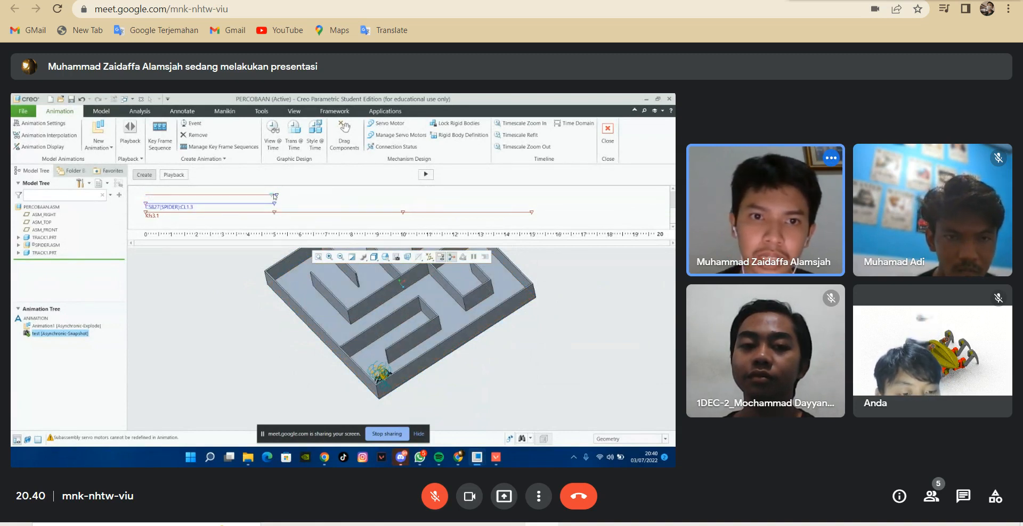
- Include the spider's LEFT2 servo motor in the animation and bring its bar into view on the timeline
click(397, 134)
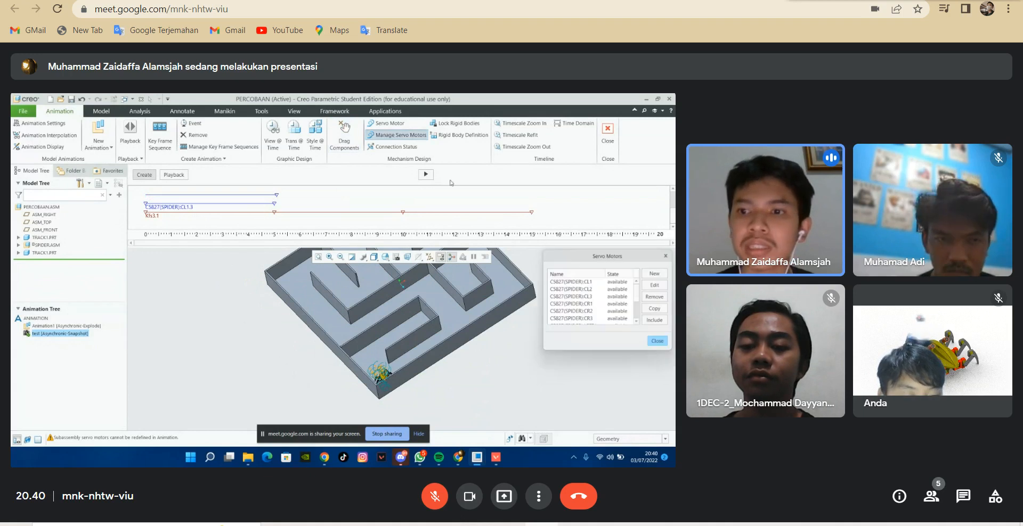
click(595, 289)
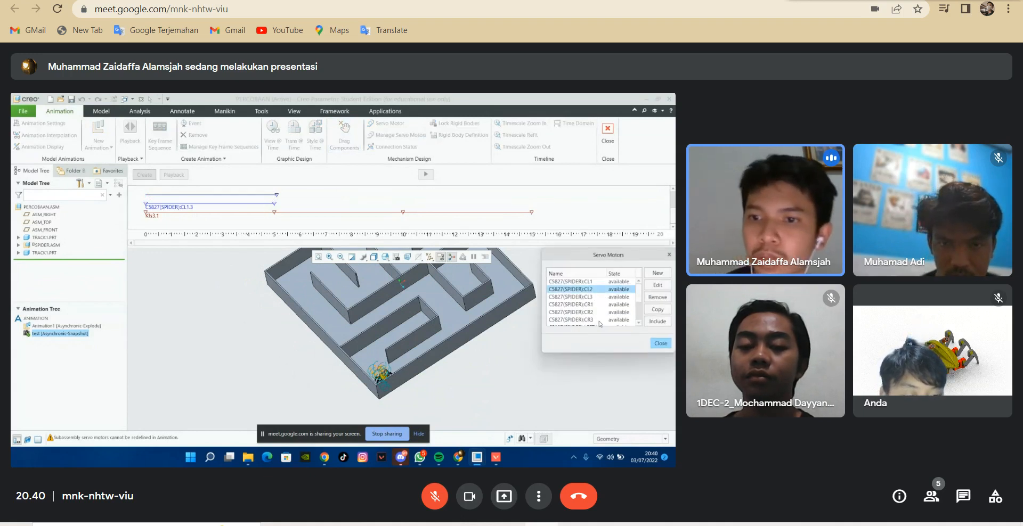
scroll(598, 320, down, 1)
click(598, 313)
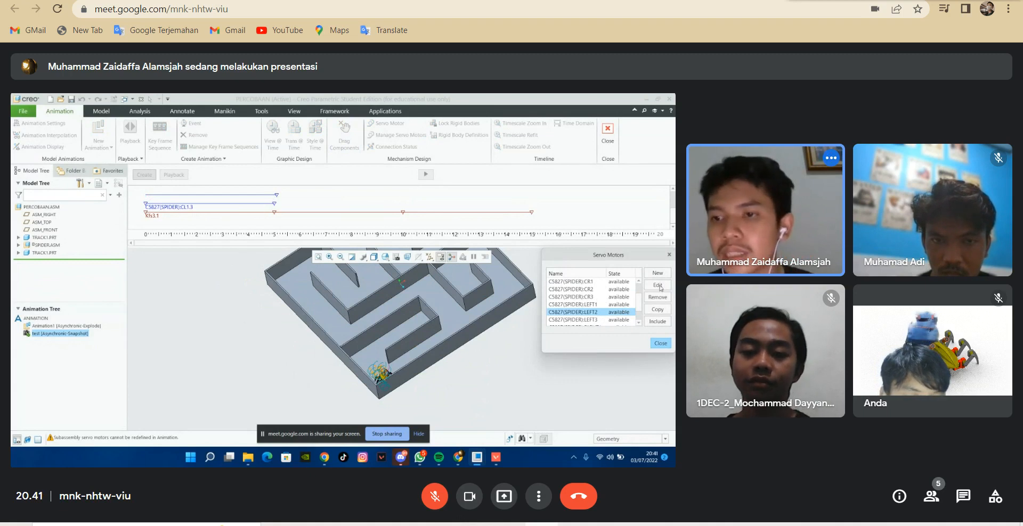
click(659, 323)
click(673, 214)
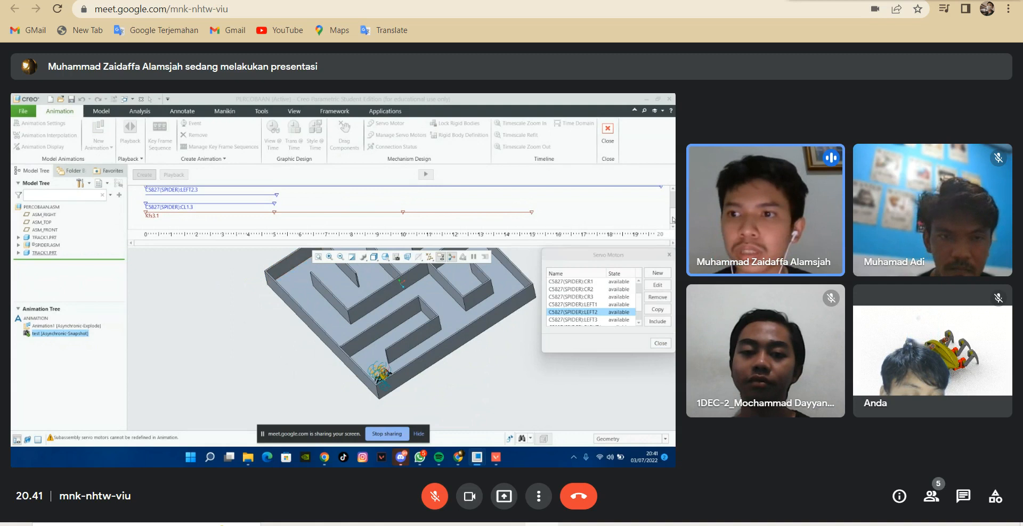
drag(672, 215, 672, 209)
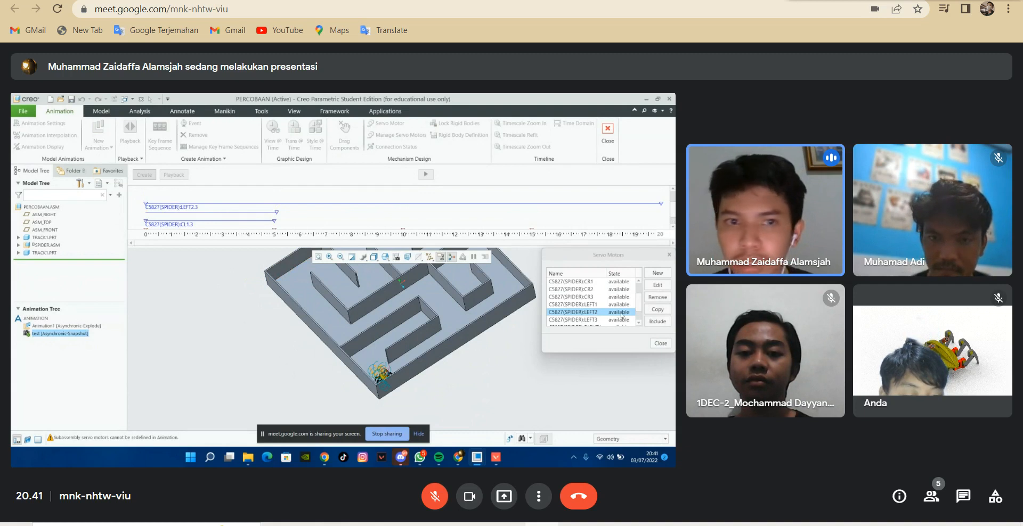
- Close the servo motor list and remove the LEFT2 and LEFT1 motor bars from the timeline
drag(638, 303, 638, 291)
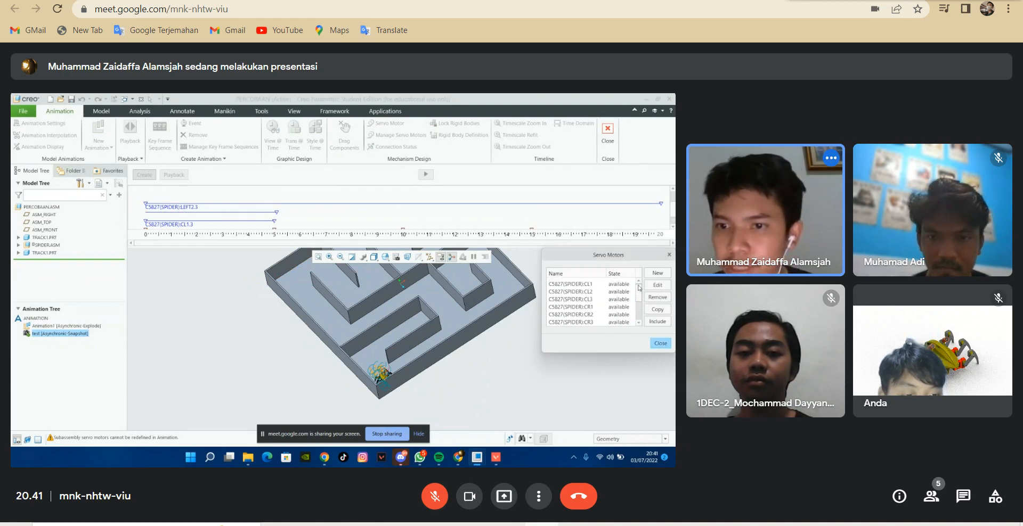
click(584, 289)
click(450, 209)
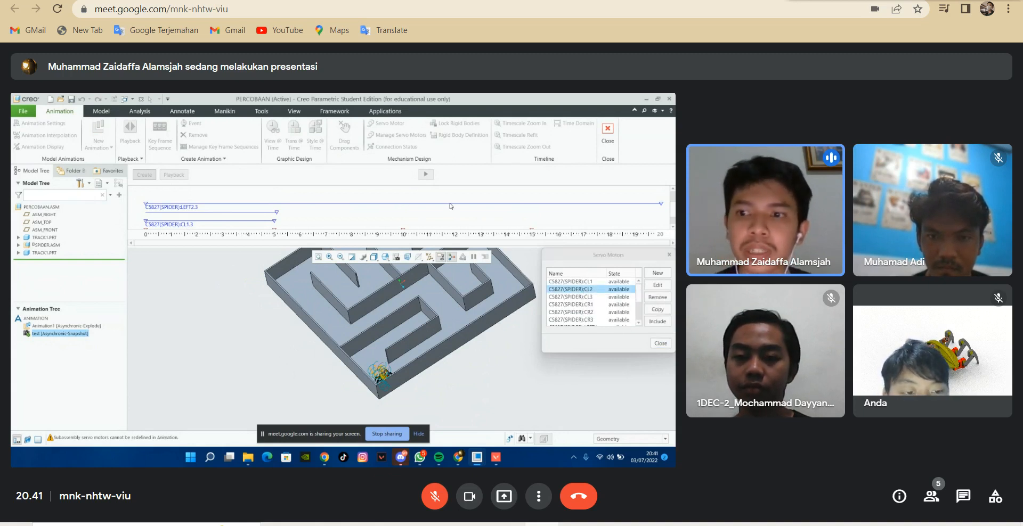
click(658, 343)
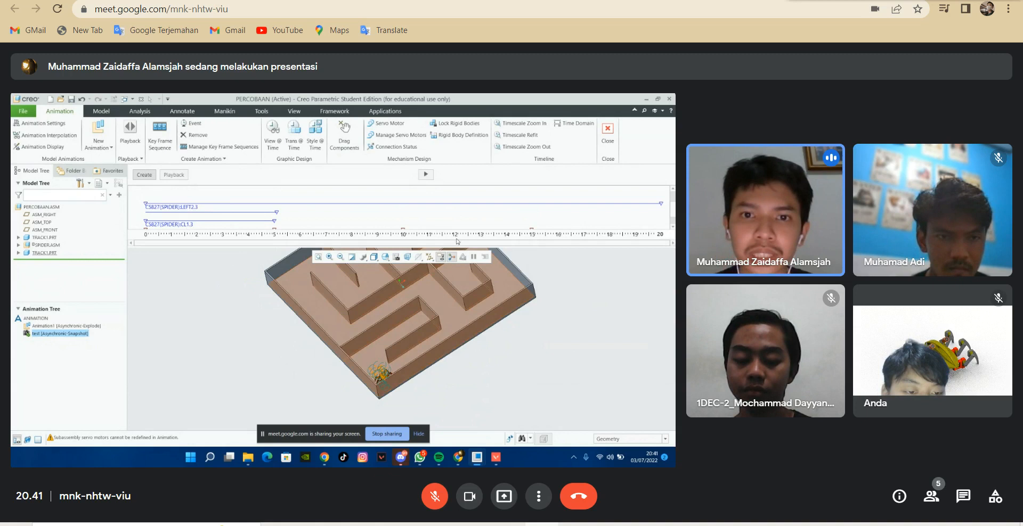
right_click(220, 214)
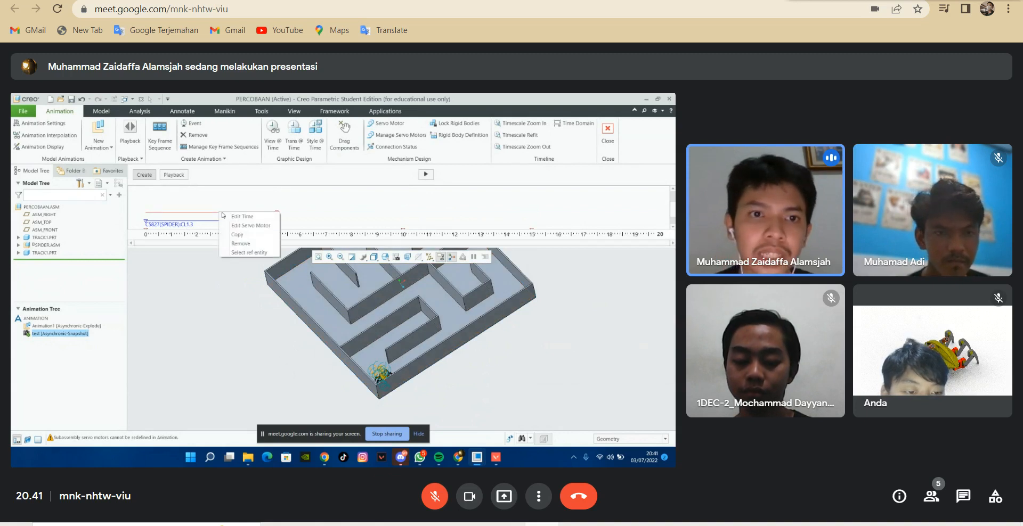
click(264, 238)
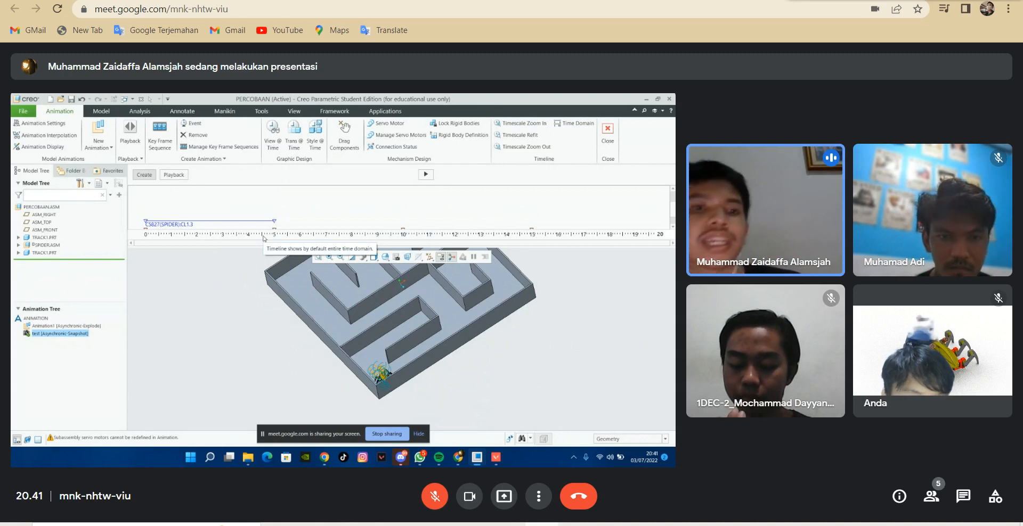
- Include the spider's CR1 and RIGHT1 servo motors in the animation timeline
click(397, 135)
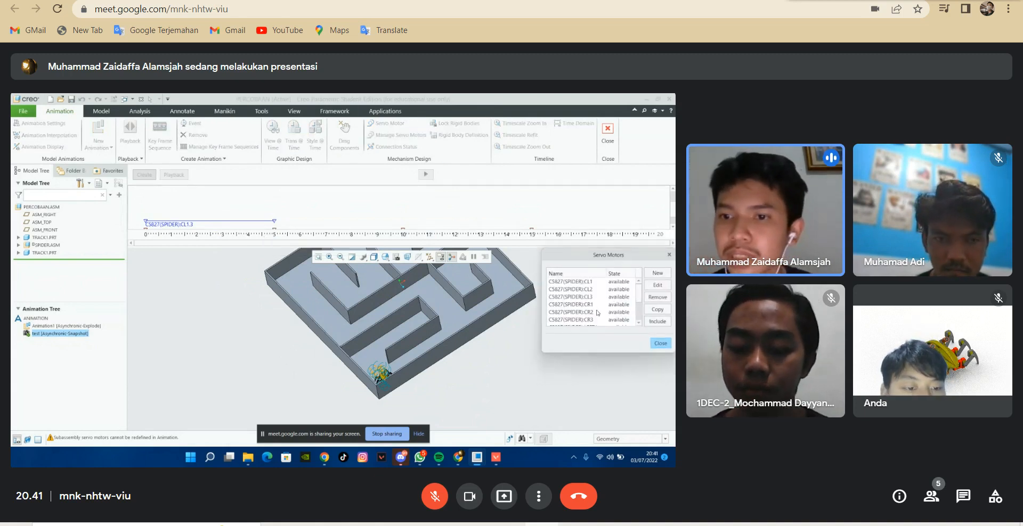
scroll(639, 309, down, 2)
scroll(639, 310, down, 1)
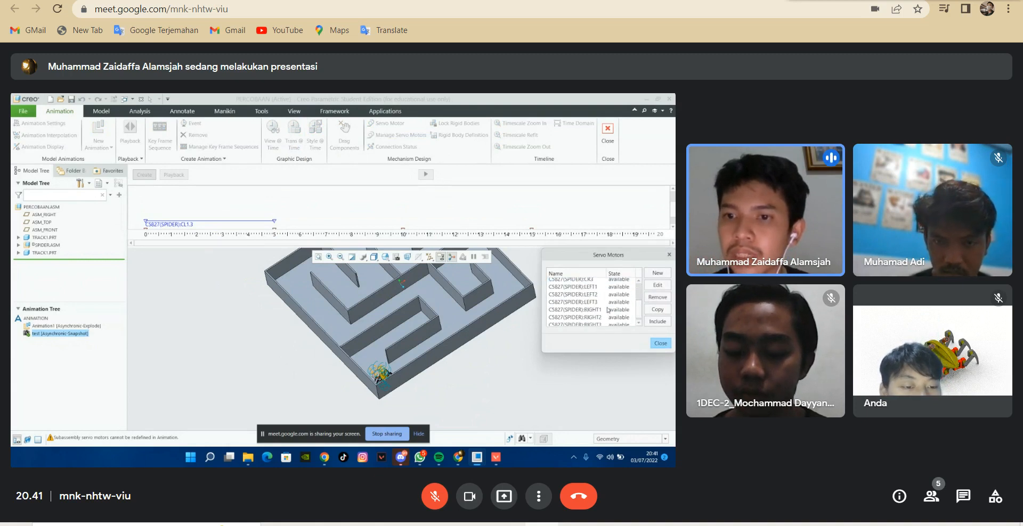
click(659, 321)
click(601, 312)
click(656, 322)
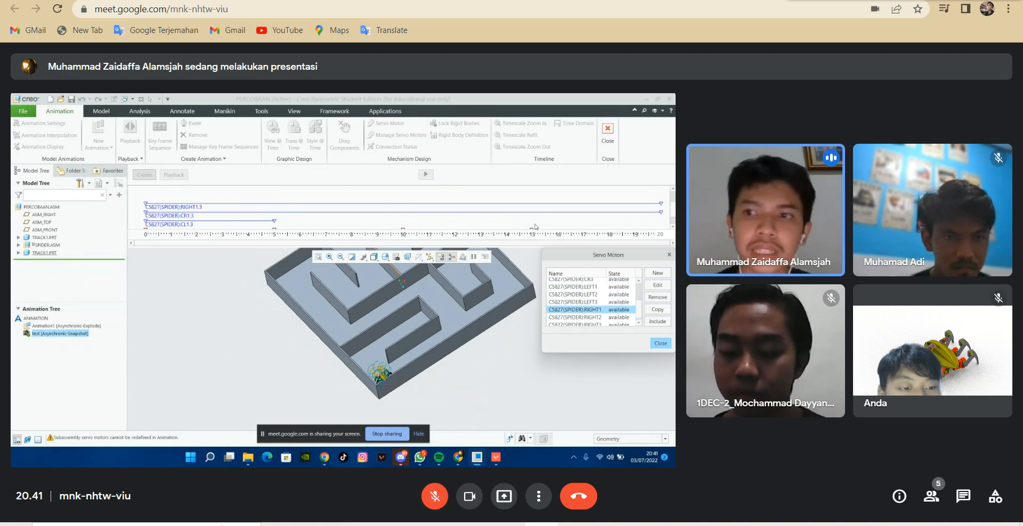
- Close the motor list and set the CR1 and RIGHT1 bars to run from time 5 to about 7.2
click(146, 215)
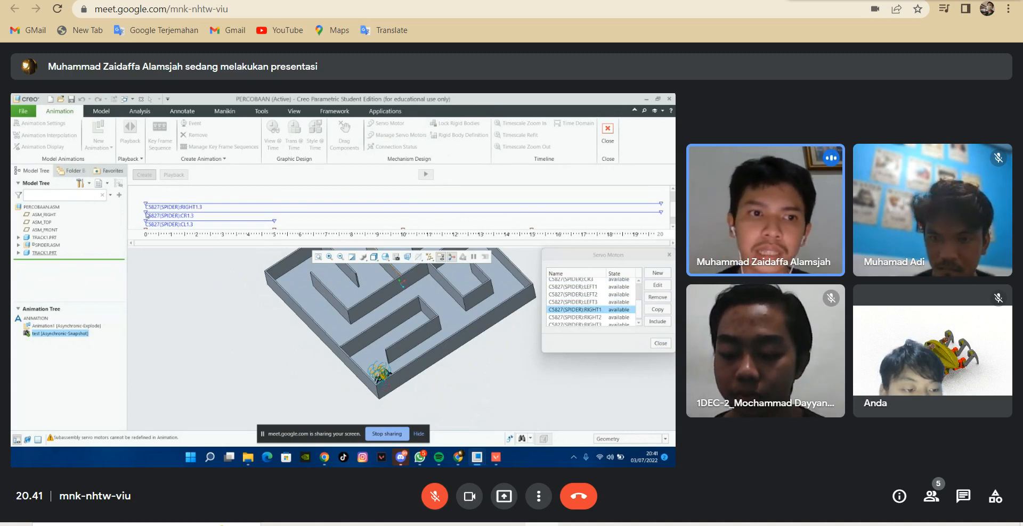
click(662, 345)
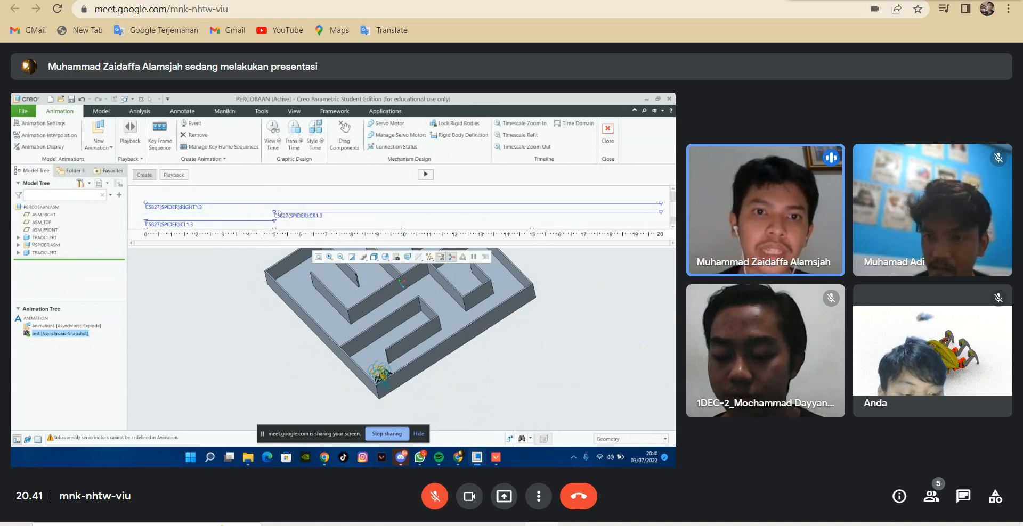
mouse_move(275, 213)
mouse_down()
mouse_move(250, 212)
mouse_move(273, 213)
mouse_up()
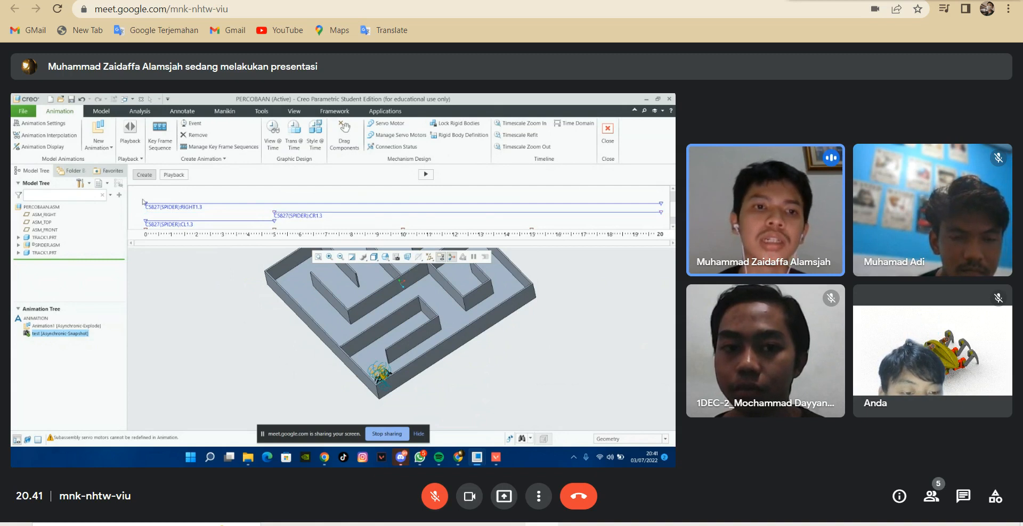
drag(144, 205, 274, 207)
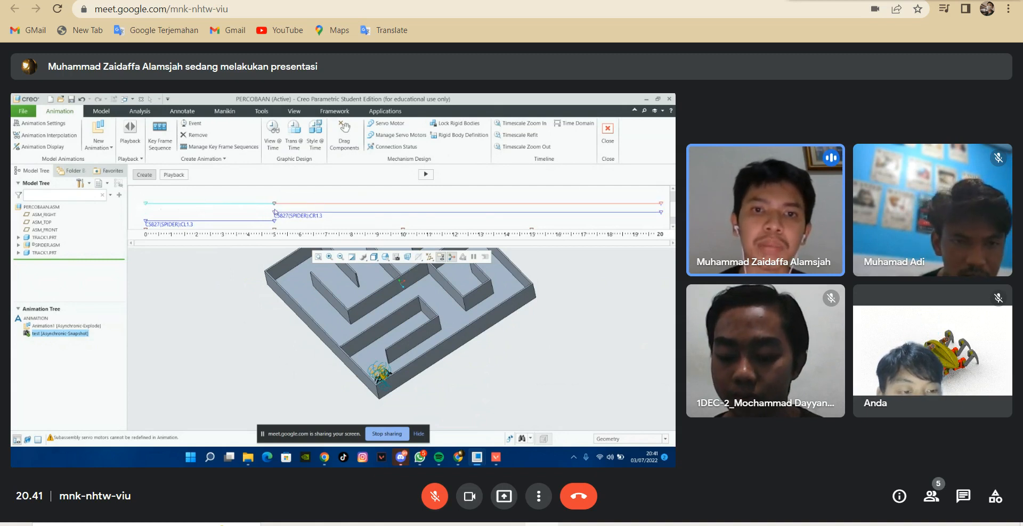
drag(662, 206, 331, 205)
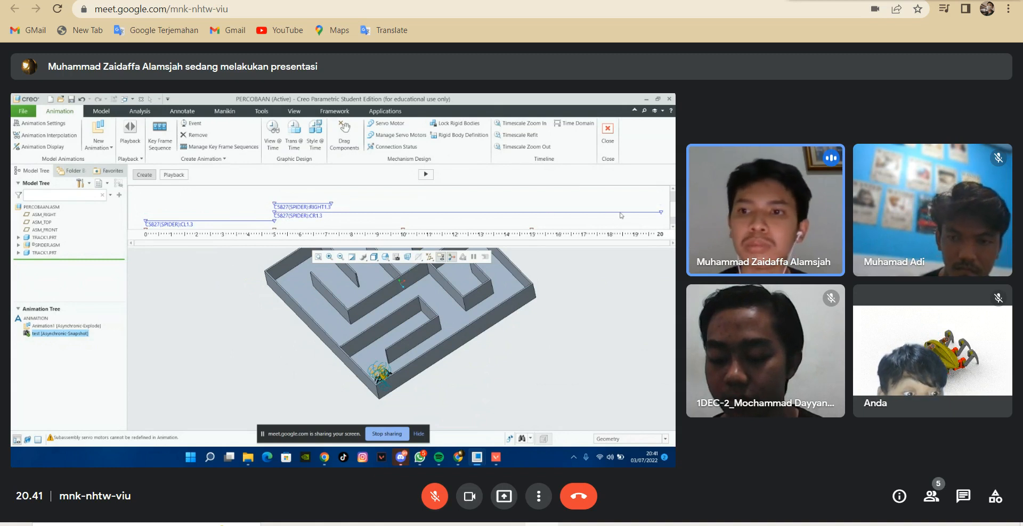
drag(661, 213, 331, 213)
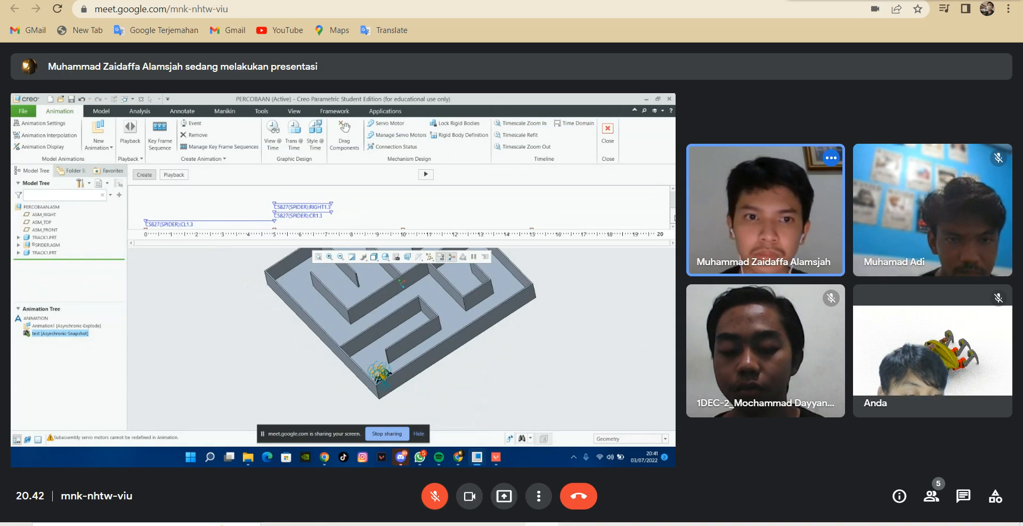
- Shorten the CL1 bar to end at about time 2 and move the CR1 and RIGHT1 bars to run from 0 to about 2.4
drag(674, 216, 673, 222)
drag(274, 205, 148, 195)
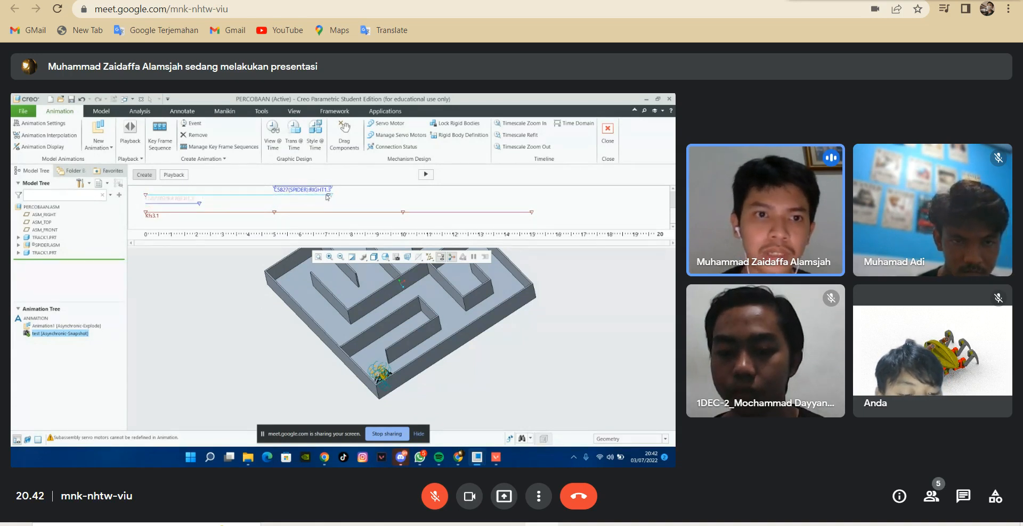
drag(673, 213, 673, 211)
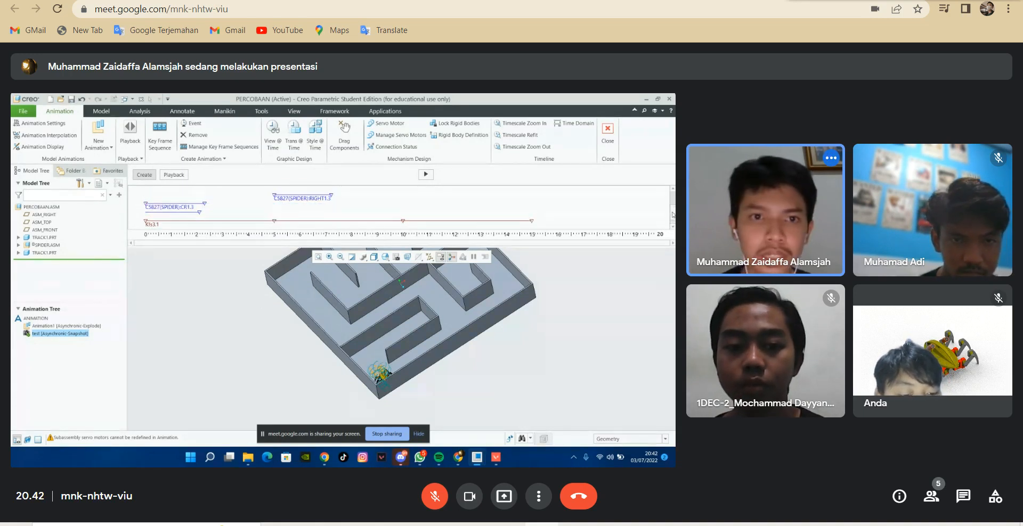
drag(274, 195, 146, 196)
drag(241, 199, 209, 197)
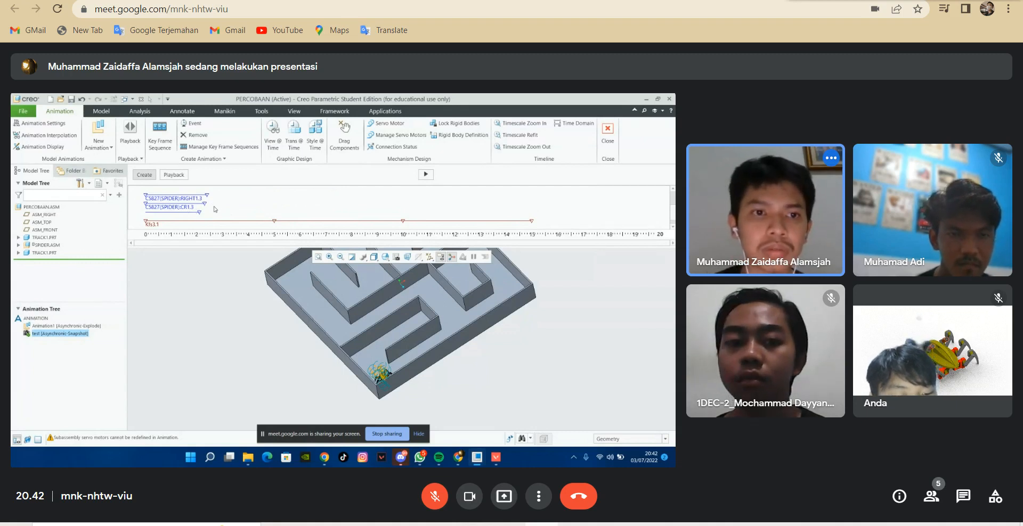
- Shift the CR1 and RIGHT1 bars on the timeline to run from about time 1 to about 3.2
drag(204, 205, 248, 204)
drag(146, 205, 171, 205)
drag(249, 204, 228, 205)
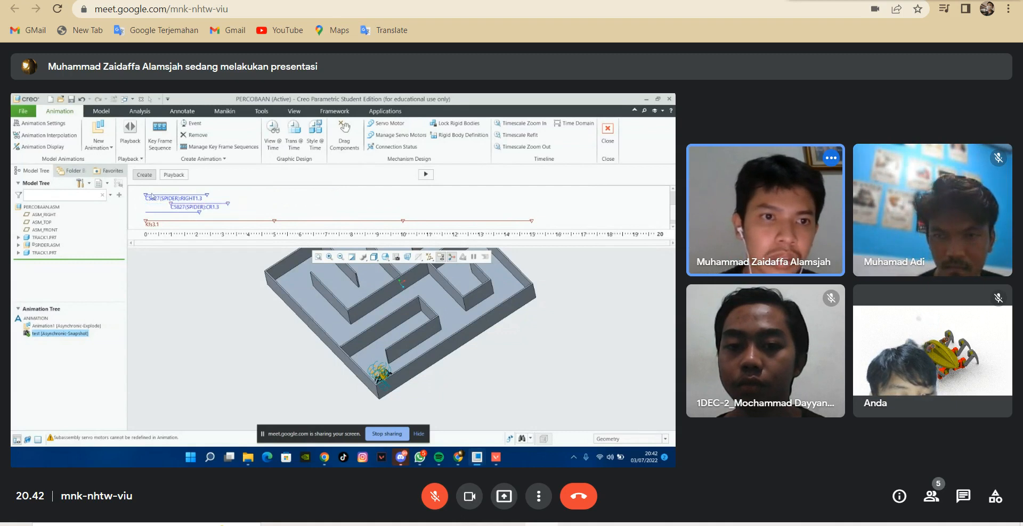
drag(146, 197, 172, 199)
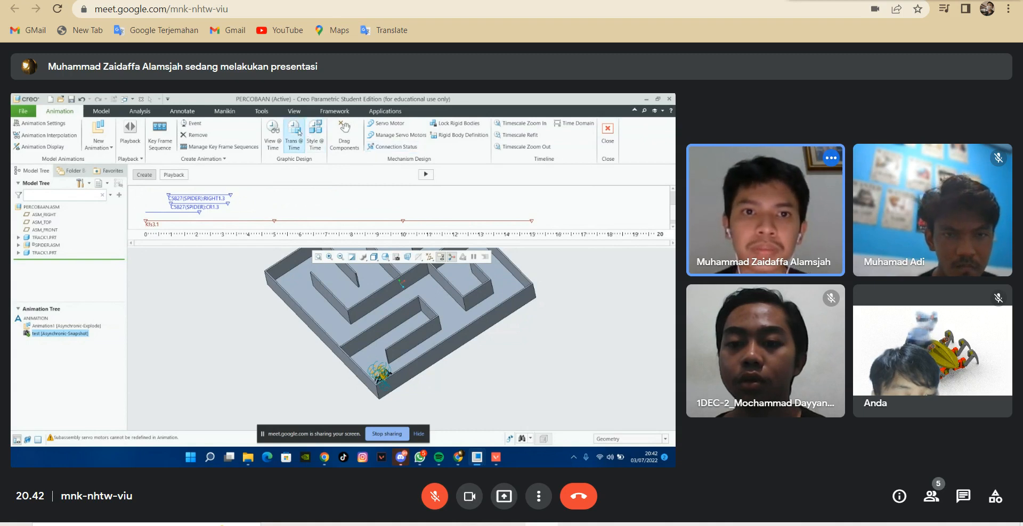
- Remove the RIGHT1 and CR1 servo motor bars from the timeline
right_click(203, 196)
click(213, 228)
right_click(204, 202)
click(234, 237)
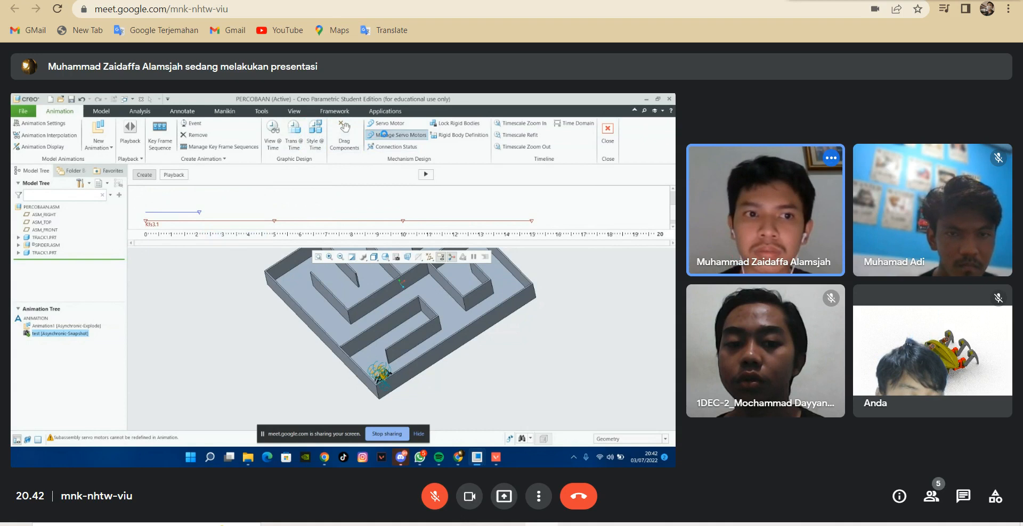
- Include the spider's LEFT1 servo motor in the animation from the servo motor list
click(383, 135)
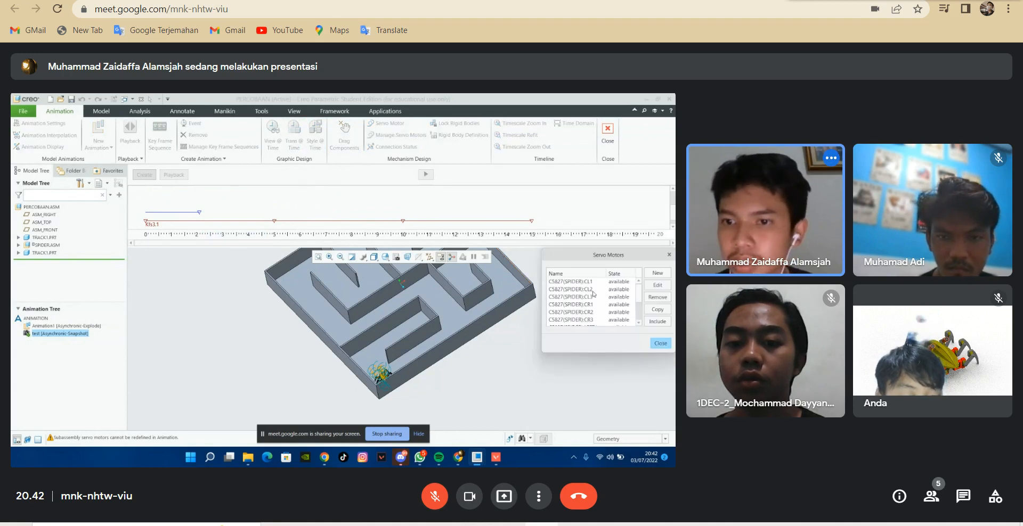
scroll(591, 308, down, 2)
click(590, 285)
click(662, 322)
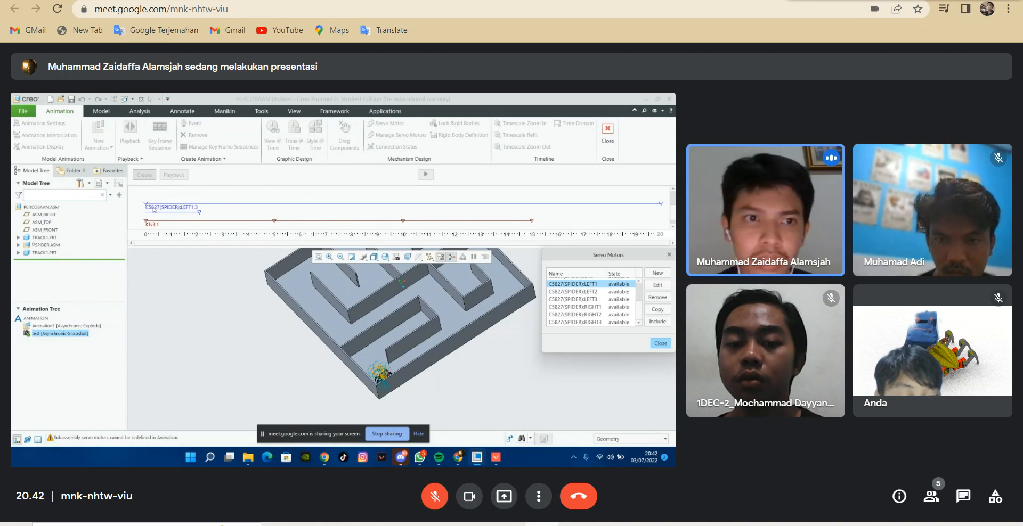
click(661, 206)
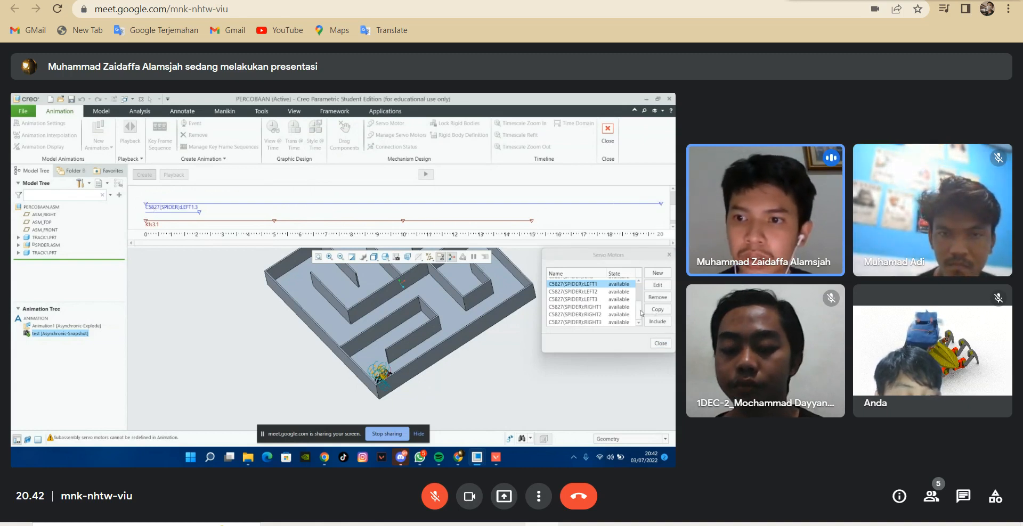
- Include the spider's CR1 and RIGHT1 servo motors in the animation alongside LEFT1
scroll(612, 306, up, 3)
click(595, 305)
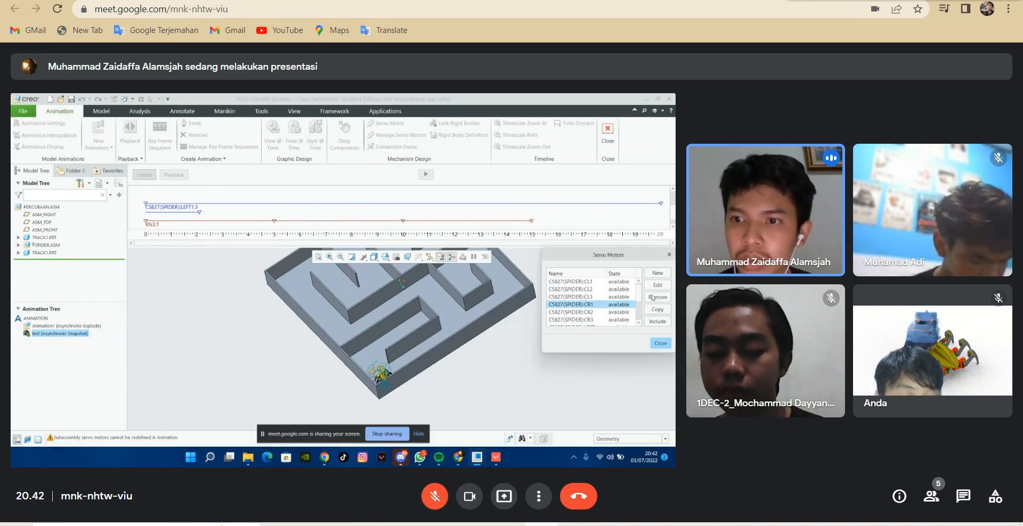
click(657, 322)
drag(640, 292, 640, 301)
scroll(613, 304, down, 3)
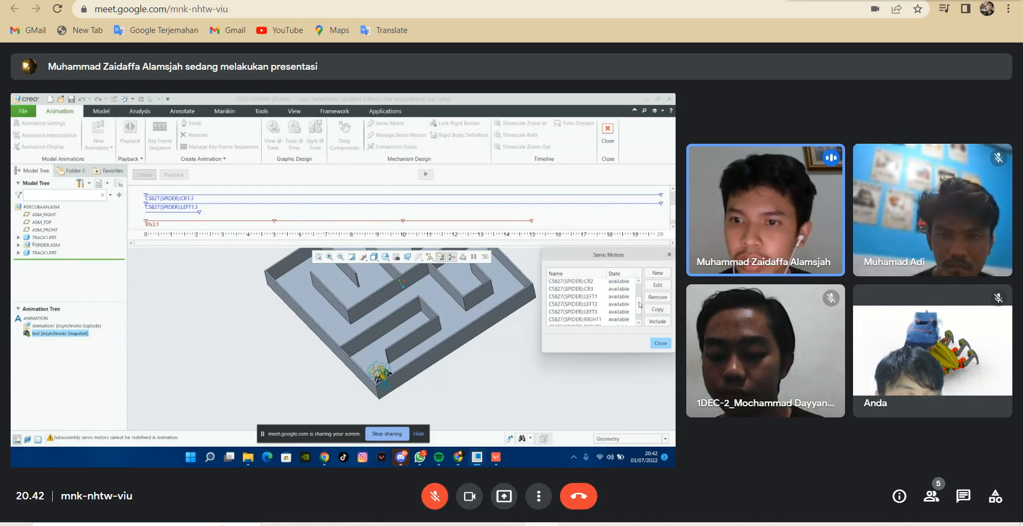
click(601, 307)
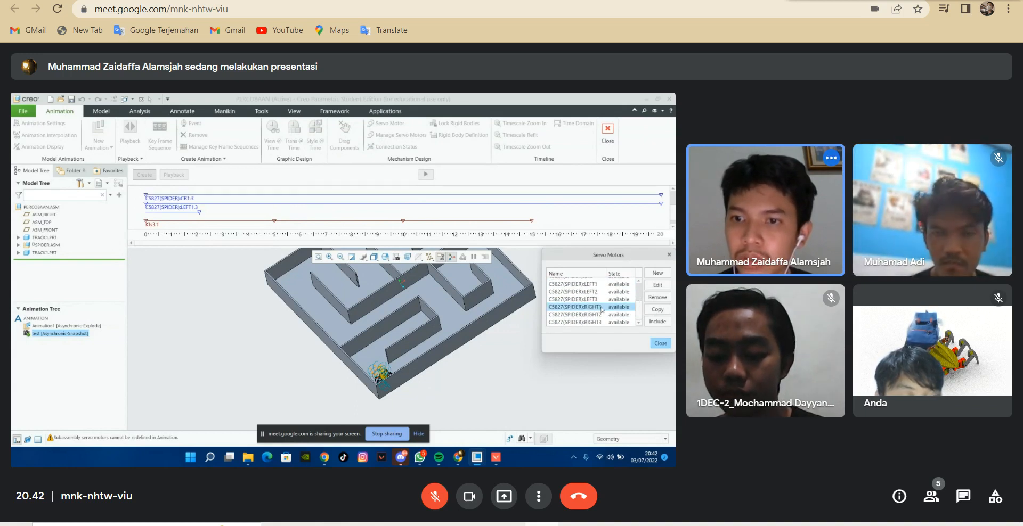
click(655, 323)
- Include the spider's CL2, LEFT2 and CR2 servo motors in the animation
drag(637, 297, 638, 312)
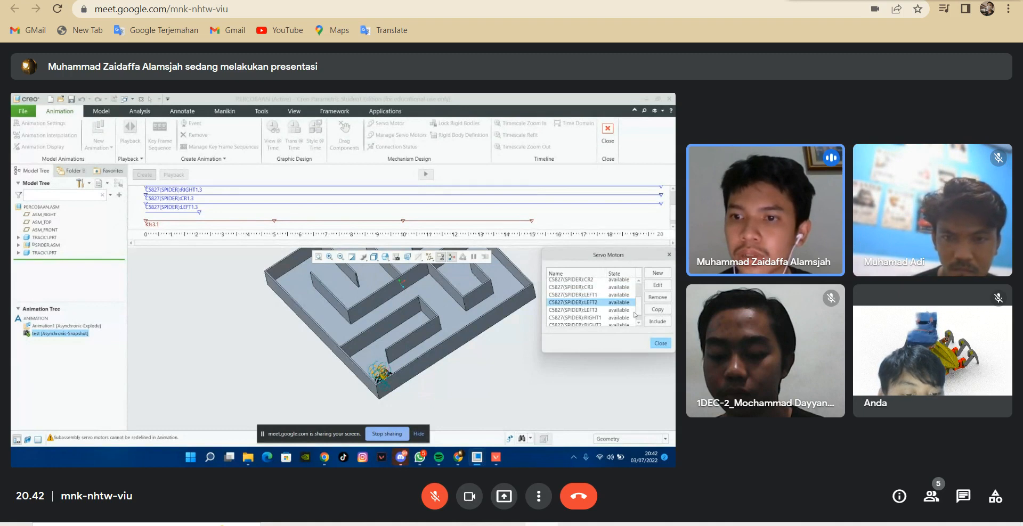
scroll(636, 307, up, 2)
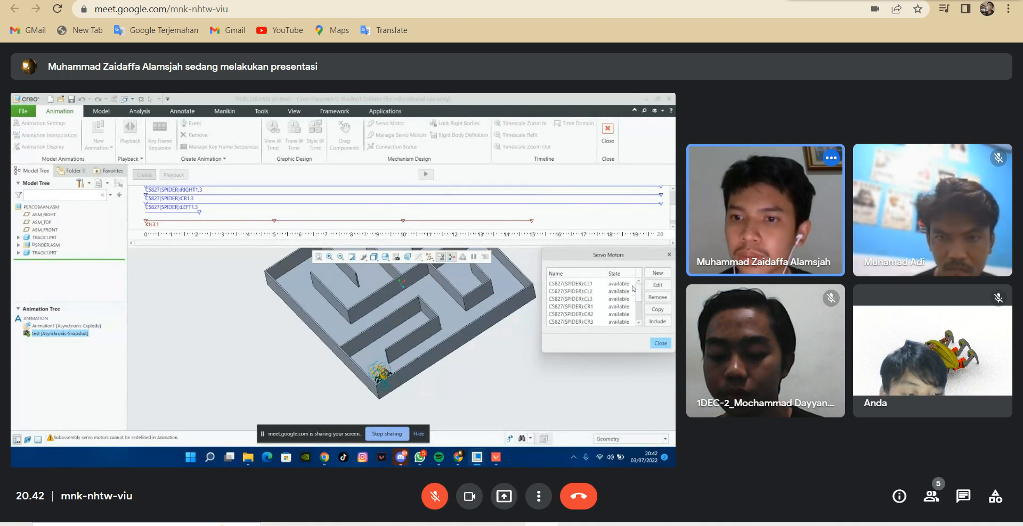
click(588, 315)
- Include the LEFT2 servo motor a second time, close the motor list and remove the duplicate LEFT2 bar from the timeline
drag(639, 298, 639, 305)
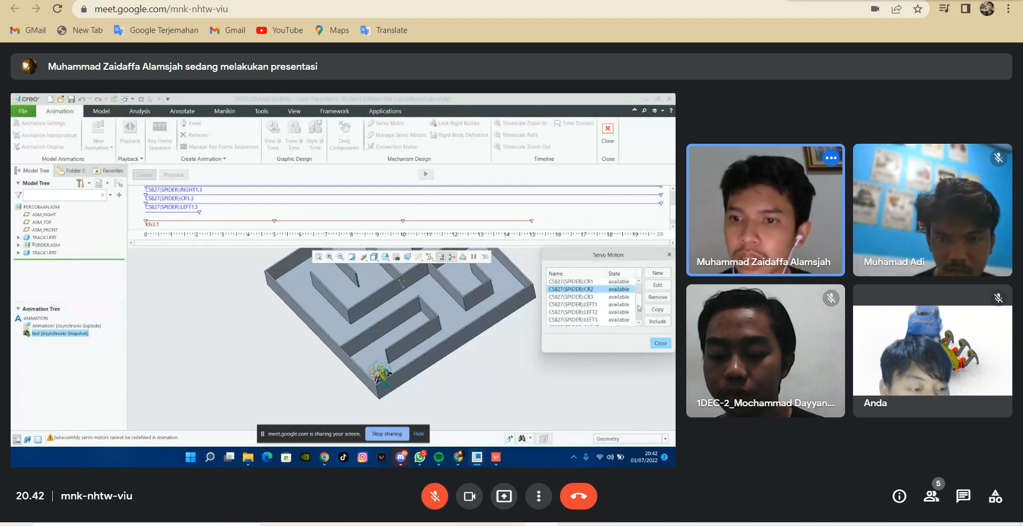
scroll(638, 304, down, 2)
click(591, 307)
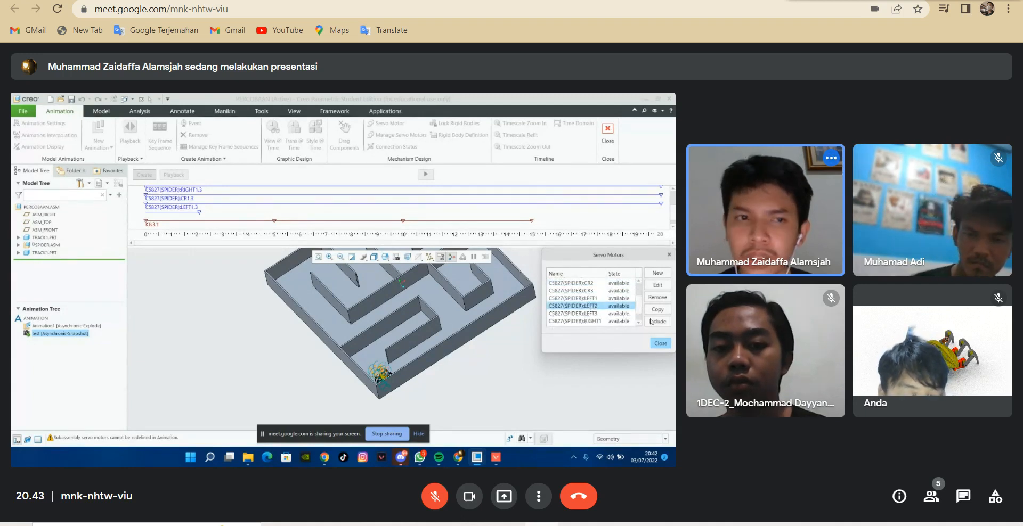
click(660, 343)
drag(674, 218, 674, 199)
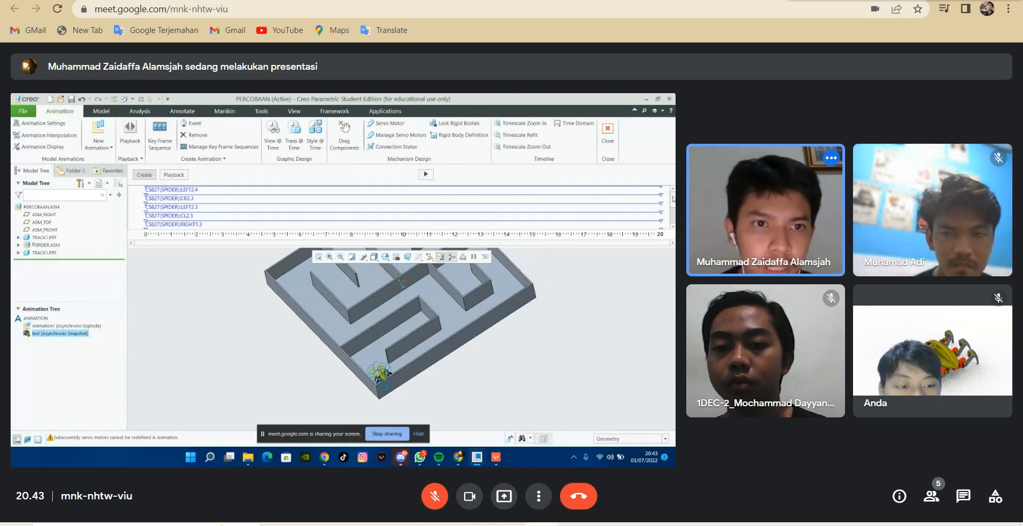
right_click(200, 190)
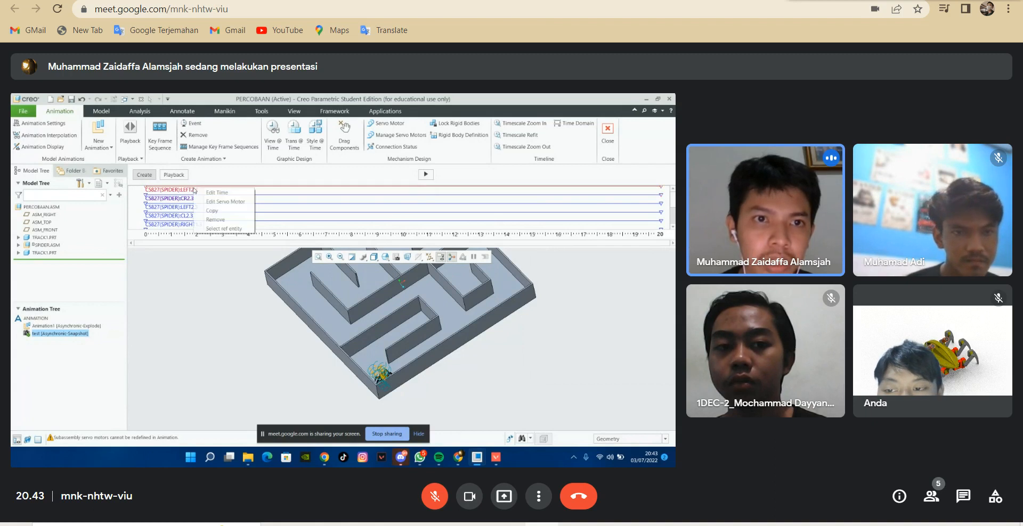
click(213, 220)
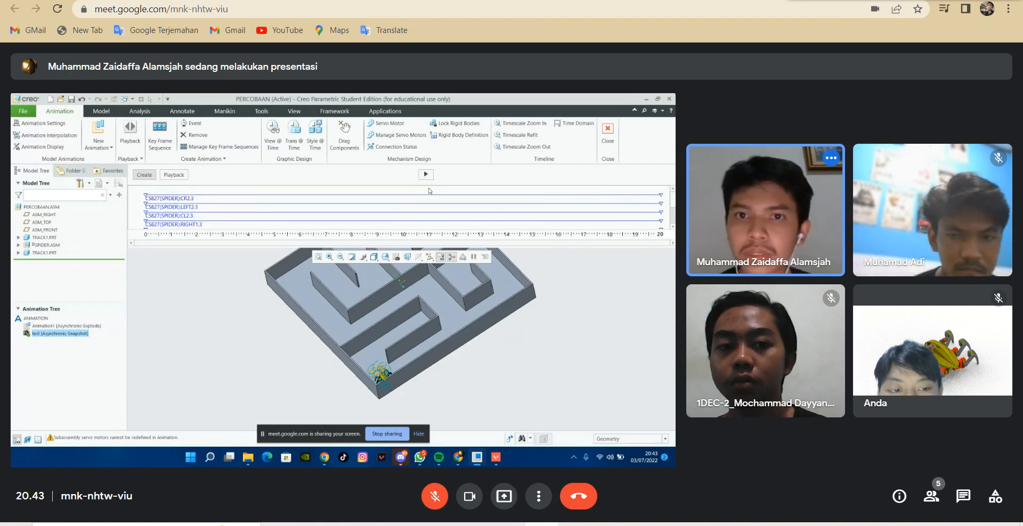
- Reopen the servo motor list and include the spider's RIGHT2 servo motor in the animation
click(397, 135)
drag(639, 297, 640, 323)
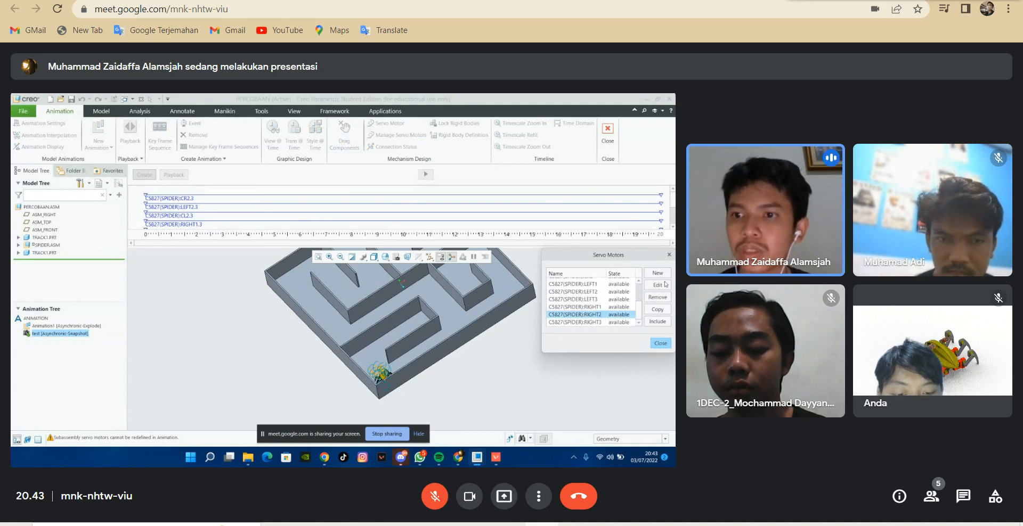
click(658, 322)
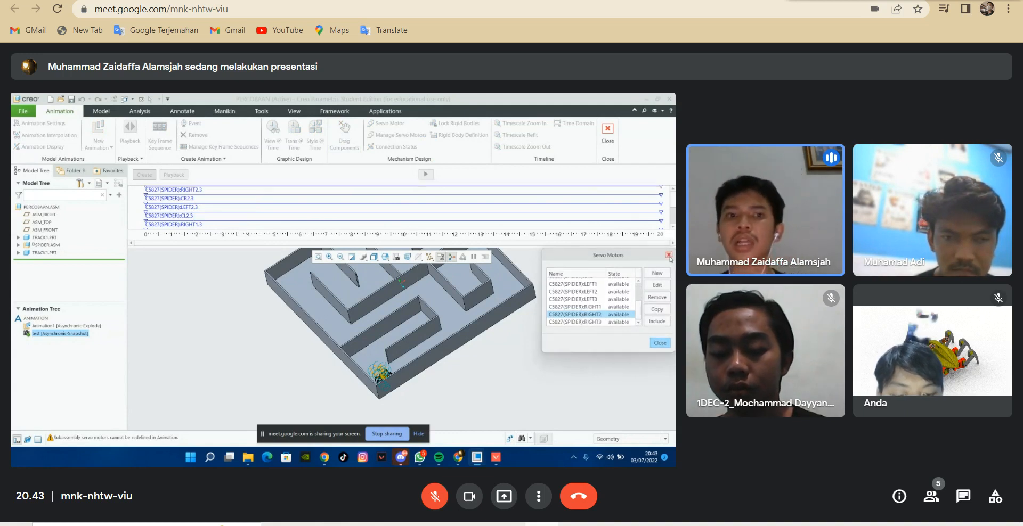
- Close the motor list, position the CL1 motor's timeline bar from 0 to 20, and run the animation, overwriting the existing result set
click(669, 255)
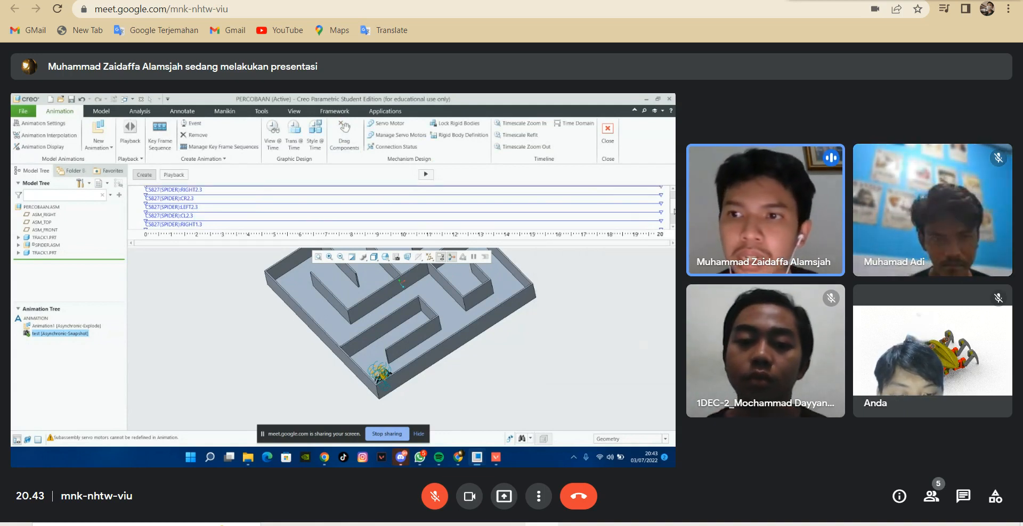
drag(674, 211, 672, 217)
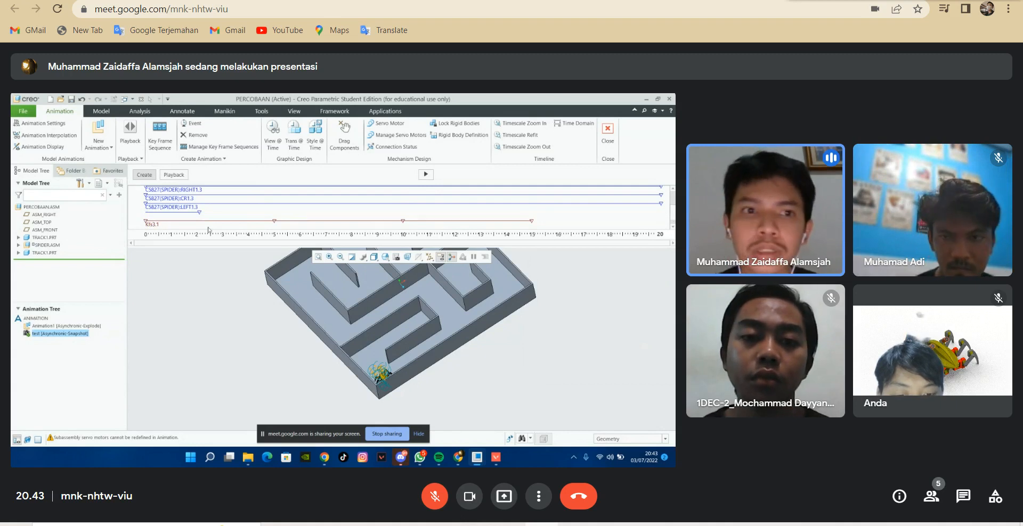
drag(199, 212, 411, 216)
drag(610, 216, 660, 213)
drag(534, 213, 146, 213)
click(421, 176)
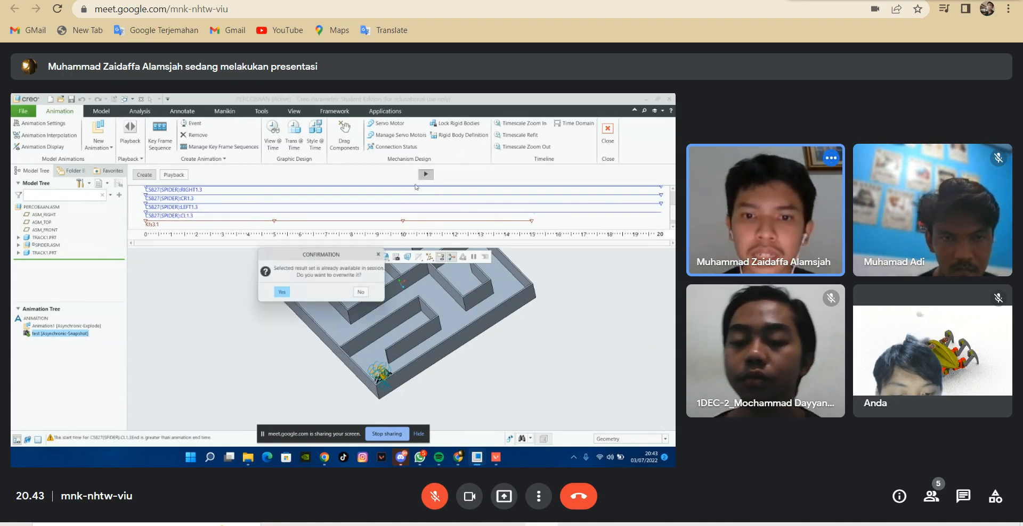
click(282, 293)
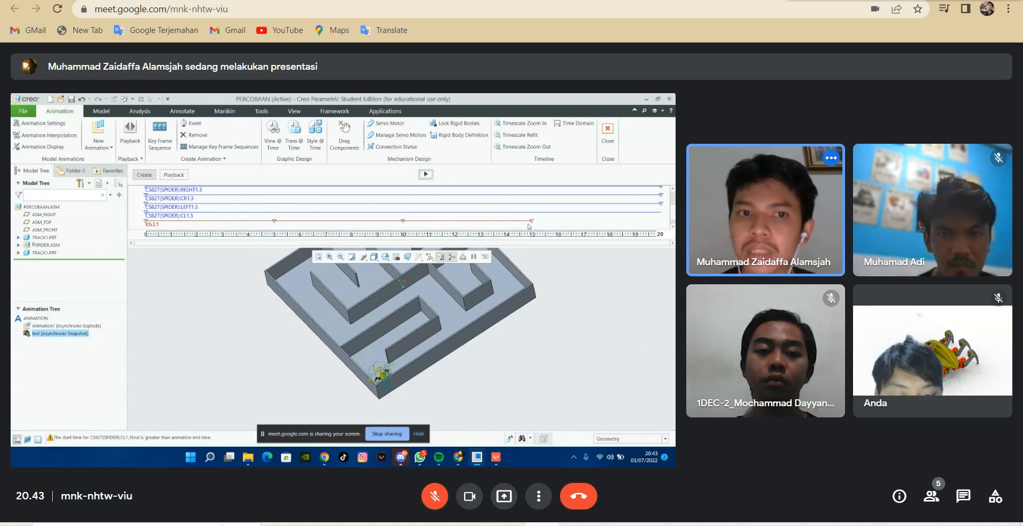
- Move the ends of the LEFT1 and CL1 motor bars to about 2.7, accepting CL1's time domain of -17.4 to 2.7 after Start
scroll(629, 215, up, 1)
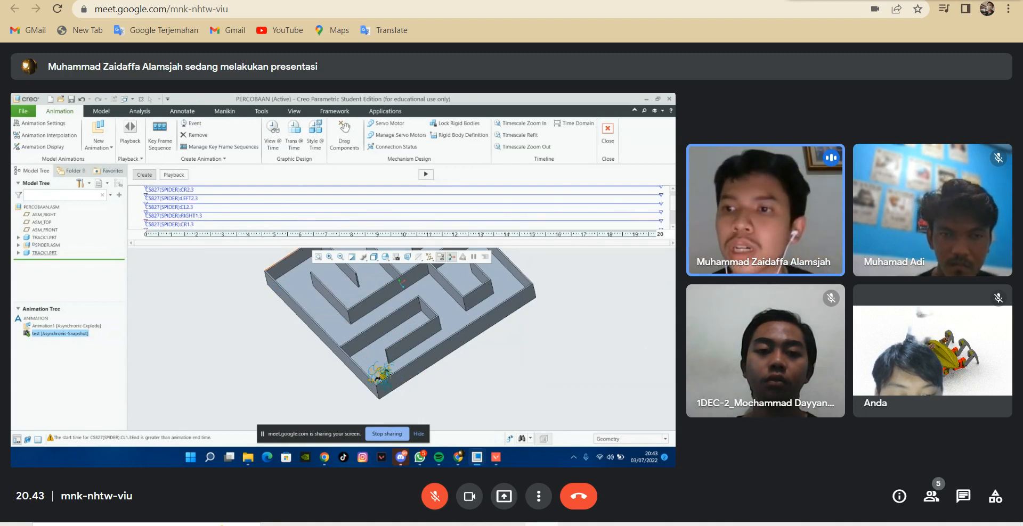
scroll(674, 209, down, 1)
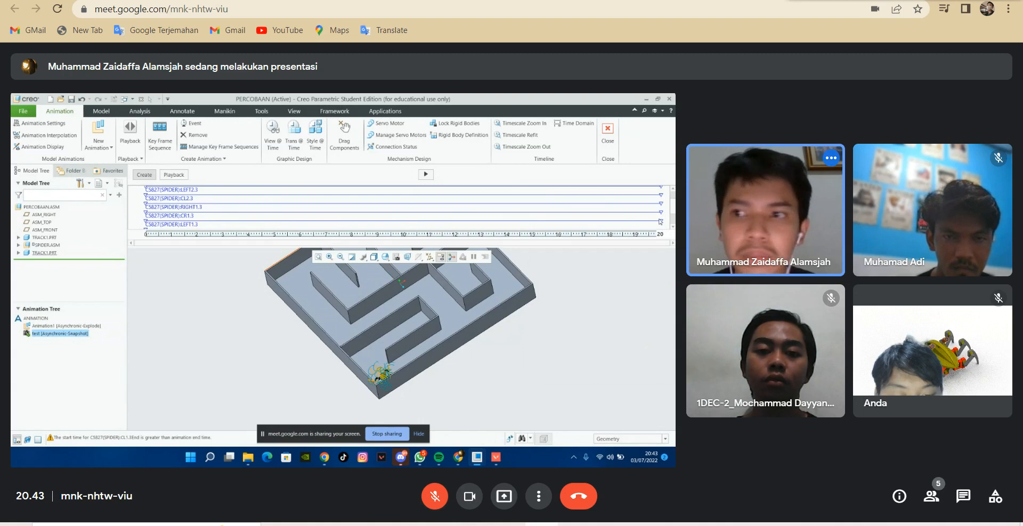
scroll(669, 216, down, 1)
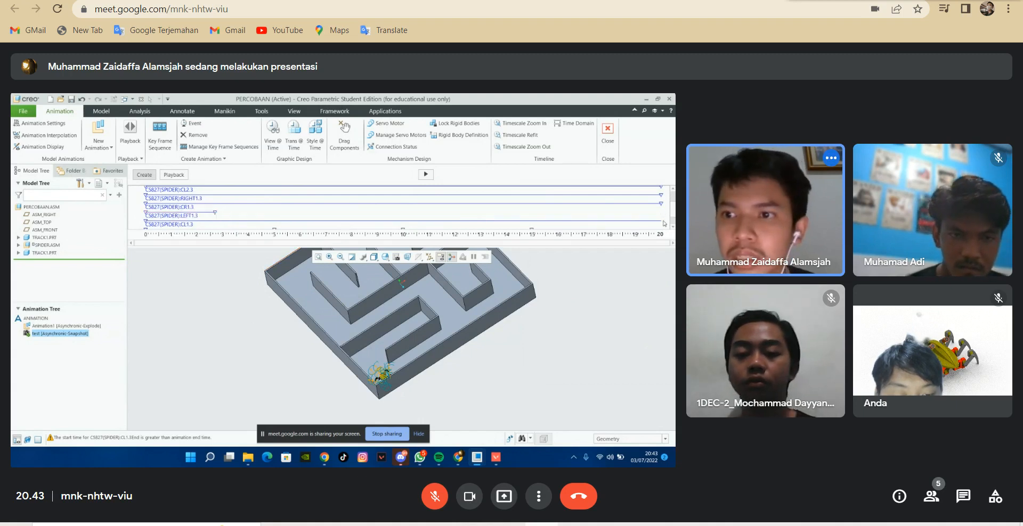
mouse_move(662, 223)
mouse_down()
mouse_move(188, 225)
mouse_move(214, 229)
mouse_up()
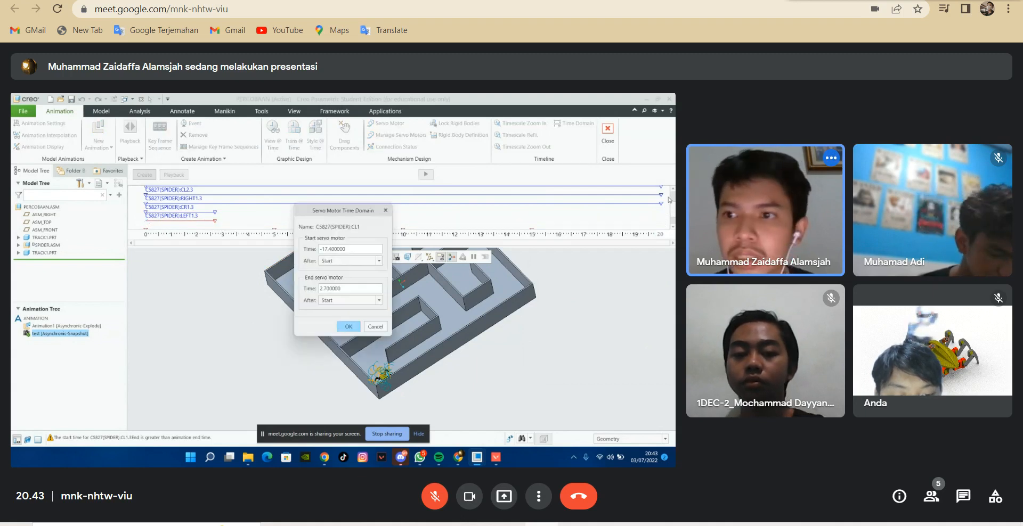
click(348, 327)
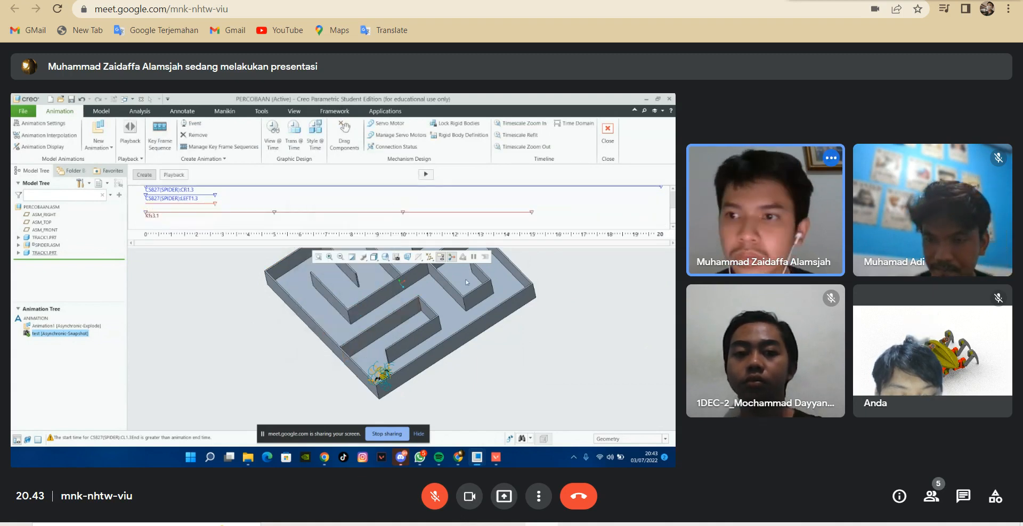